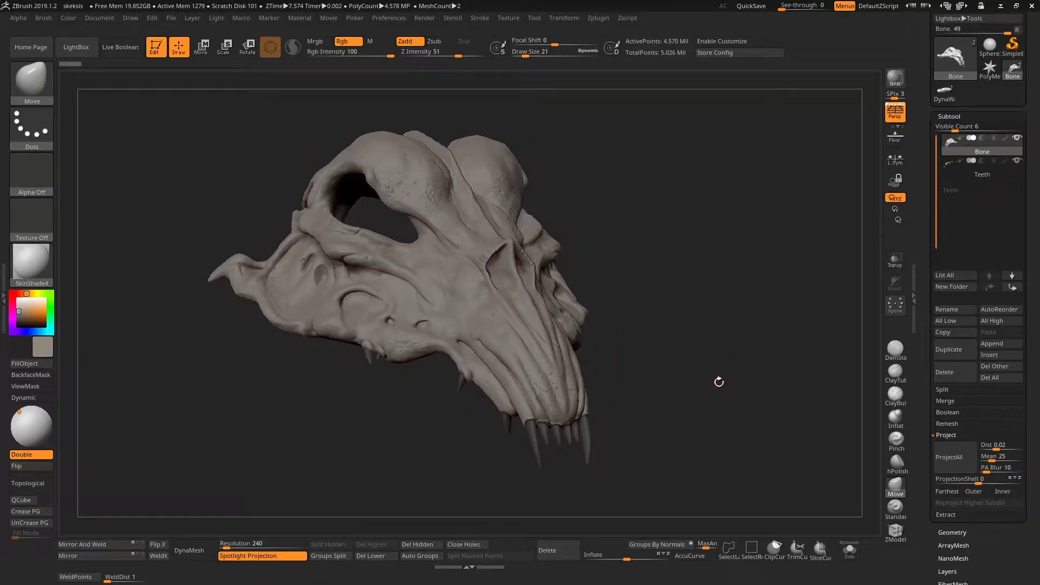
# Step: Show the Polyframe wireframe on the skull and drop it to its lowest subdivision level
pyautogui.moveTo(723, 381); pyautogui.dragTo(692, 390)
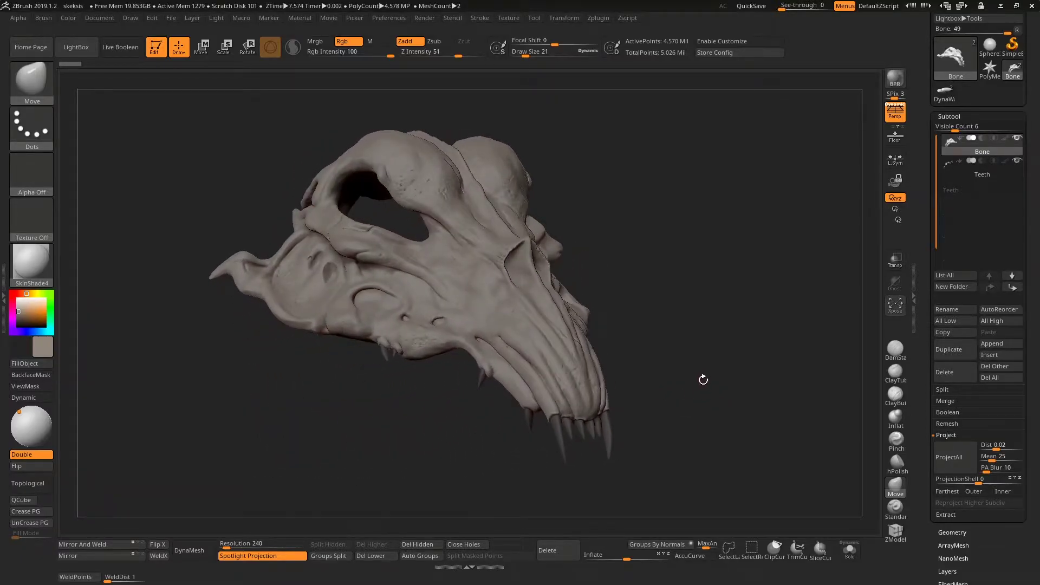
pyautogui.press('shift')
pyautogui.hotkey('shift', 'f')
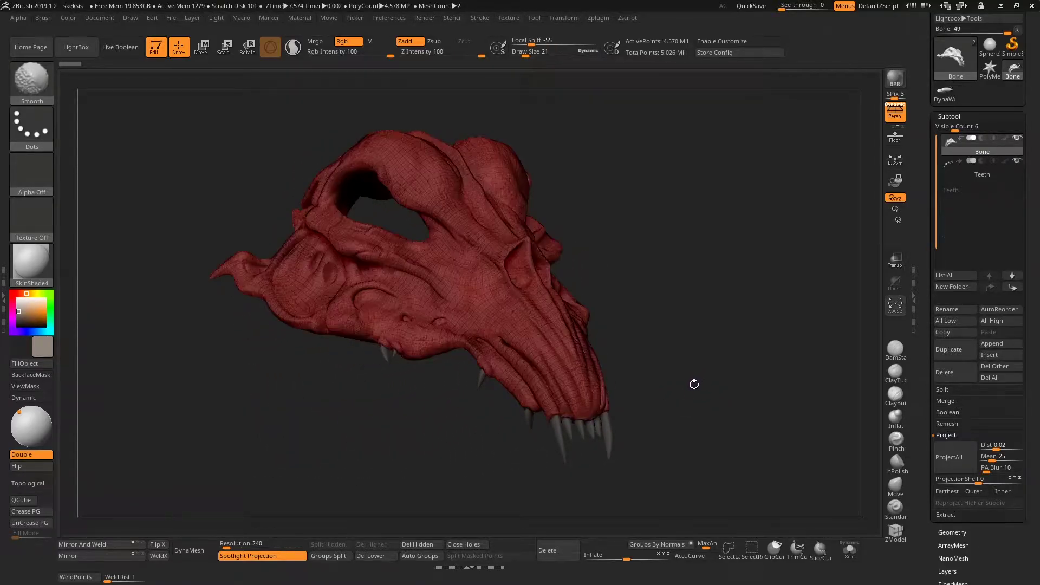
pyautogui.keyDown('alt'); pyautogui.moveTo(706, 358); pyautogui.dragTo(719, 370); pyautogui.keyUp('alt')
pyautogui.press('shift')
pyautogui.hotkey('shift', 'd')
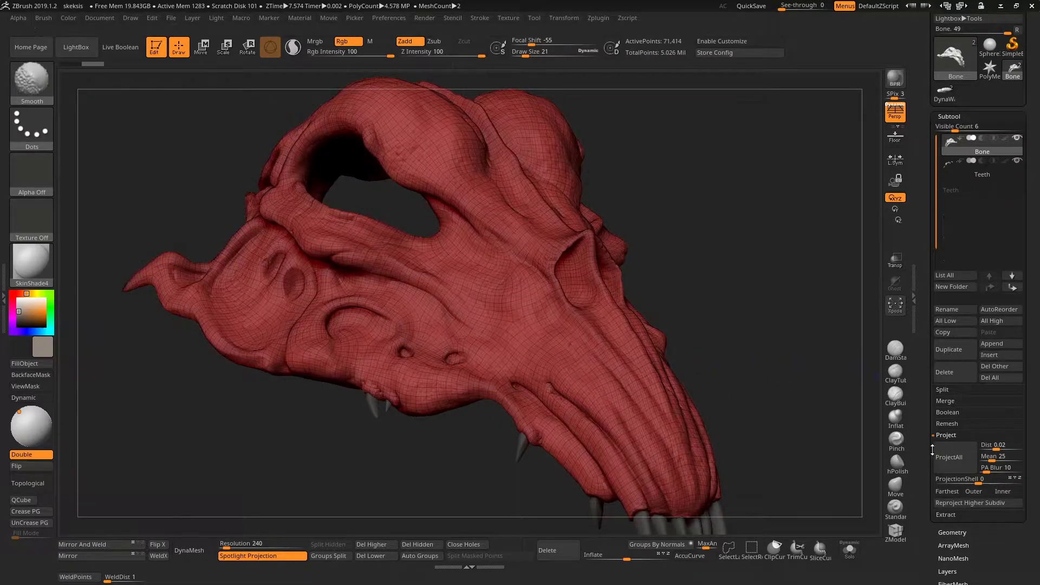
# Step: Return the skull to SDiv 5 and set the DynaMesh resolution to 744
pyautogui.click(954, 534)
pyautogui.click(949, 116)
pyautogui.moveTo(939, 151); pyautogui.dragTo(970, 150)
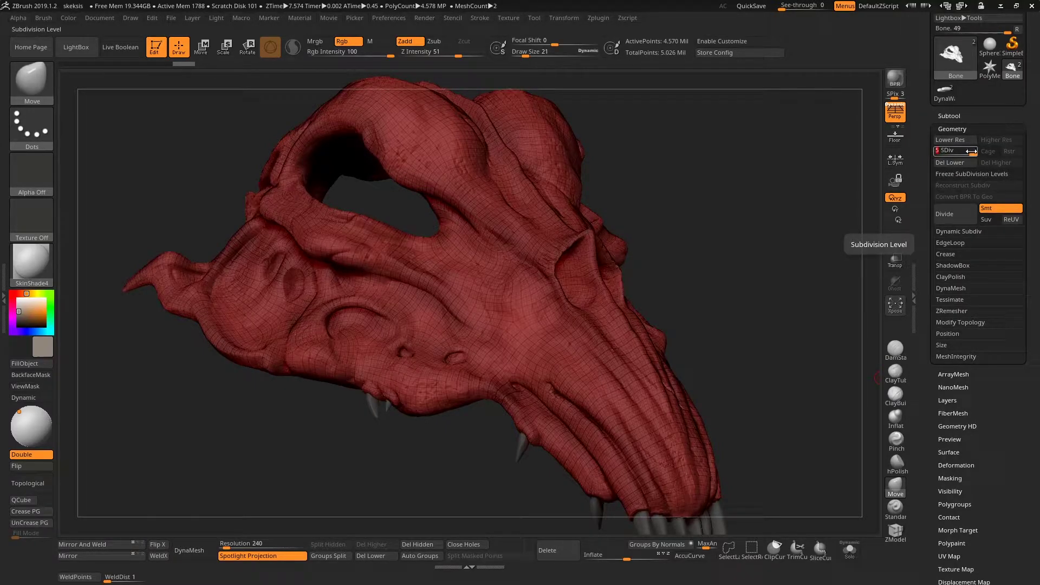
pyautogui.click(239, 543)
pyautogui.write('528')
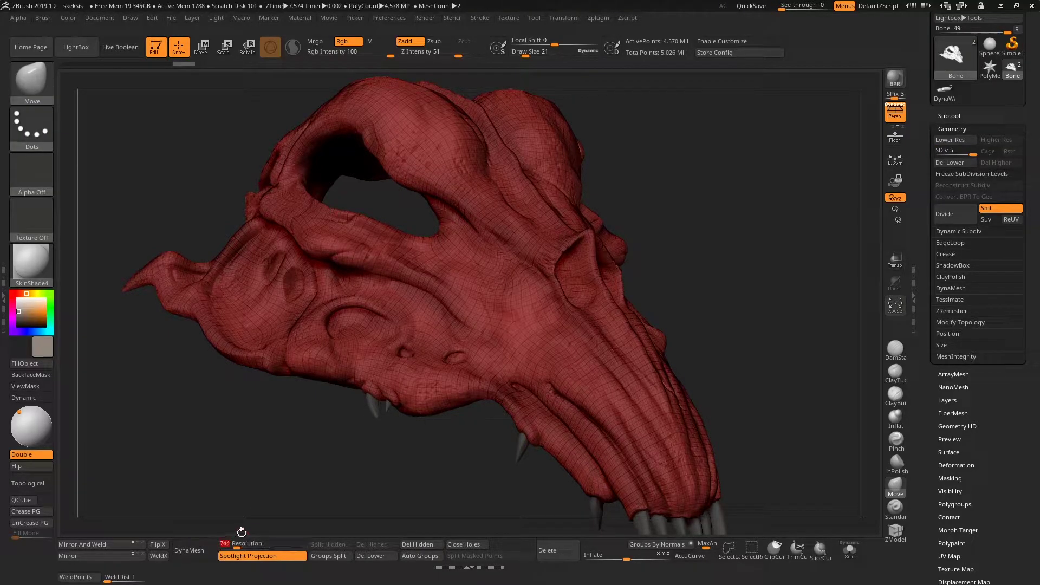
# Step: DynaMesh the skull at resolution 760 without freezing subdivision levels, then view it from the front
pyautogui.press('Return')
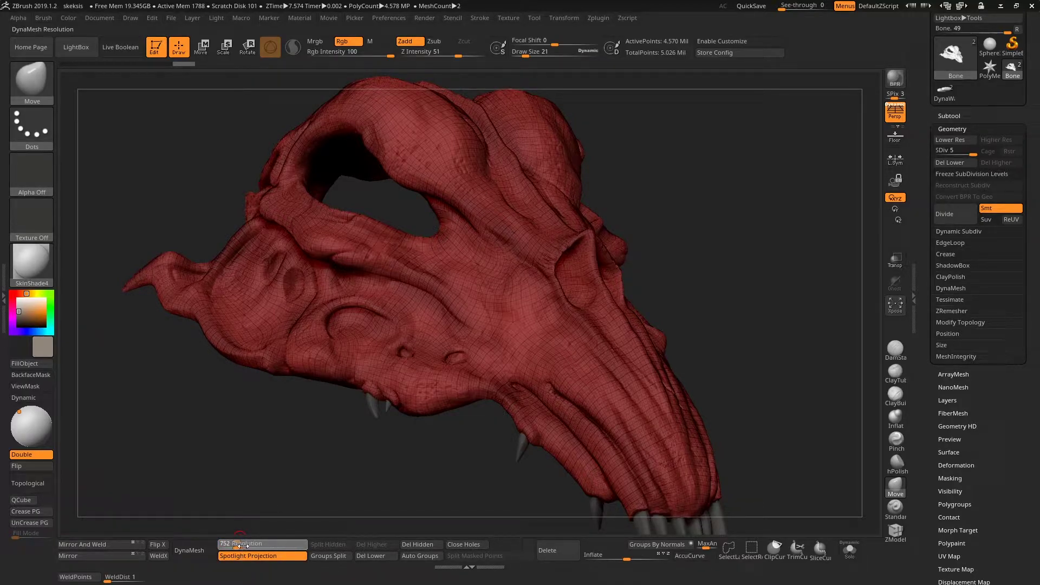
pyautogui.click(200, 545)
pyautogui.click(160, 572)
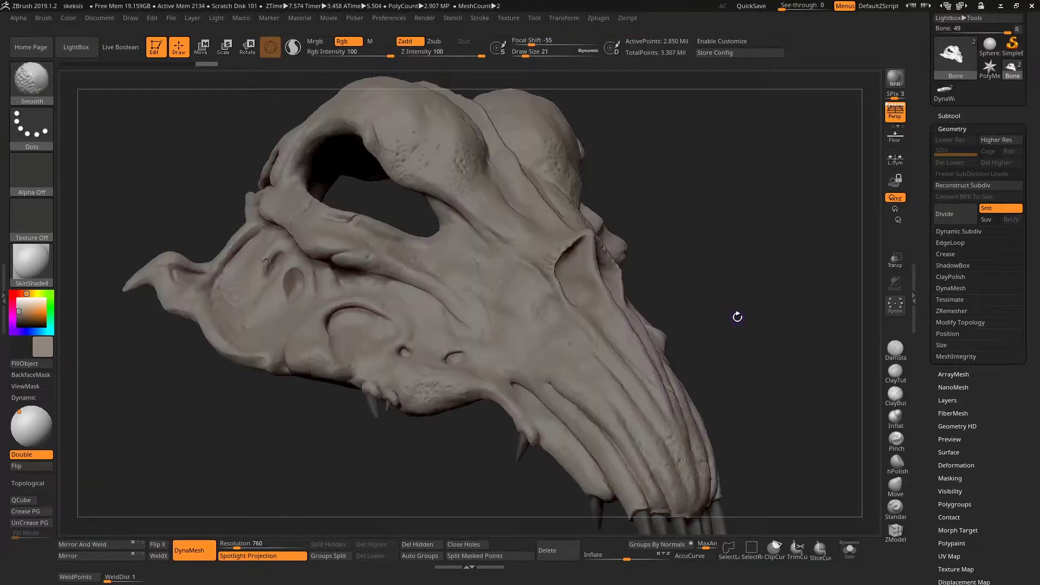
pyautogui.moveTo(747, 323); pyautogui.dragTo(704, 323)
pyautogui.click(954, 118)
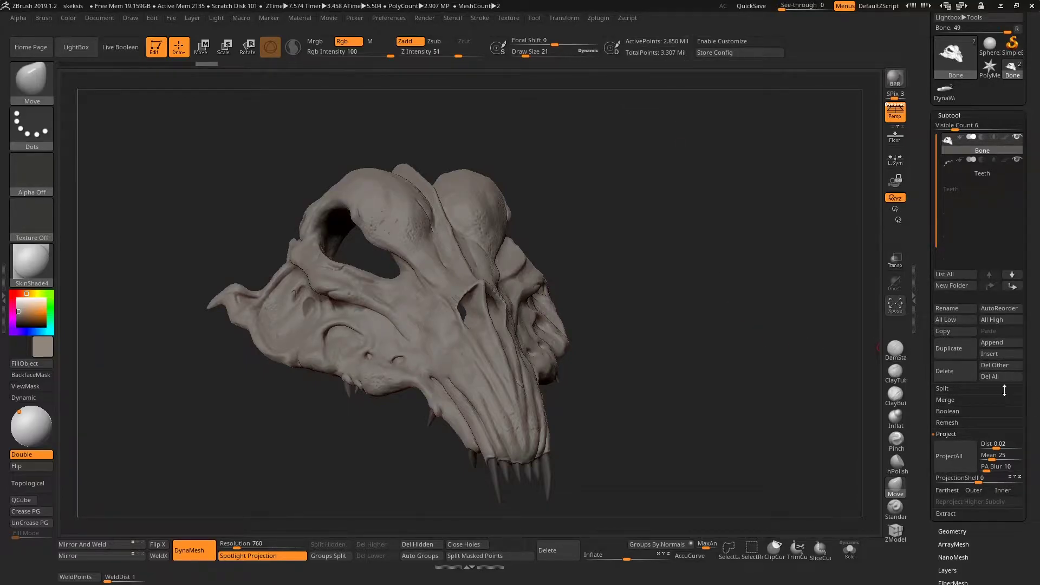
# Step: Duplicate the Bone subtool and rename the original 'Dyna'
pyautogui.click(963, 353)
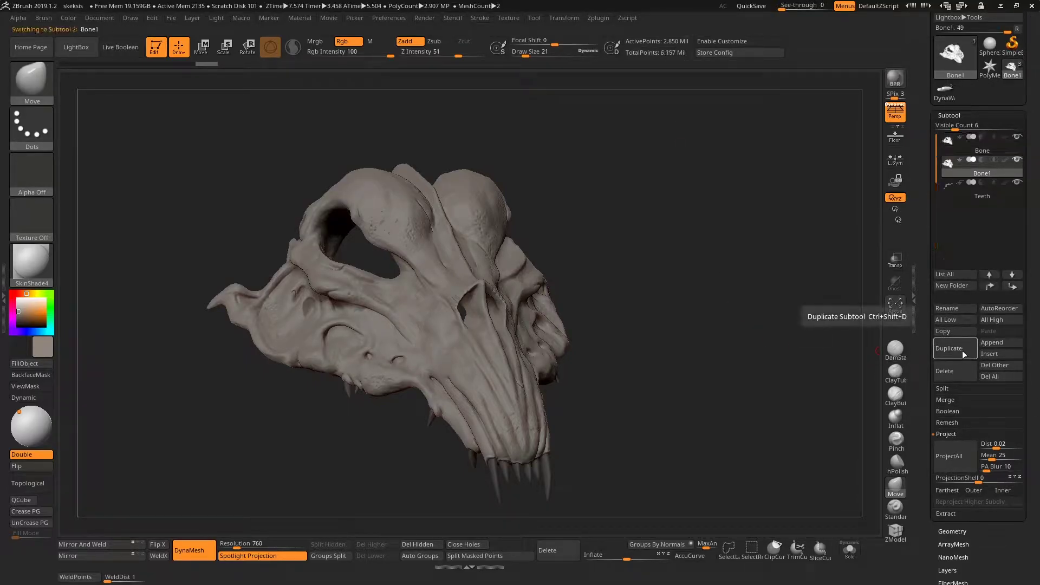
pyautogui.click(986, 146)
pyautogui.click(952, 308)
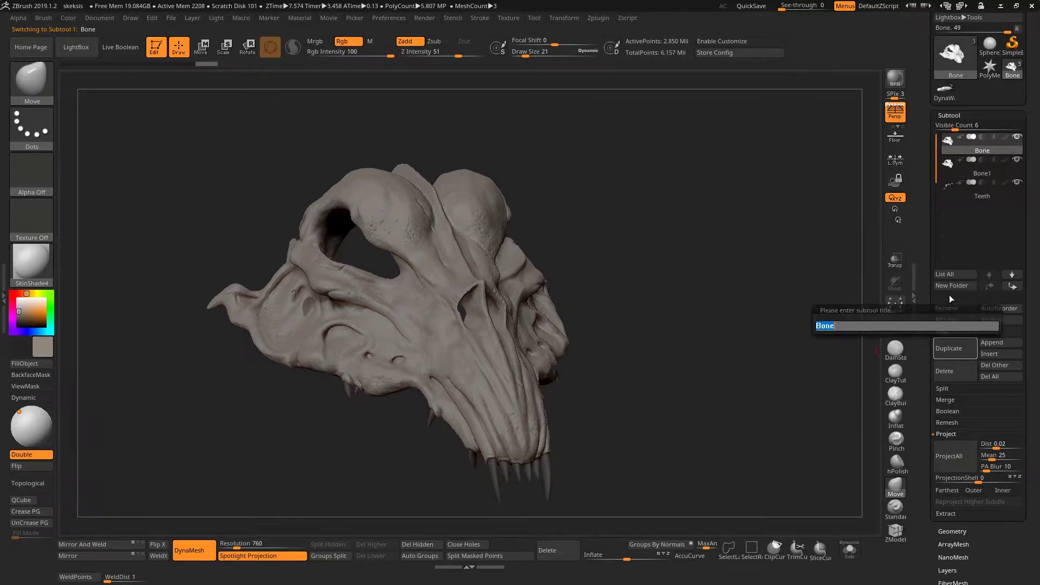
pyautogui.write('Dyna')
pyautogui.press('Return')
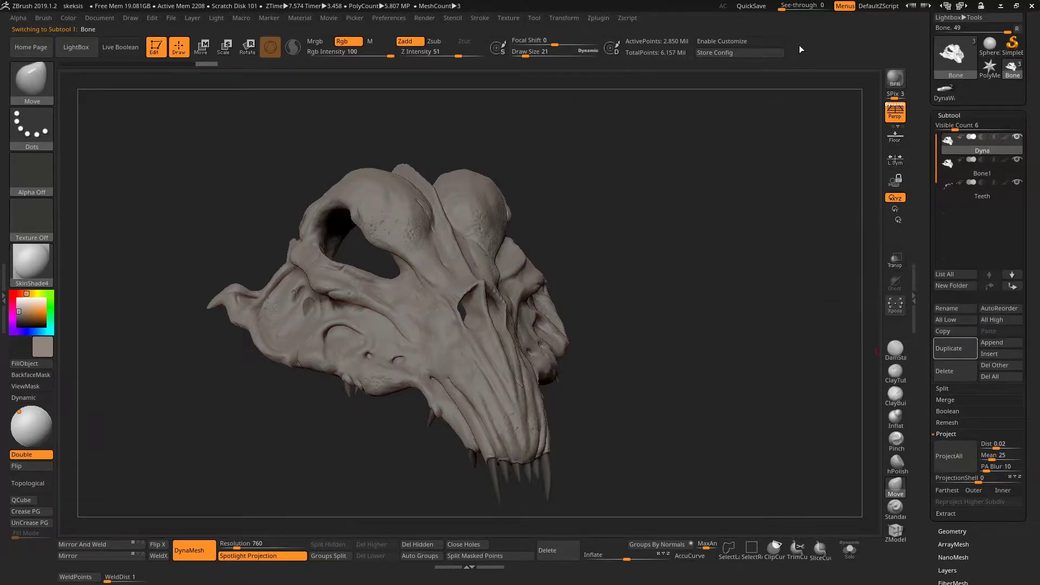
# Step: Rename the Bone1 copy to 'Subdiv'
pyautogui.click(986, 171)
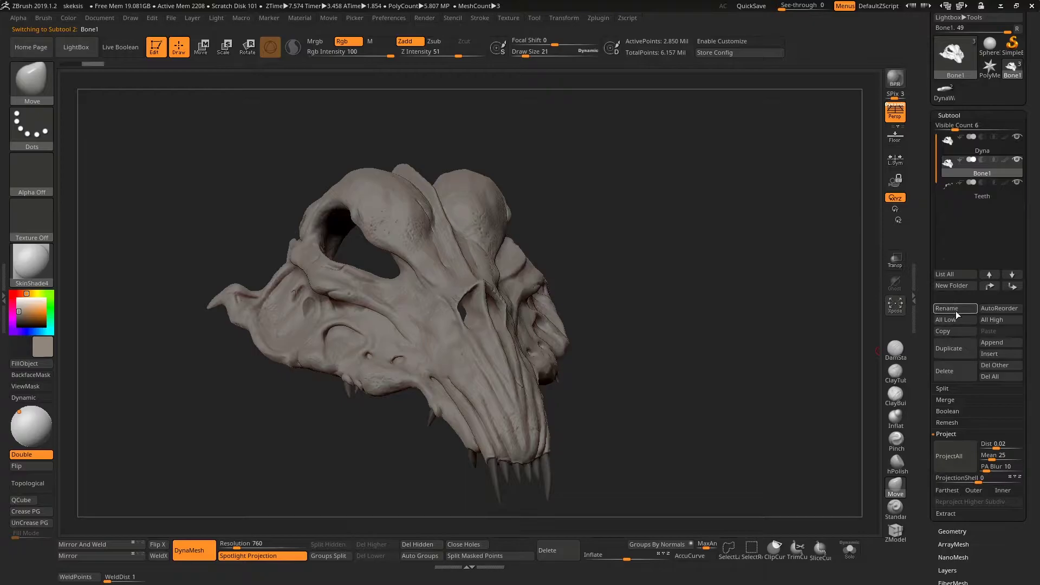
pyautogui.click(956, 310)
pyautogui.write('subdiv')
pyautogui.press('Return')
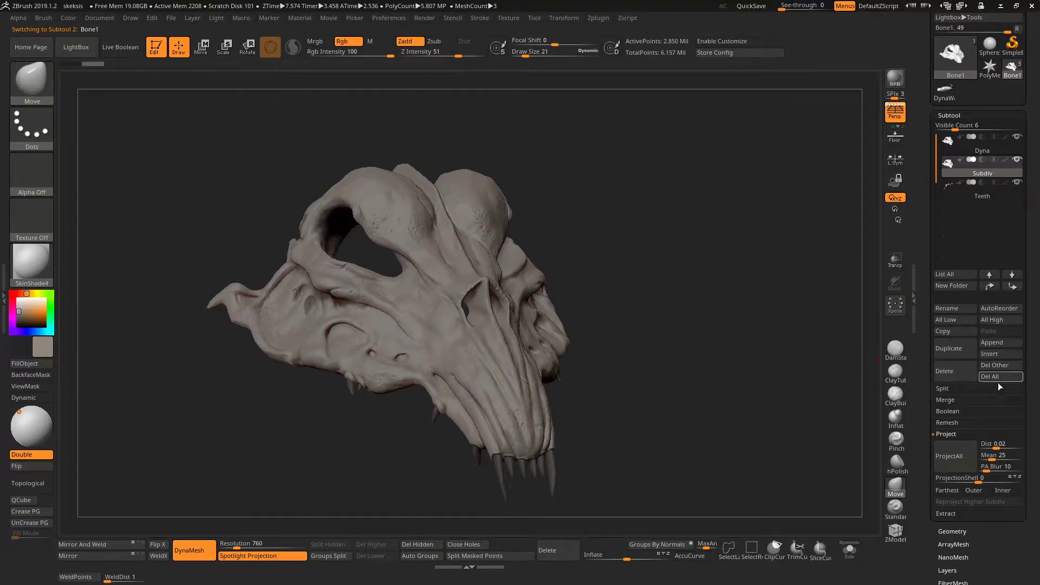
pyautogui.scroll(-2, 1032, 413)
# Step: Run ZRemesher with default settings on the Subdiv skull, reducing it to about 18,240 points
pyautogui.click(953, 413)
pyautogui.click(957, 440)
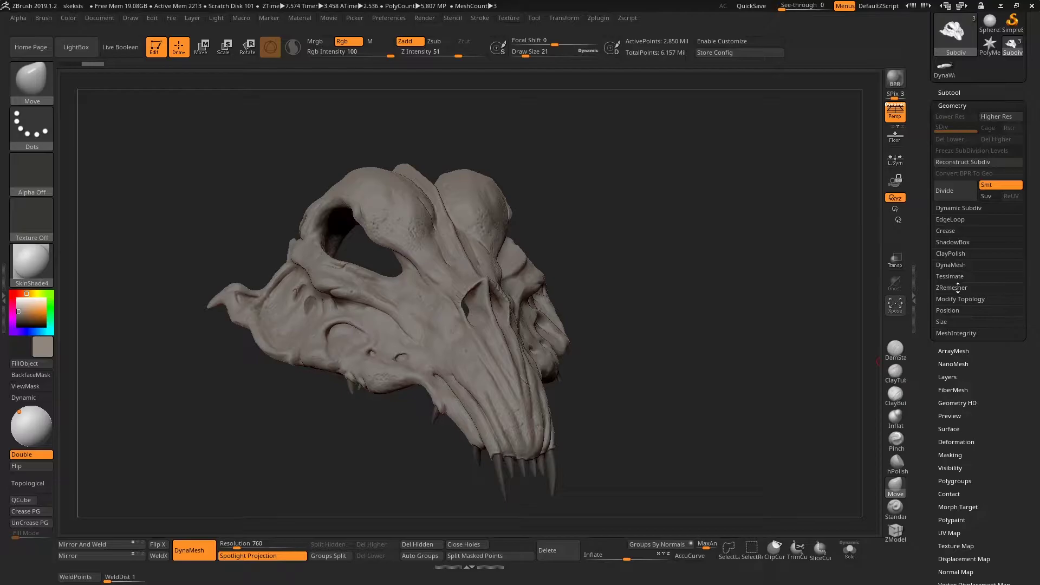
pyautogui.click(960, 287)
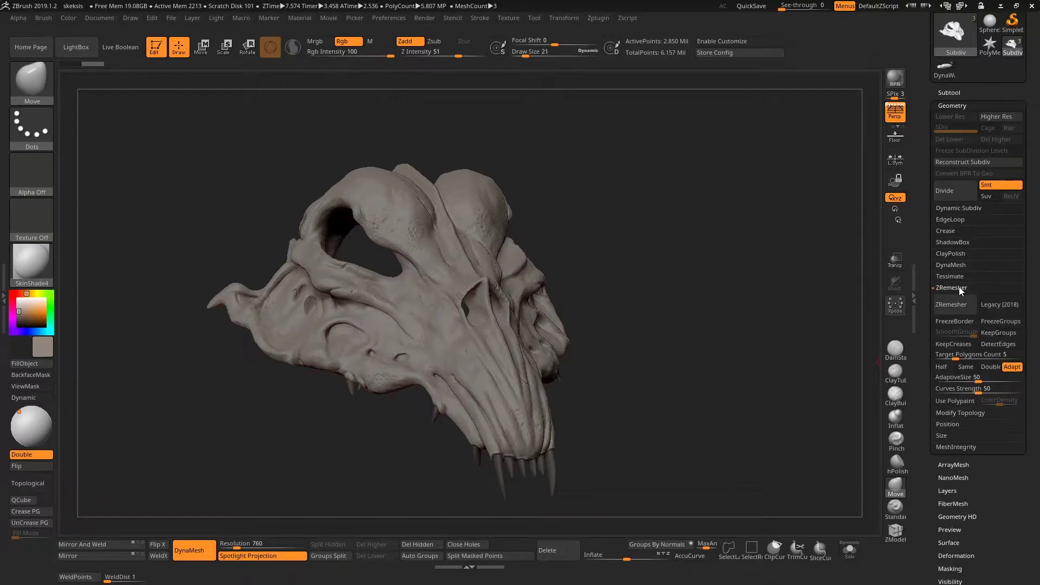
pyautogui.click(958, 306)
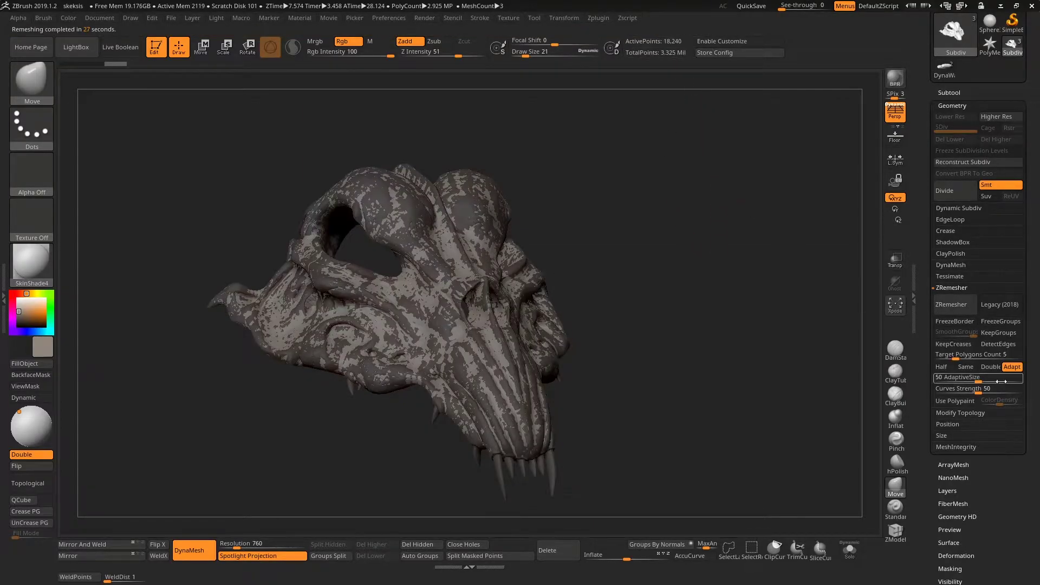
# Step: Turn on Polyframe and Solo to inspect the Subdiv skull's new topology
pyautogui.press('shift')
pyautogui.hotkey('shift', 'f')
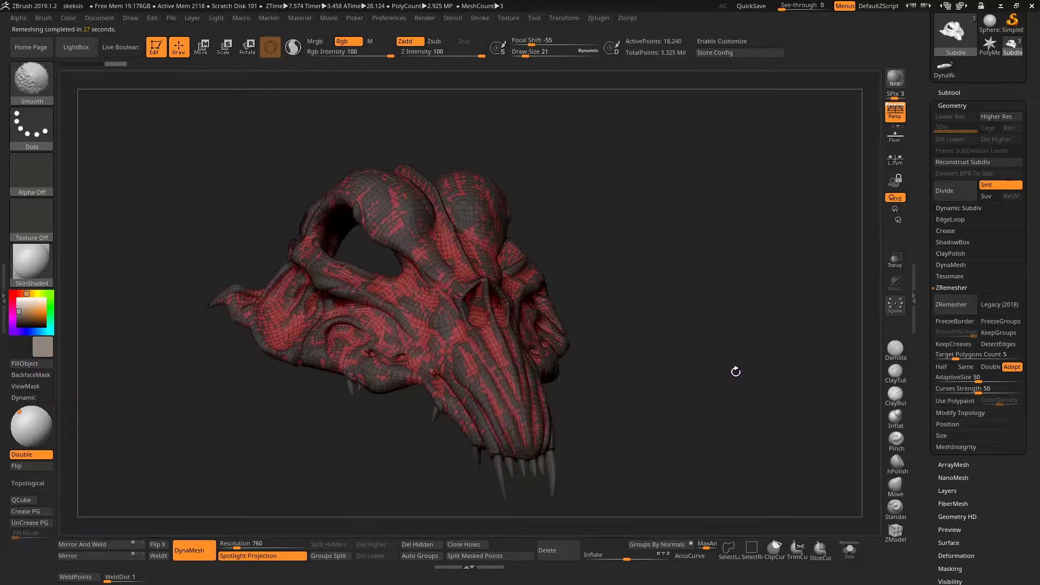
pyautogui.click(849, 549)
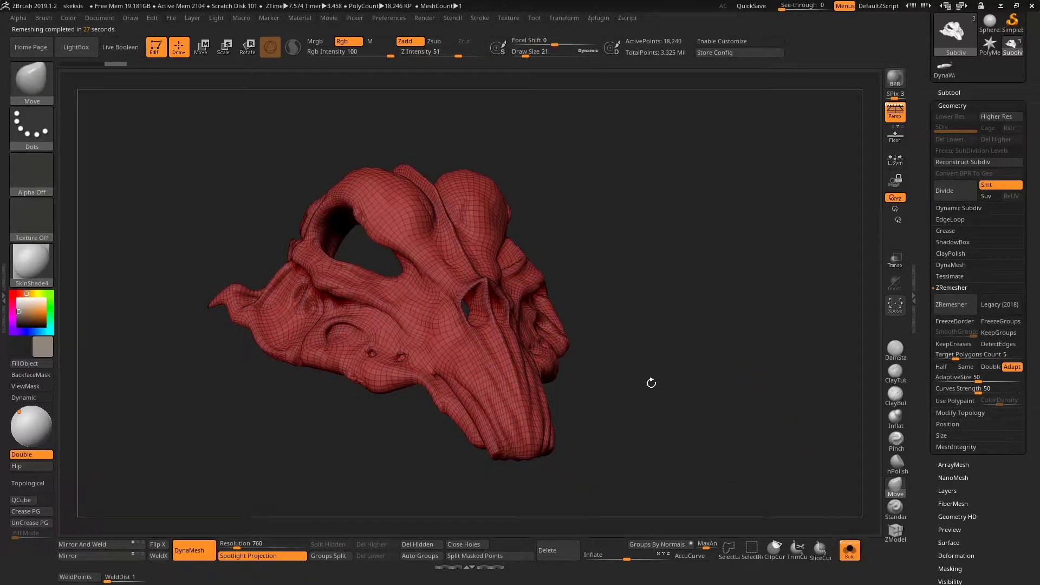
pyautogui.moveTo(694, 320); pyautogui.dragTo(691, 334)
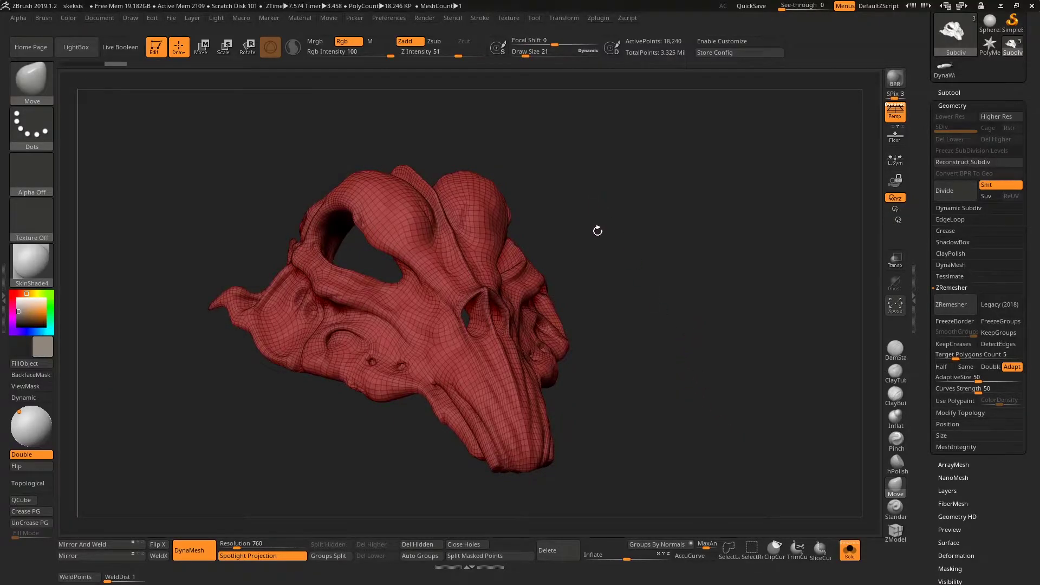
# Step: Unwrap the skull with UV Master and toggle Morph UV to check the single-island layout
pyautogui.click(599, 18)
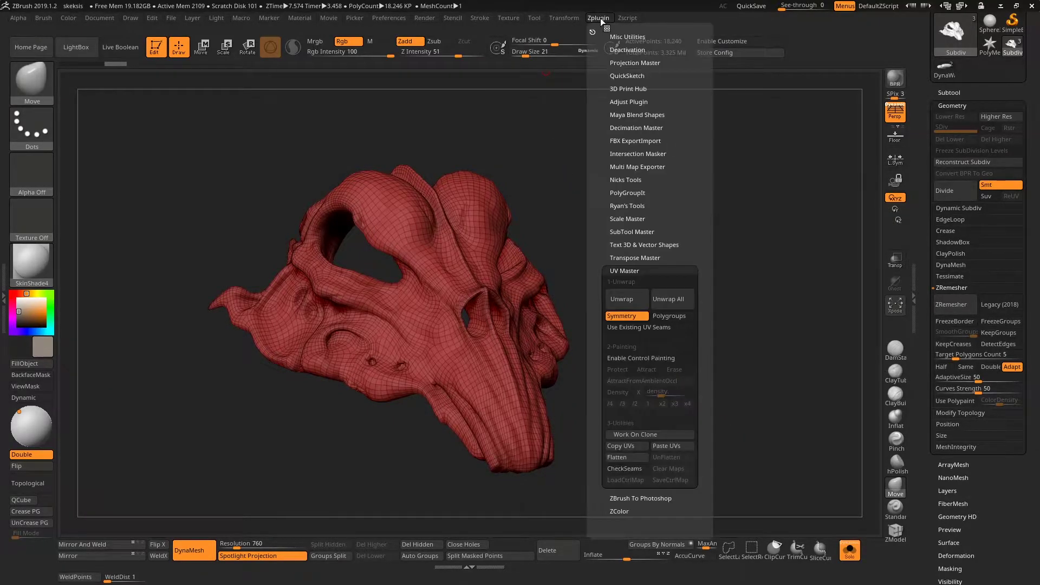
pyautogui.click(628, 305)
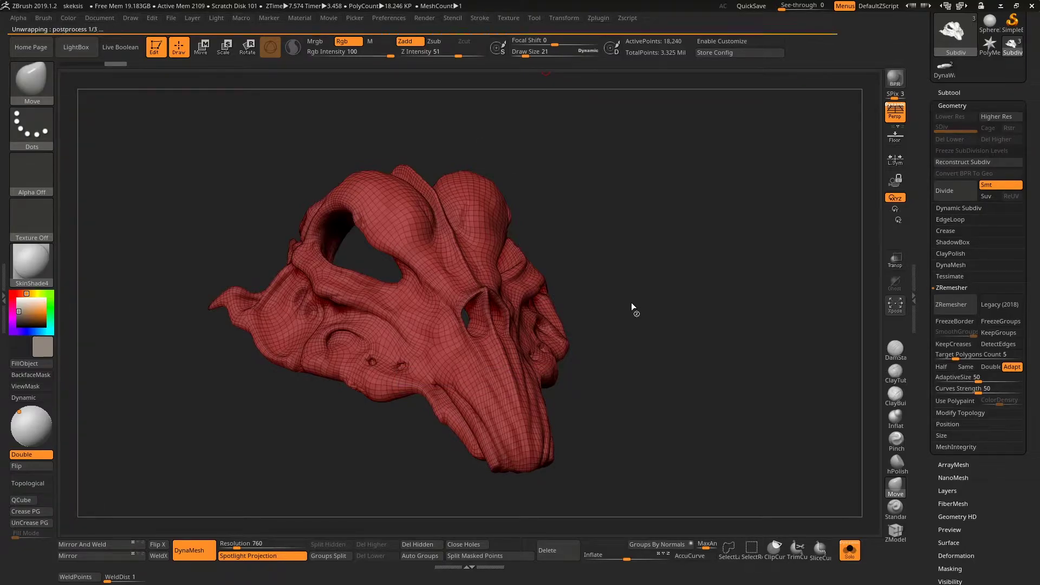
pyautogui.scroll(-5, 970, 490)
pyautogui.click(958, 514)
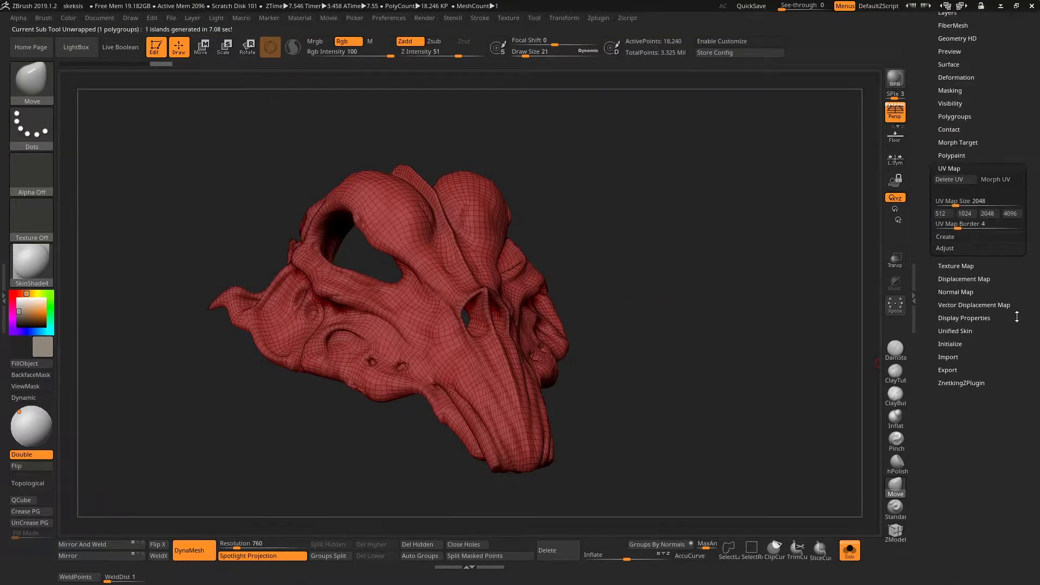
pyautogui.click(1001, 181)
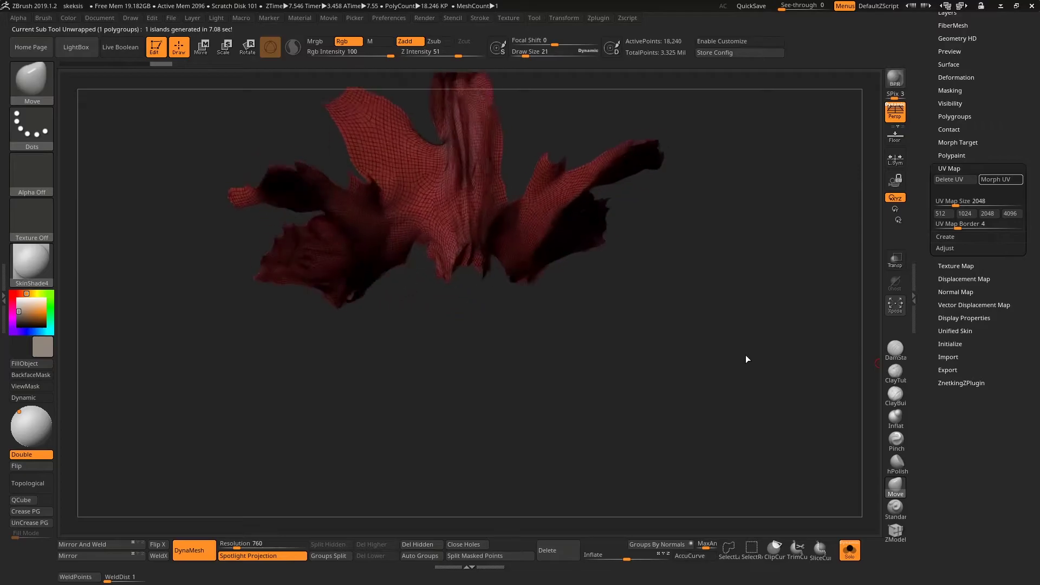
pyautogui.click(1012, 183)
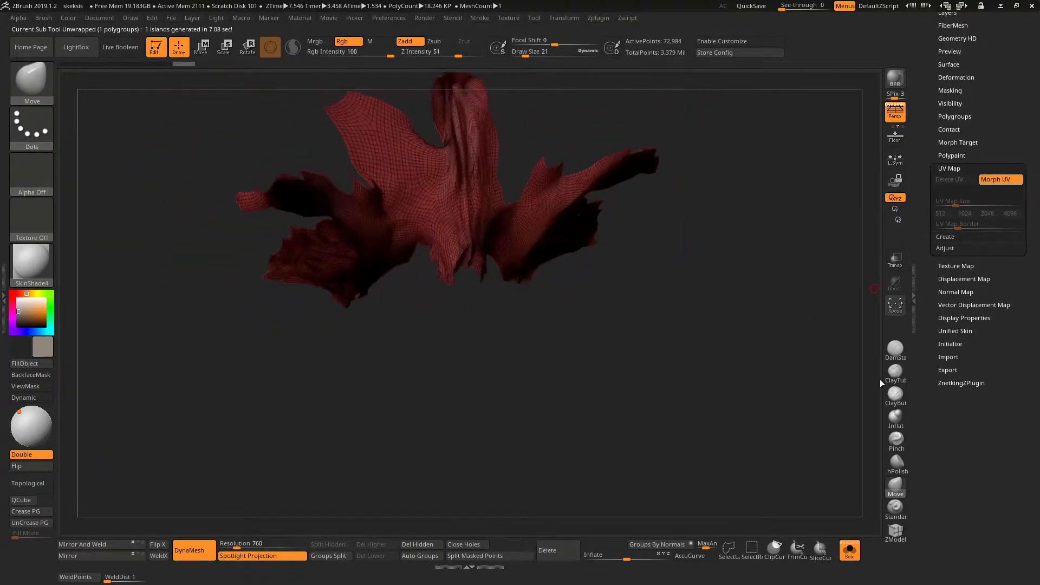
# Step: Turn Solo off and make the Subdiv skull the active subtool
pyautogui.click(851, 553)
pyautogui.scroll(5, 927, 223)
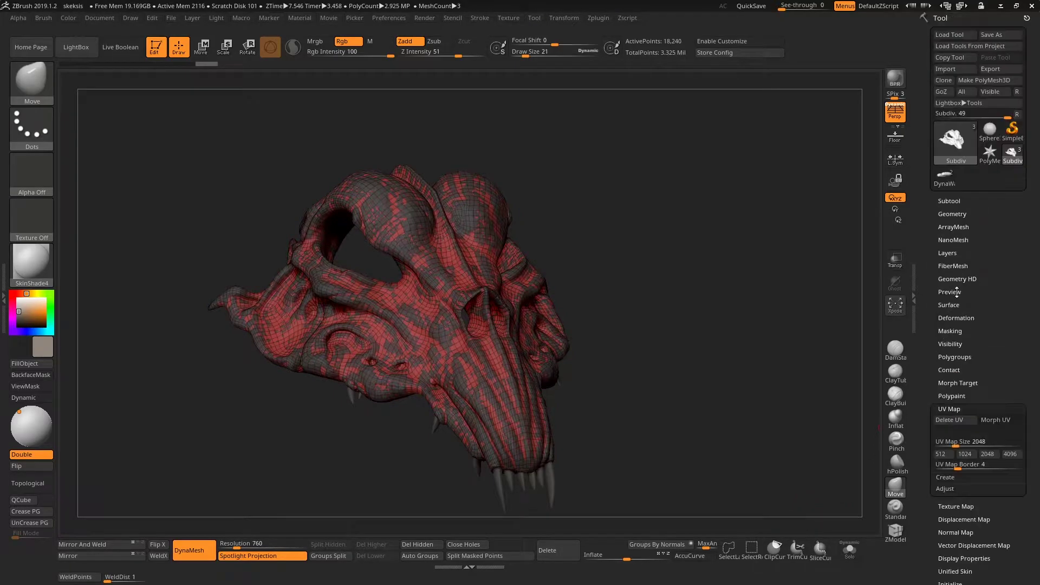
pyautogui.click(957, 201)
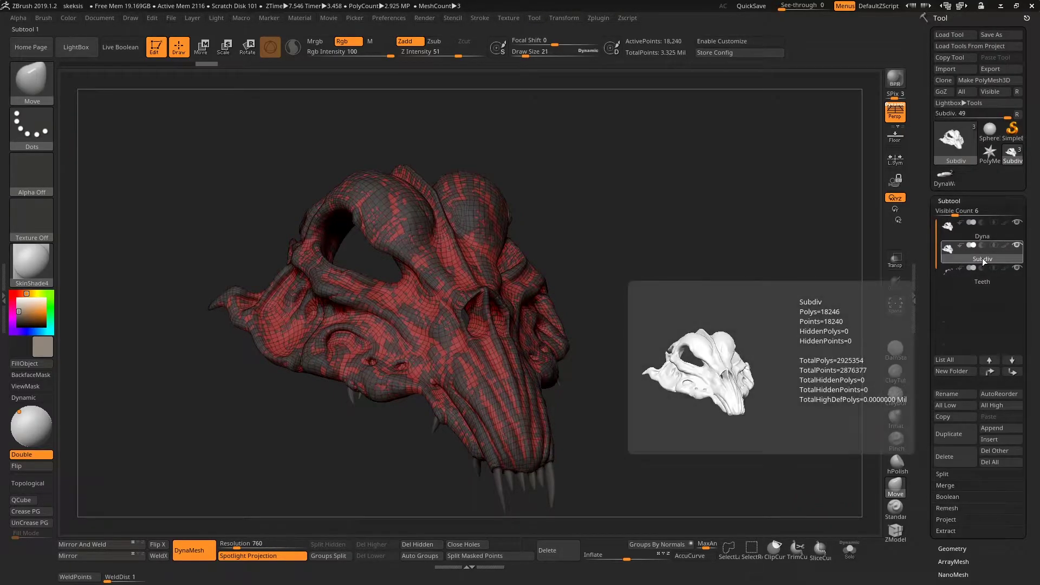
pyautogui.click(974, 232)
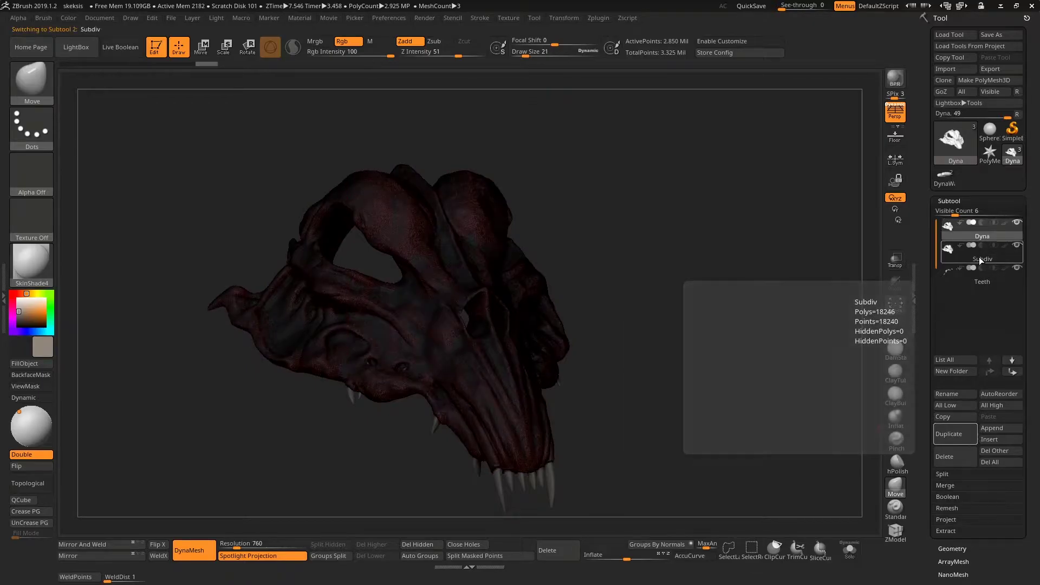
pyautogui.click(980, 258)
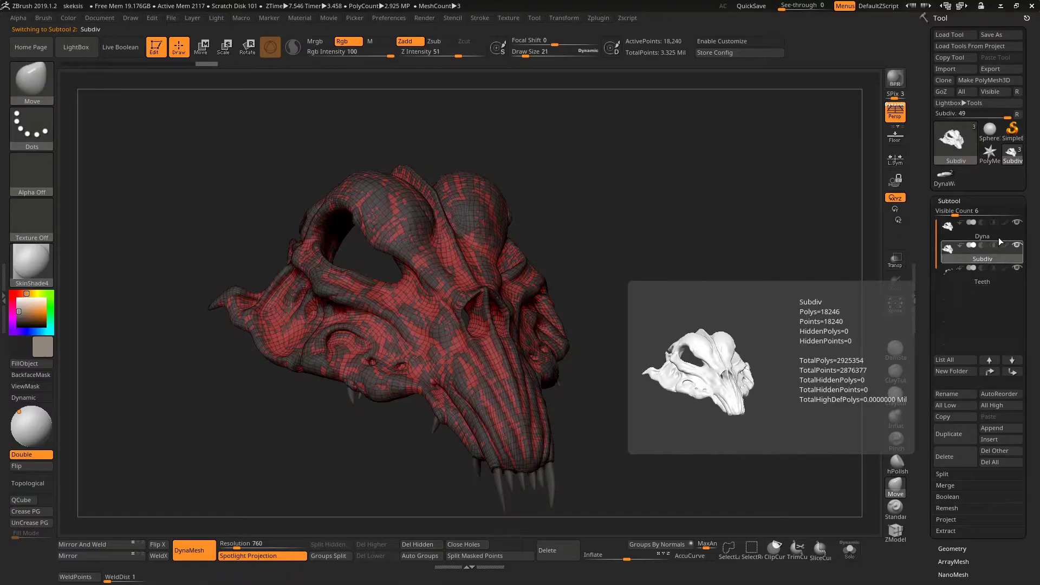
# Step: Hide the Teeth subtool and expand the Project settings
pyautogui.click(1016, 267)
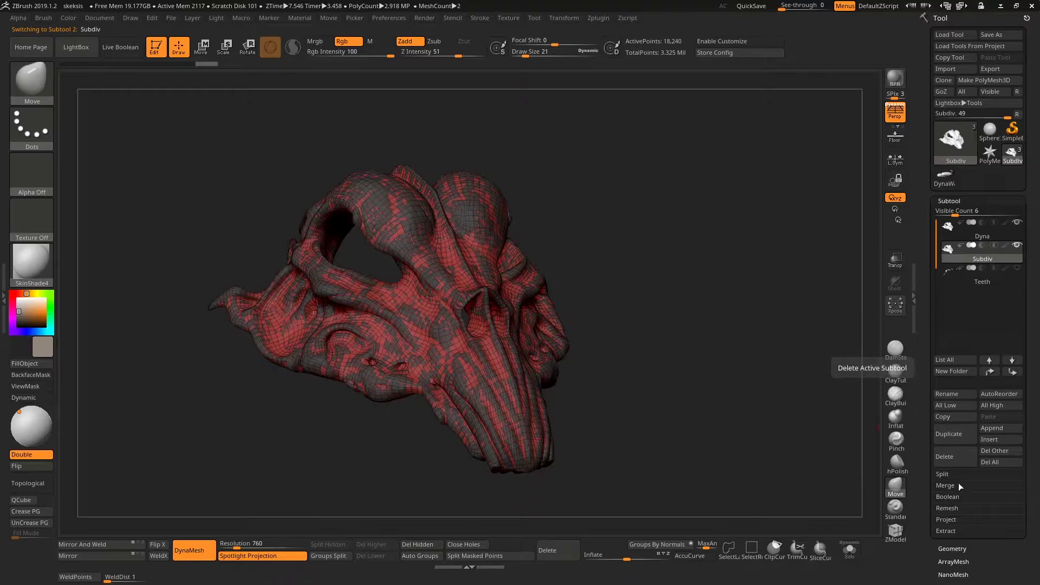
pyautogui.click(952, 519)
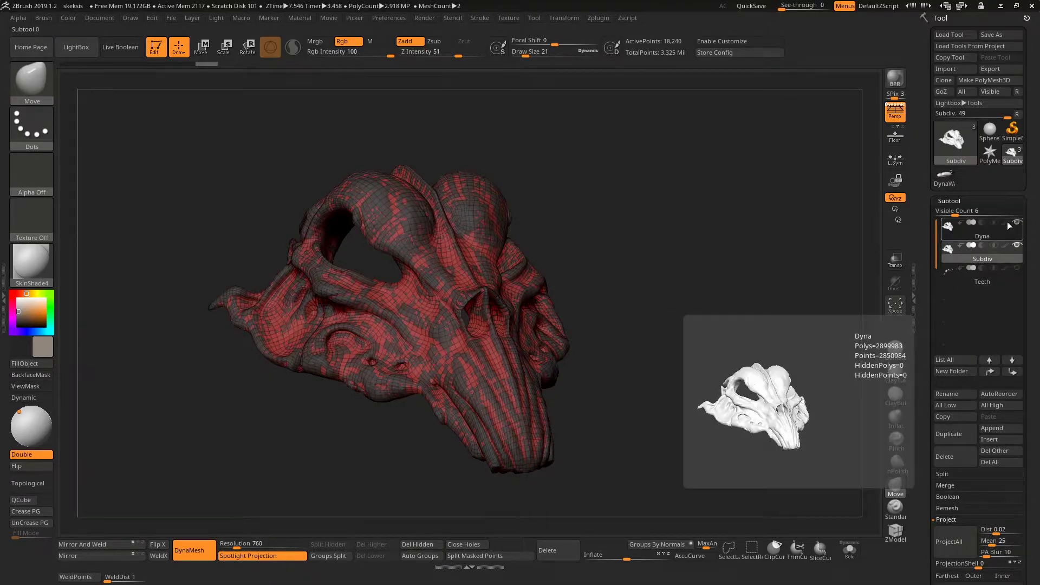
pyautogui.scroll(-2, 967, 282)
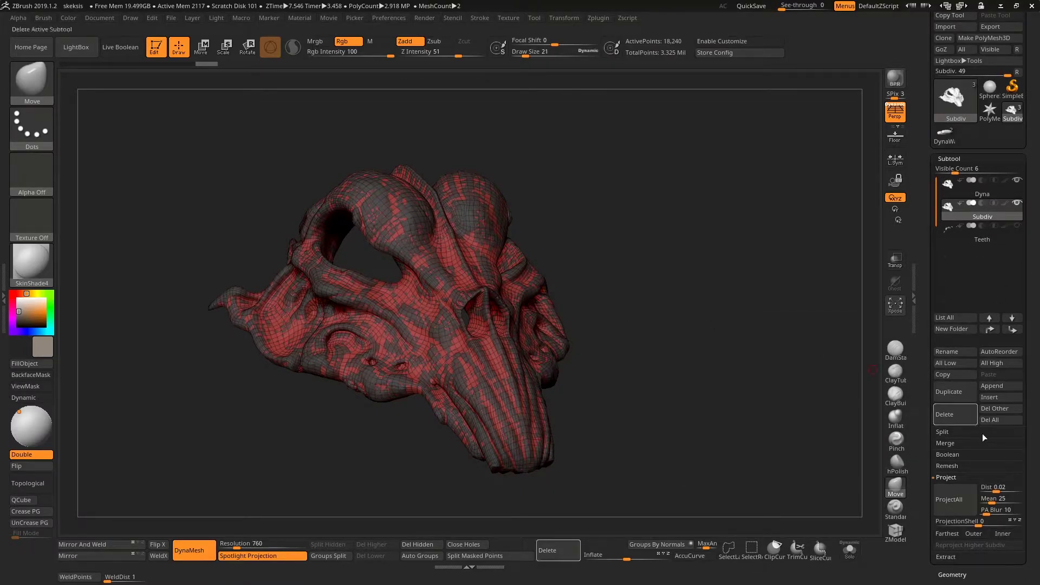
pyautogui.scroll(-4, 1034, 438)
# Step: Divide the Subdiv mask once and ProjectAll the Dyna sculpt's detail onto it
pyautogui.click(959, 487)
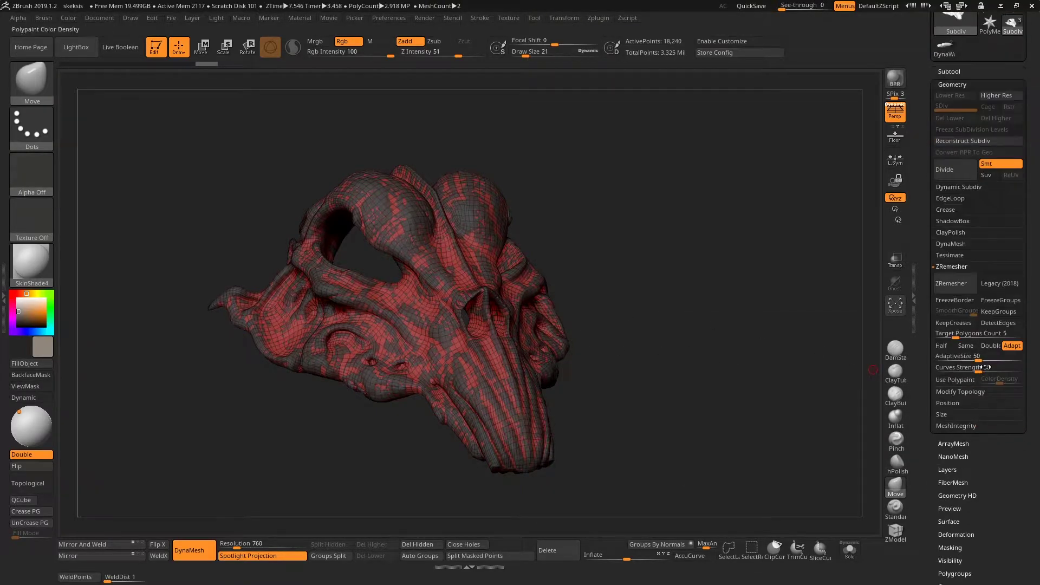
pyautogui.click(956, 169)
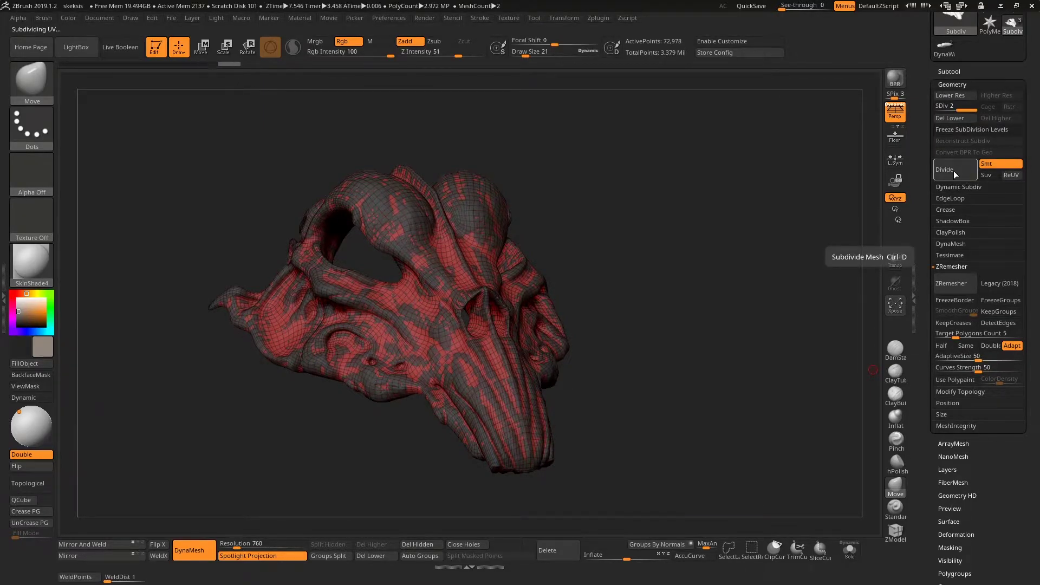
pyautogui.click(955, 70)
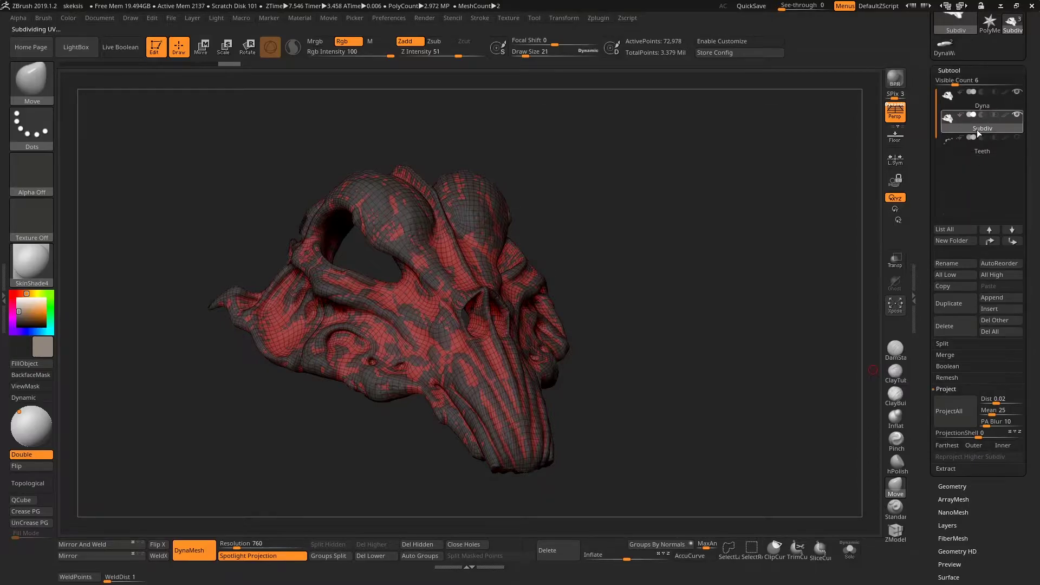
pyautogui.moveTo(983, 127)
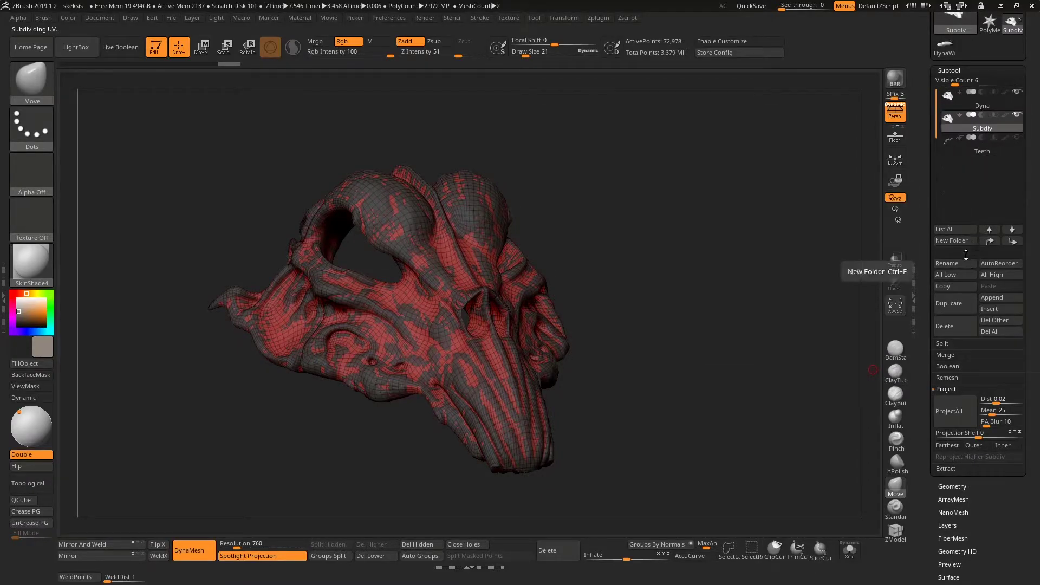
pyautogui.click(957, 411)
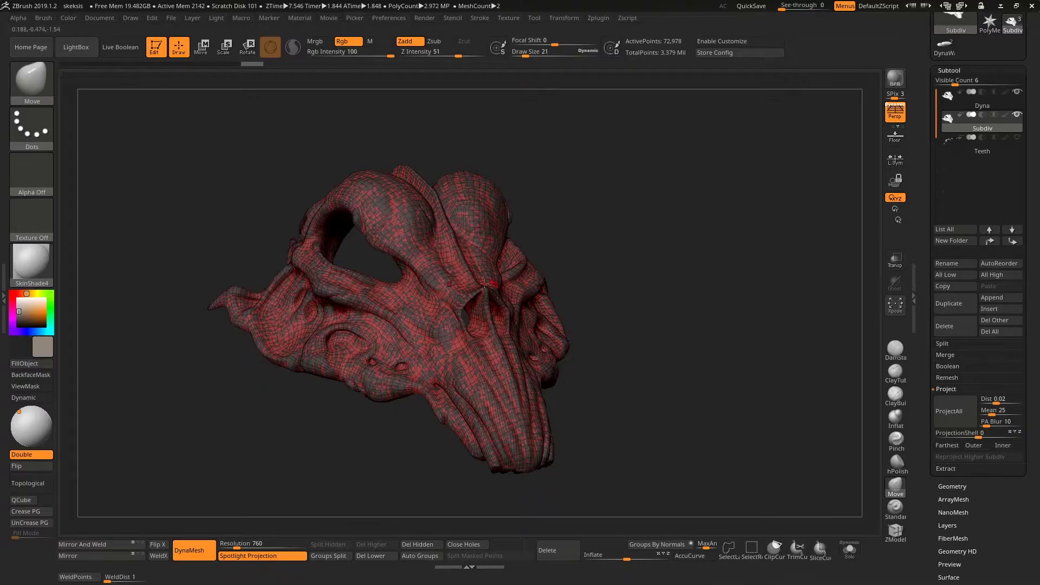
pyautogui.moveTo(1018, 100)
# Step: With Solo on, divide the mask to levels 3 and 4, running ProjectAll after each
pyautogui.click(851, 555)
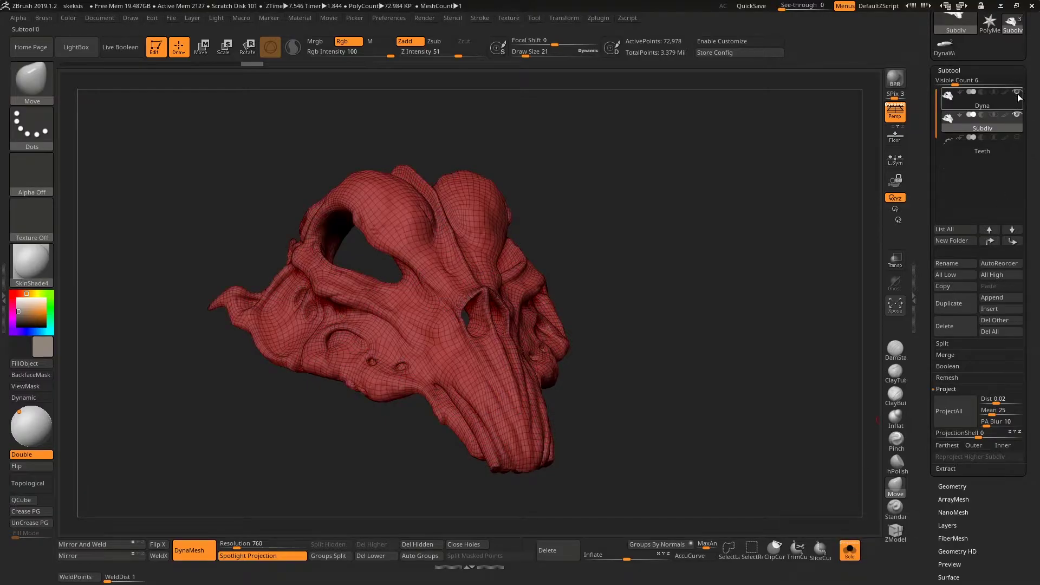
pyautogui.moveTo(1021, 94)
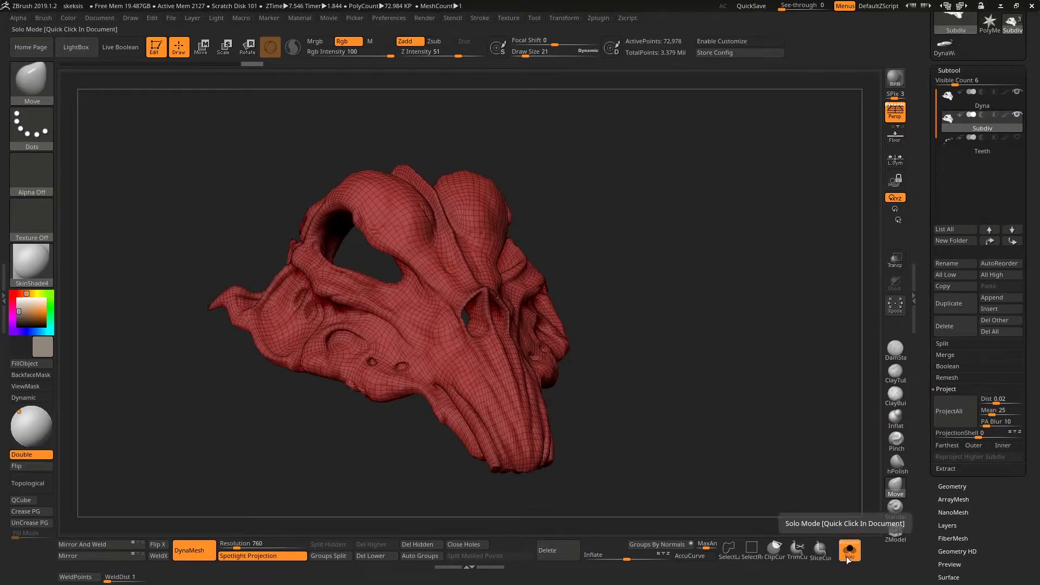
pyautogui.press('shift')
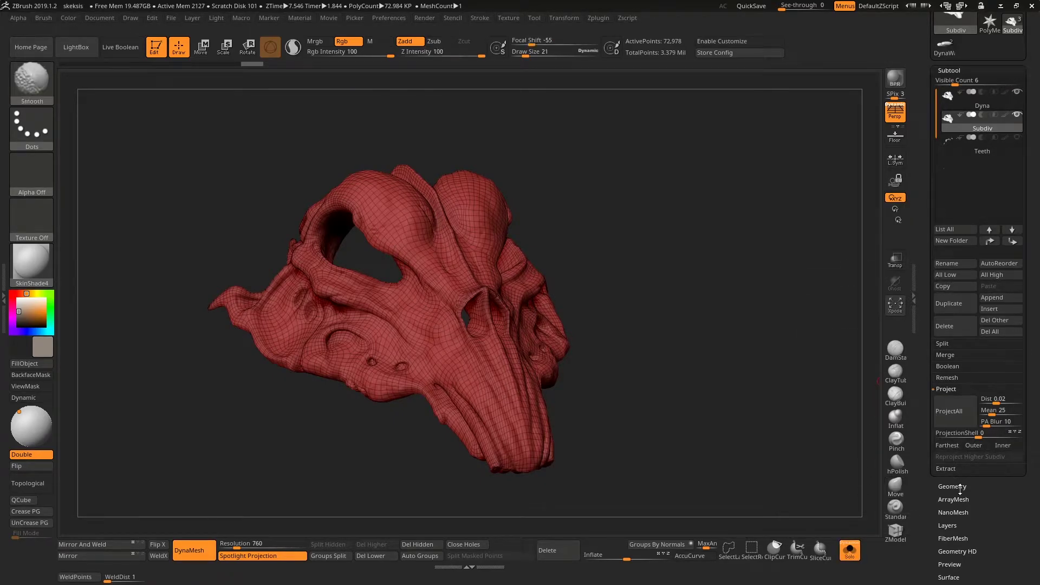
pyautogui.click(963, 487)
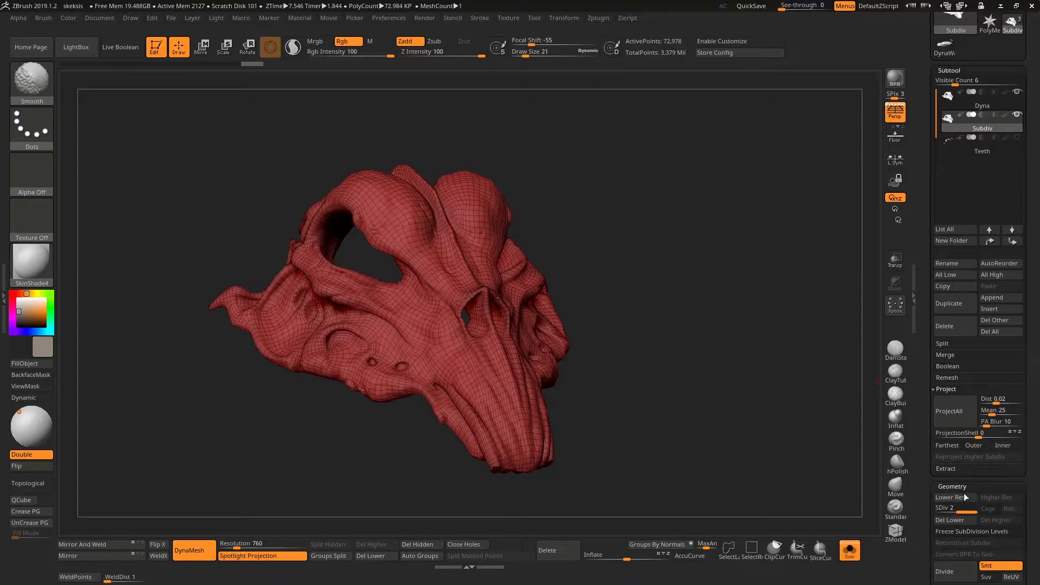
pyautogui.click(956, 571)
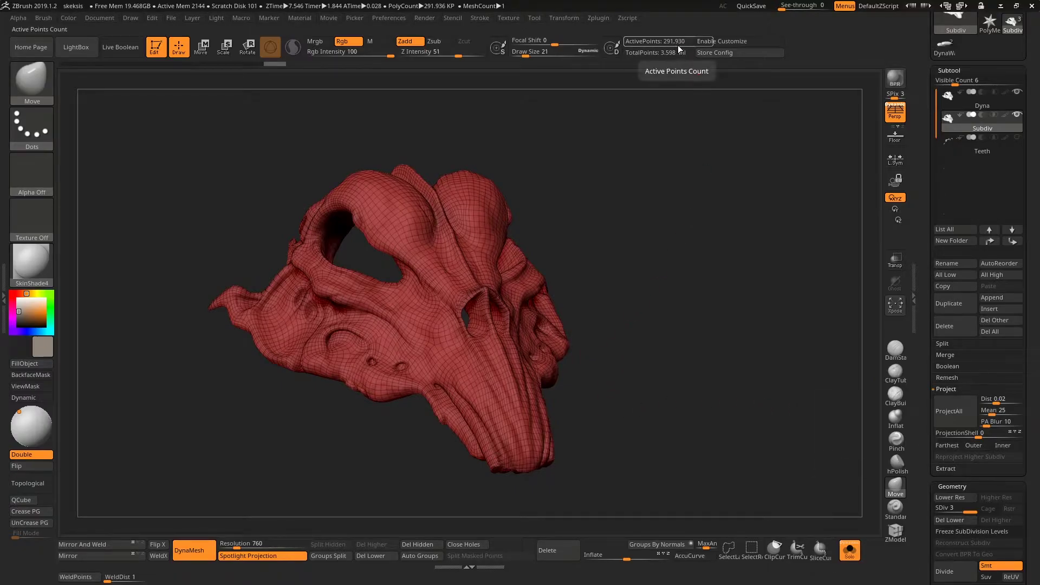
pyautogui.click(959, 412)
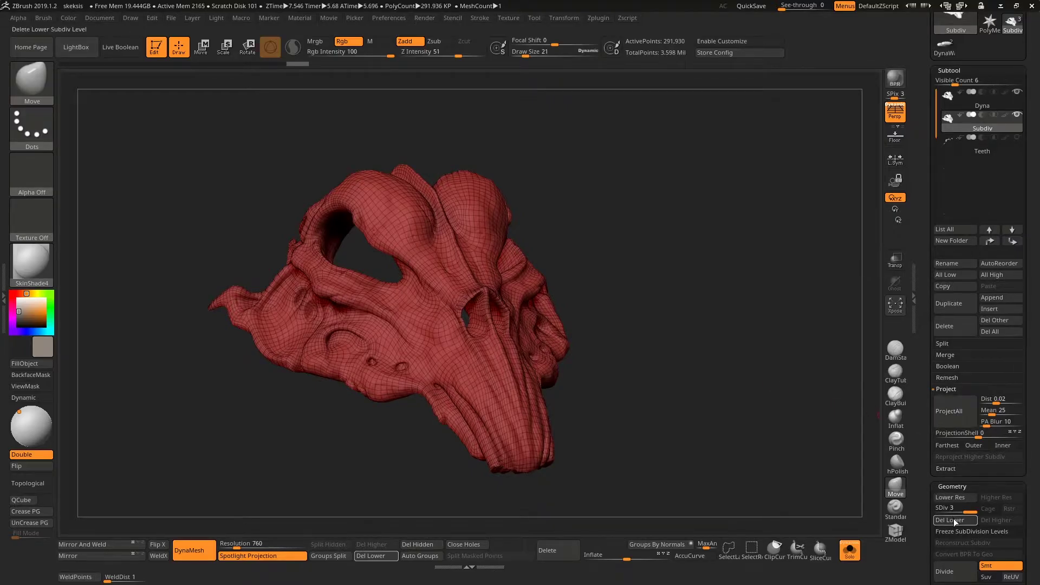
pyautogui.click(954, 571)
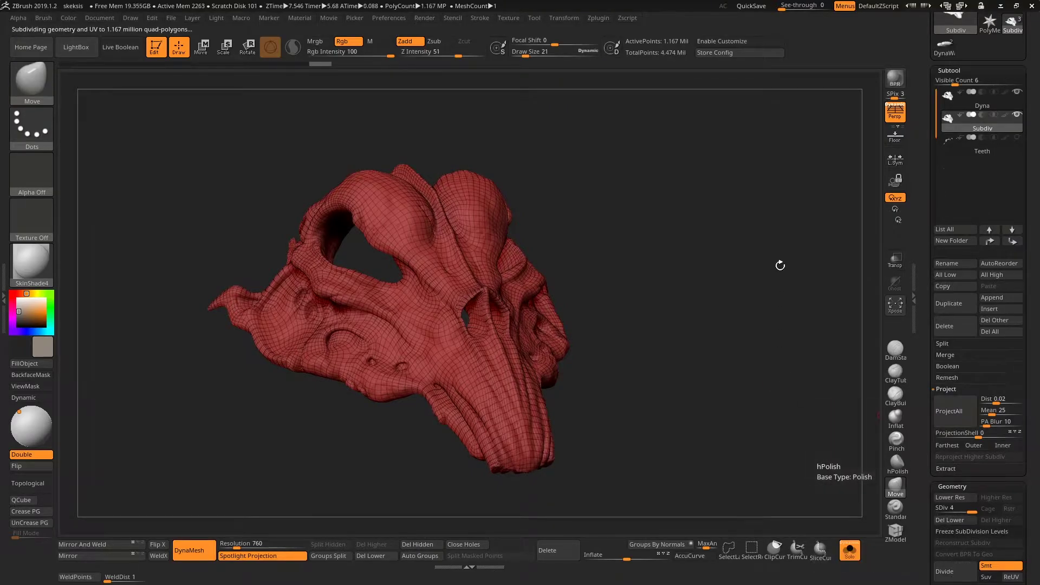
pyautogui.click(958, 408)
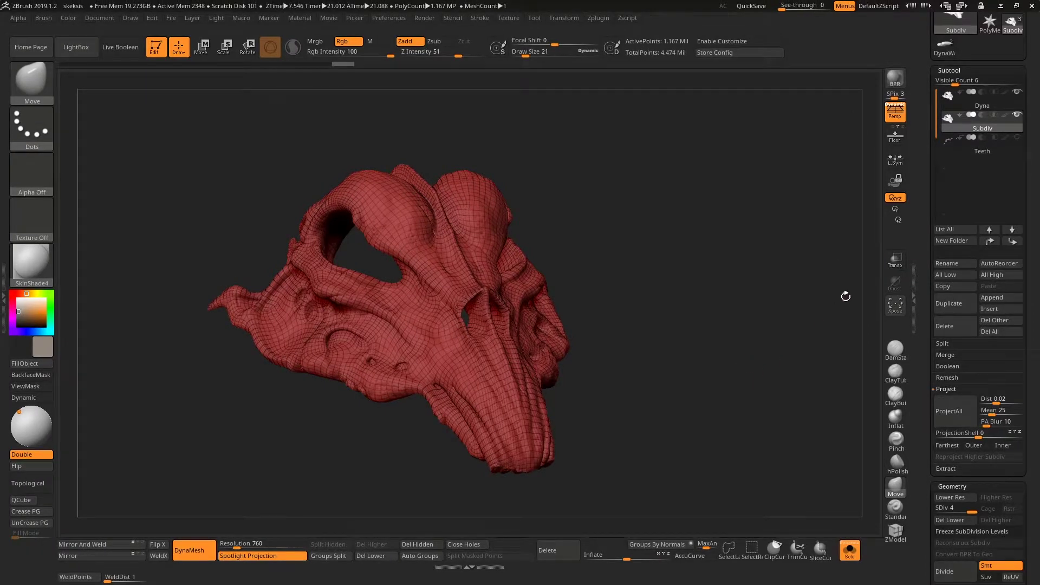
# Step: Turn off Solo, select the Dyna sculpt subtool, and press Subtool Delete
pyautogui.click(852, 557)
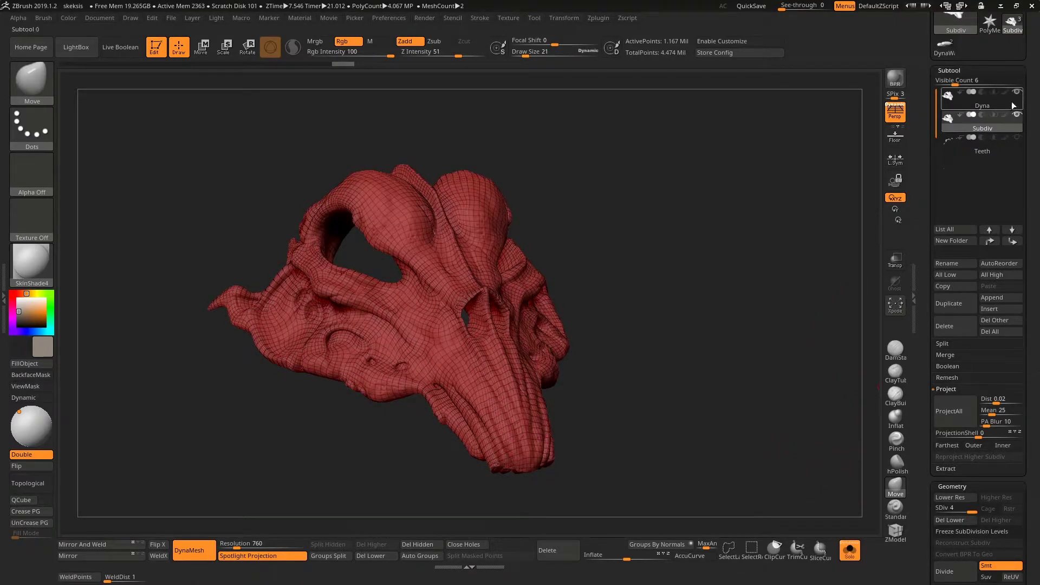
pyautogui.press('shift')
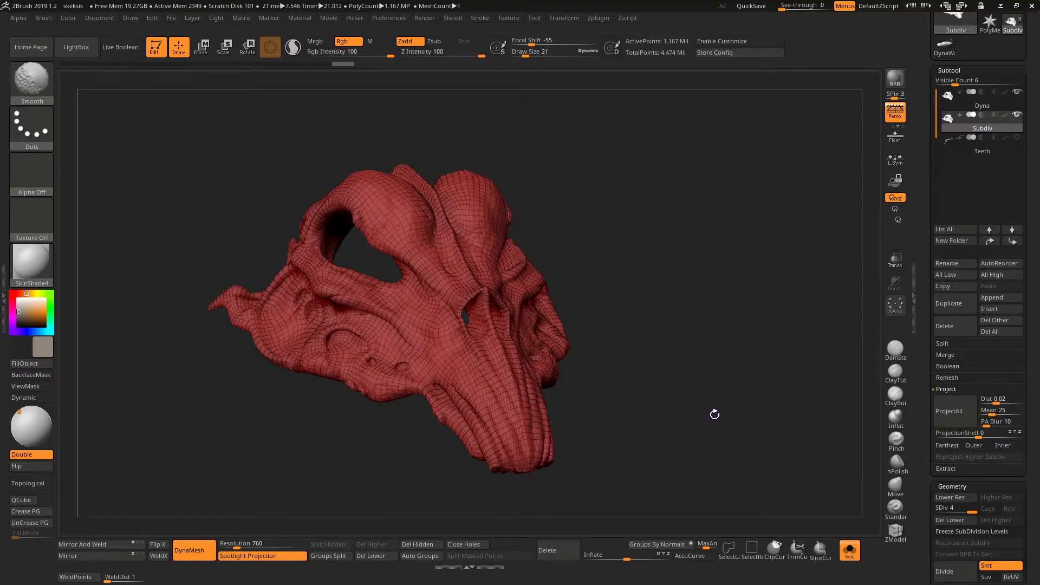
pyautogui.moveTo(686, 410); pyautogui.dragTo(717, 399)
pyautogui.press('f')
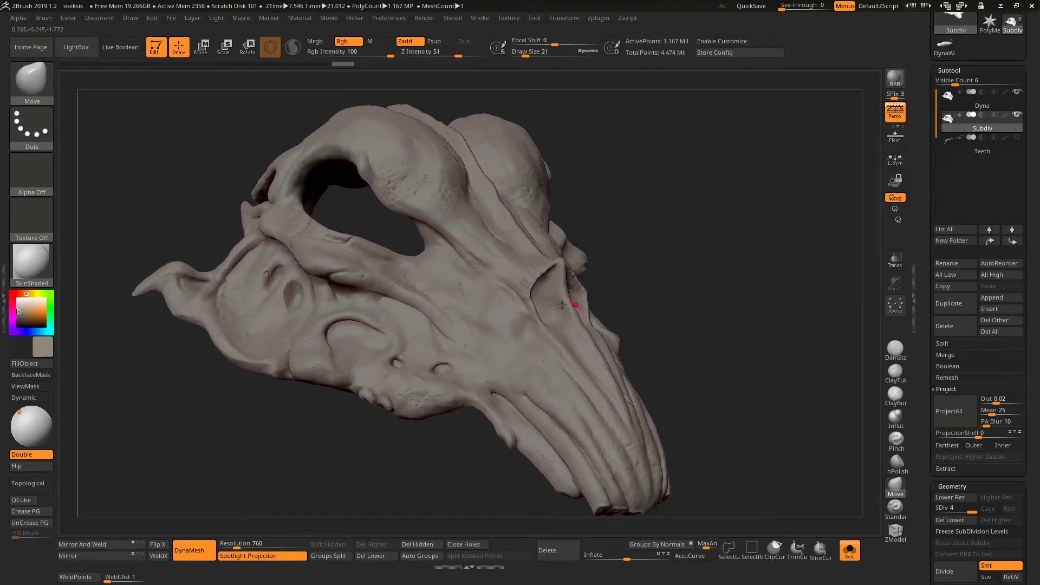
pyautogui.click(981, 106)
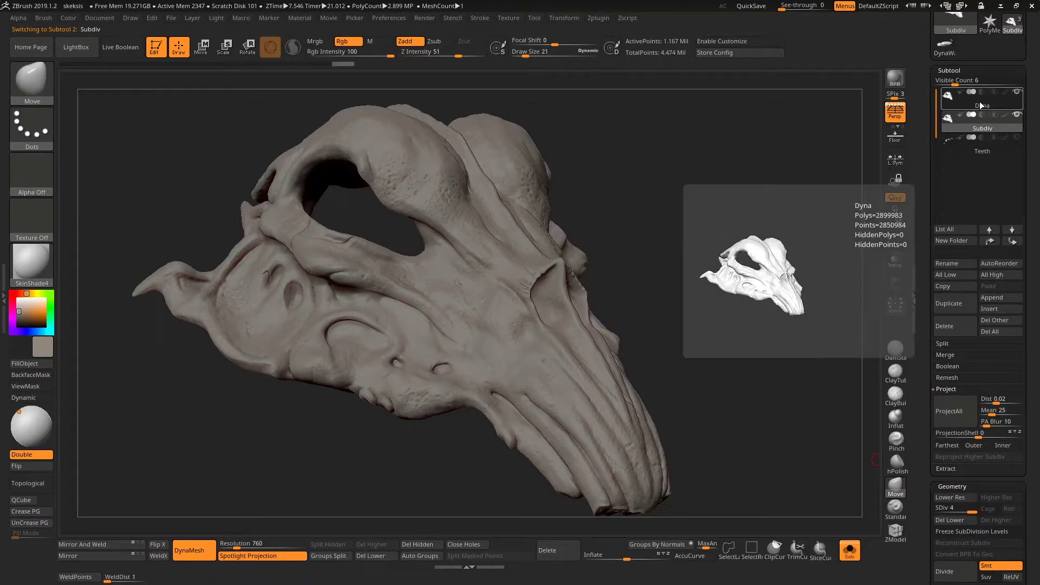
pyautogui.click(979, 128)
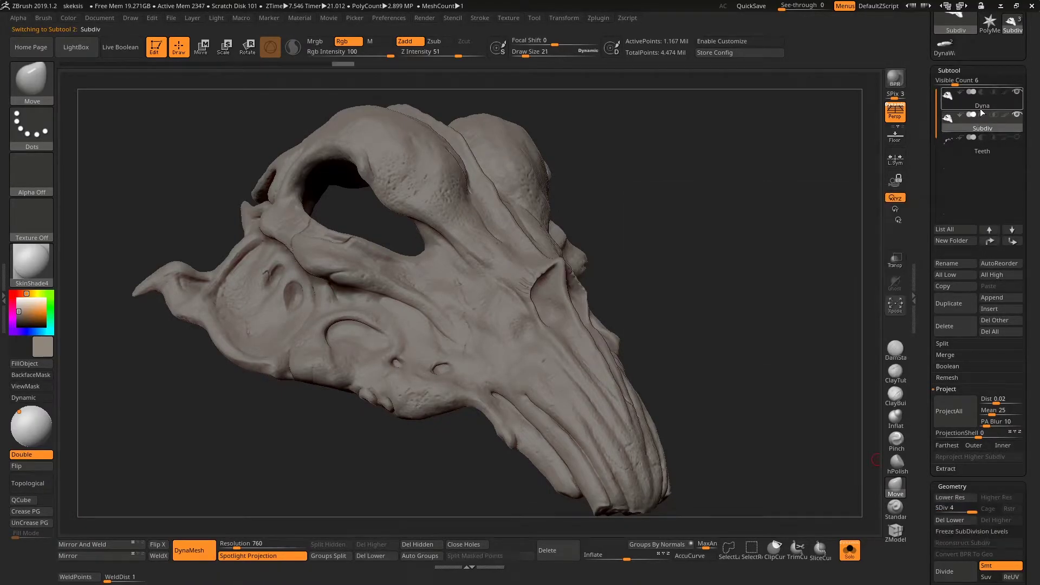
pyautogui.click(980, 103)
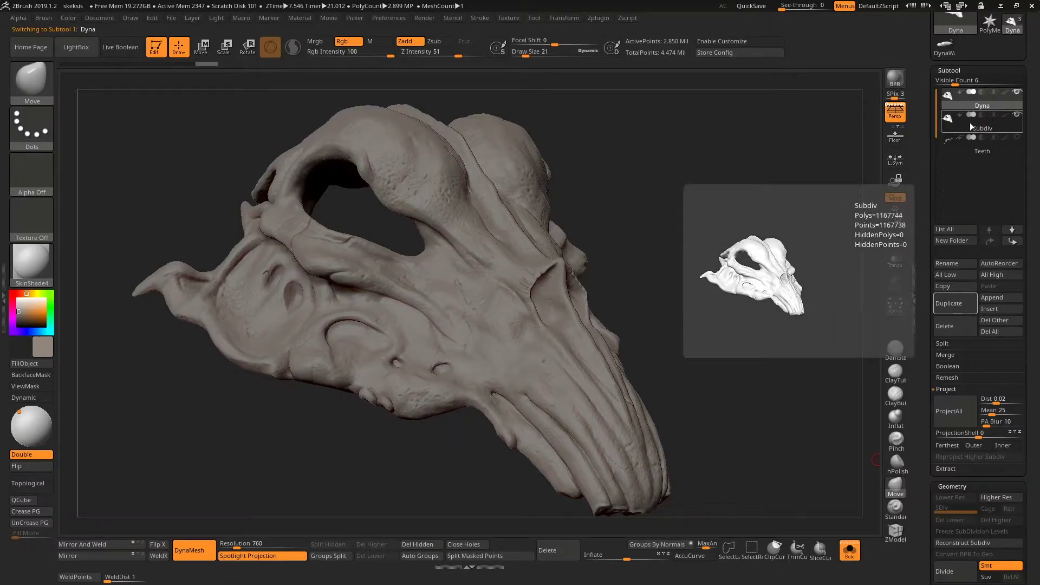
pyautogui.click(954, 324)
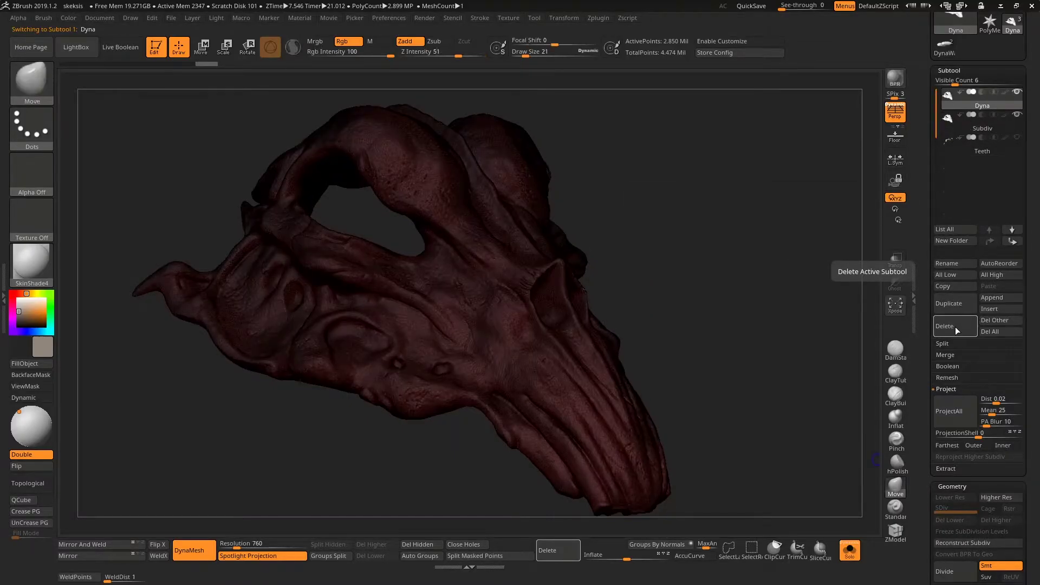
# Step: Confirm deleting Dyna and check the mask's wireframe at its lowest level and level 4
pyautogui.click(855, 349)
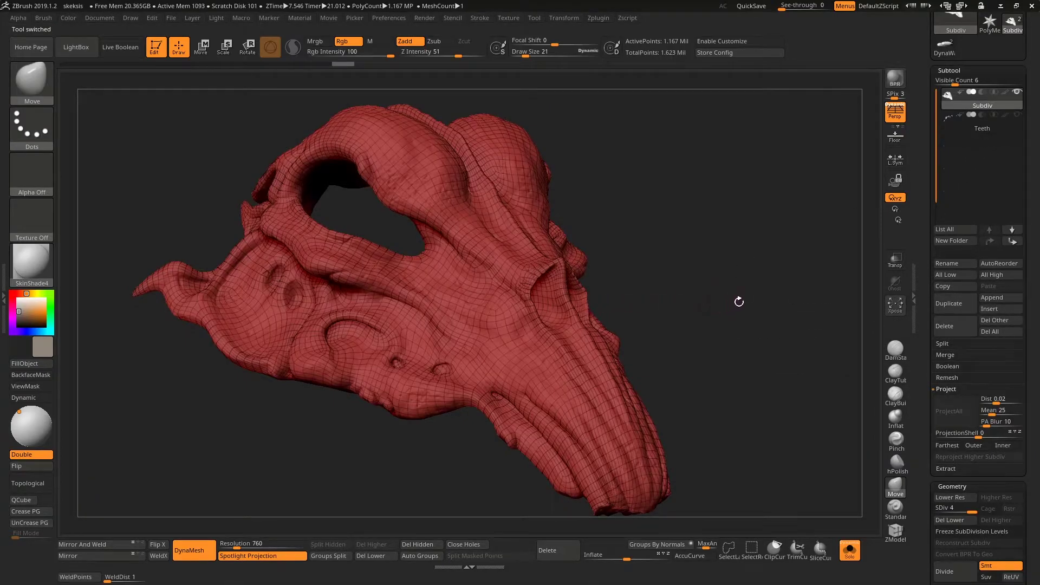
pyautogui.hotkey('shift', 'f')
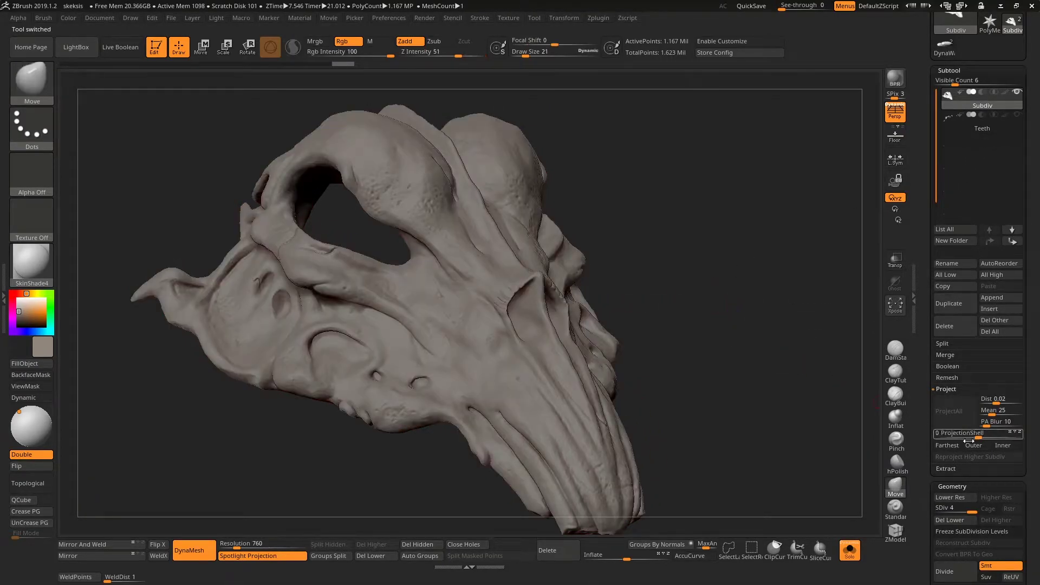
pyautogui.moveTo(971, 510); pyautogui.dragTo(935, 513)
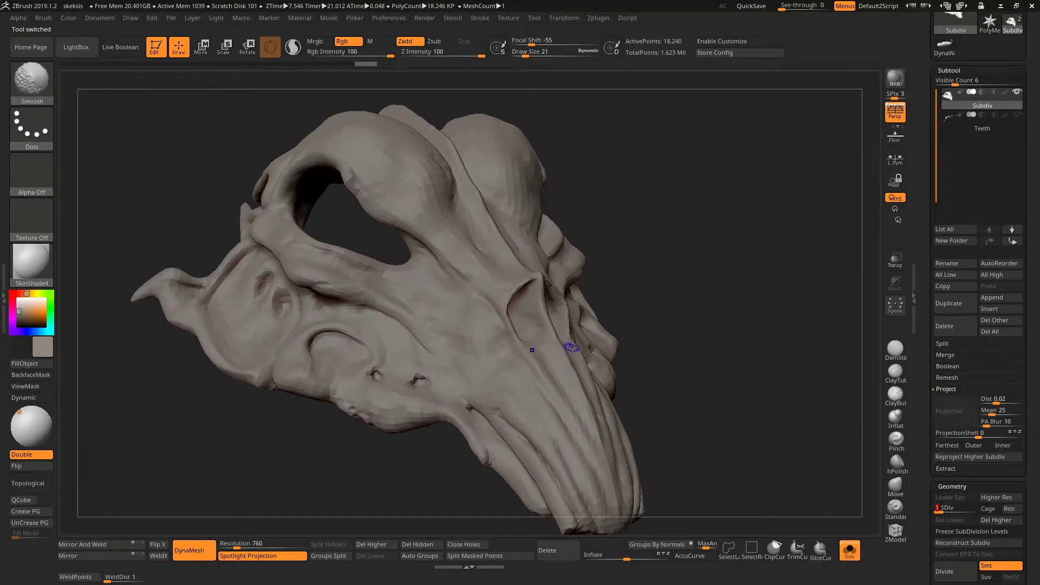
pyautogui.hotkey('shift', 'f')
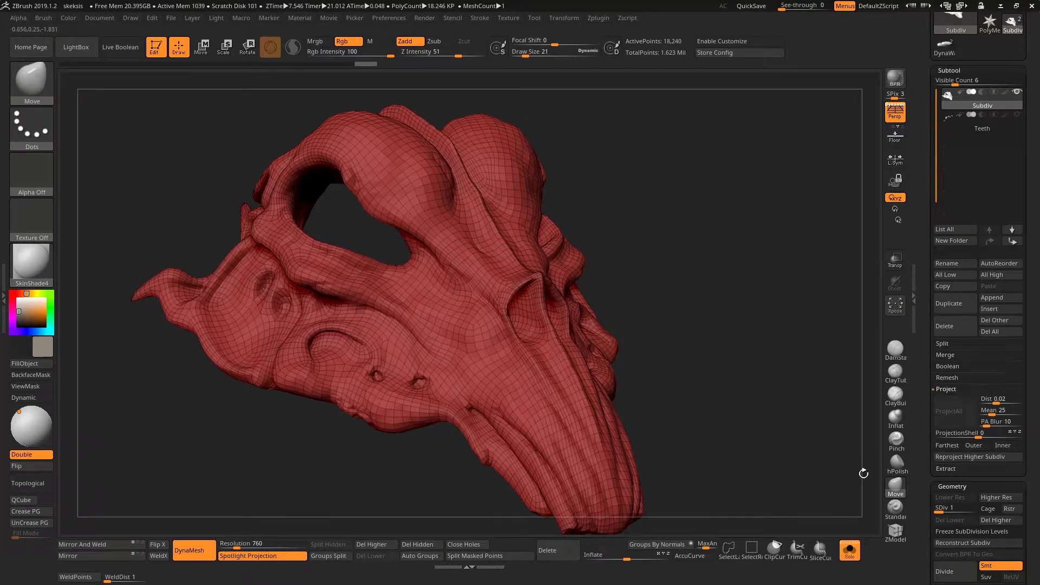
pyautogui.moveTo(955, 508); pyautogui.dragTo(975, 510)
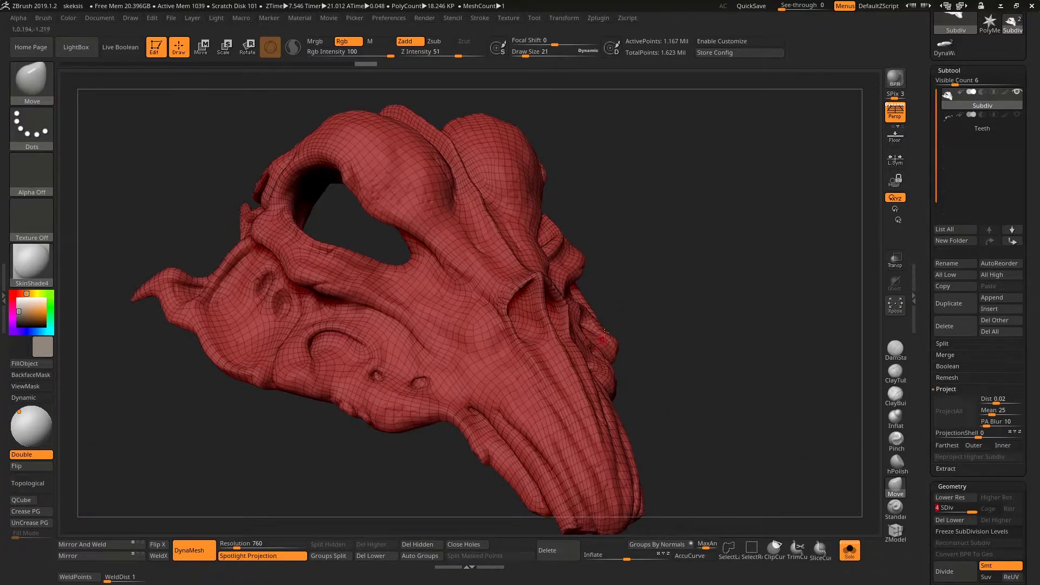
pyautogui.hotkey('shift', 'f')
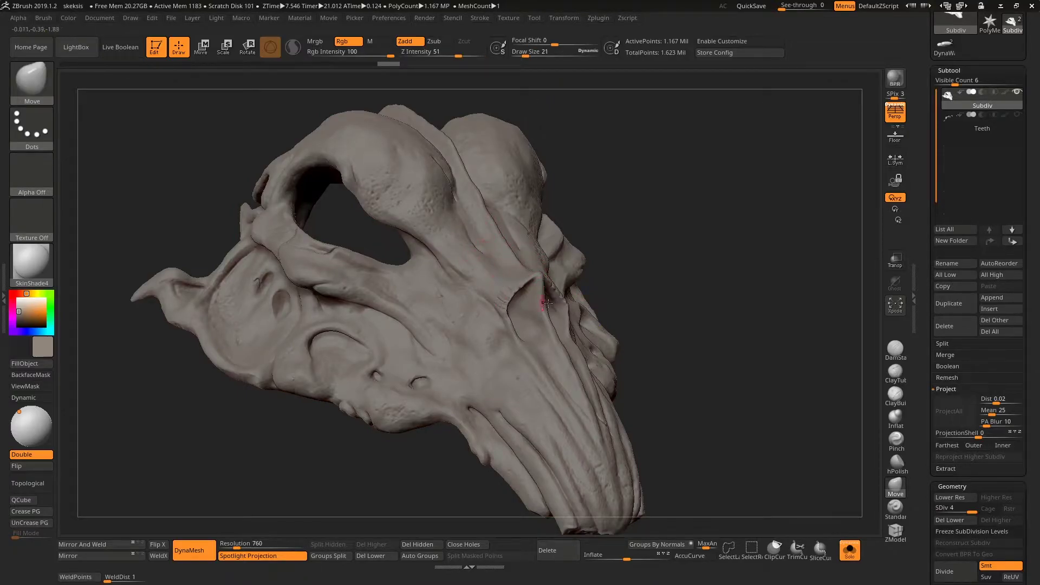
pyautogui.moveTo(710, 346); pyautogui.dragTo(705, 349)
# Step: Show the Teeth with the skull and inspect their wireframe at different subdivision levels
pyautogui.click(999, 128)
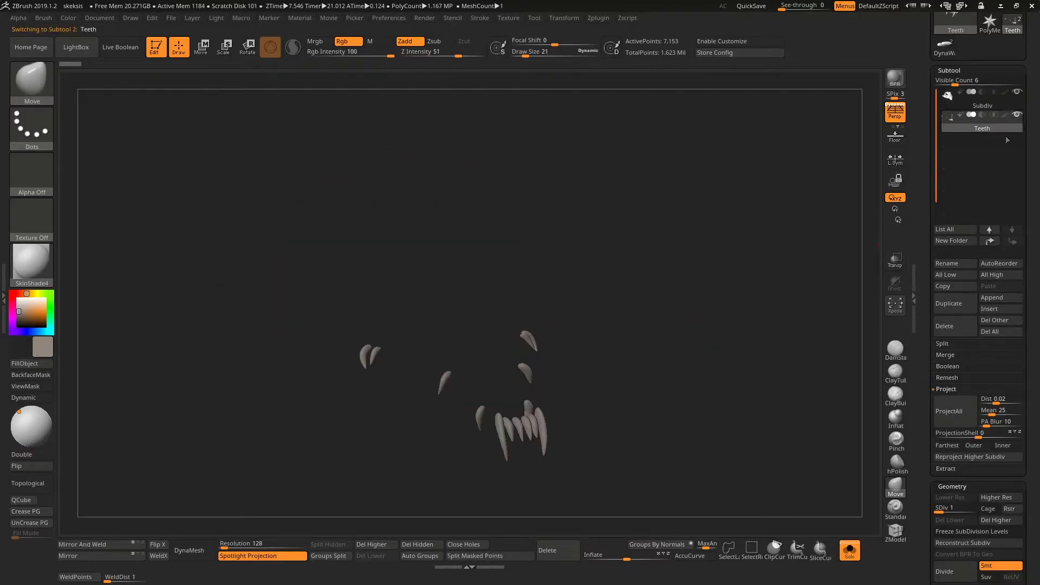
pyautogui.click(993, 103)
pyautogui.click(849, 550)
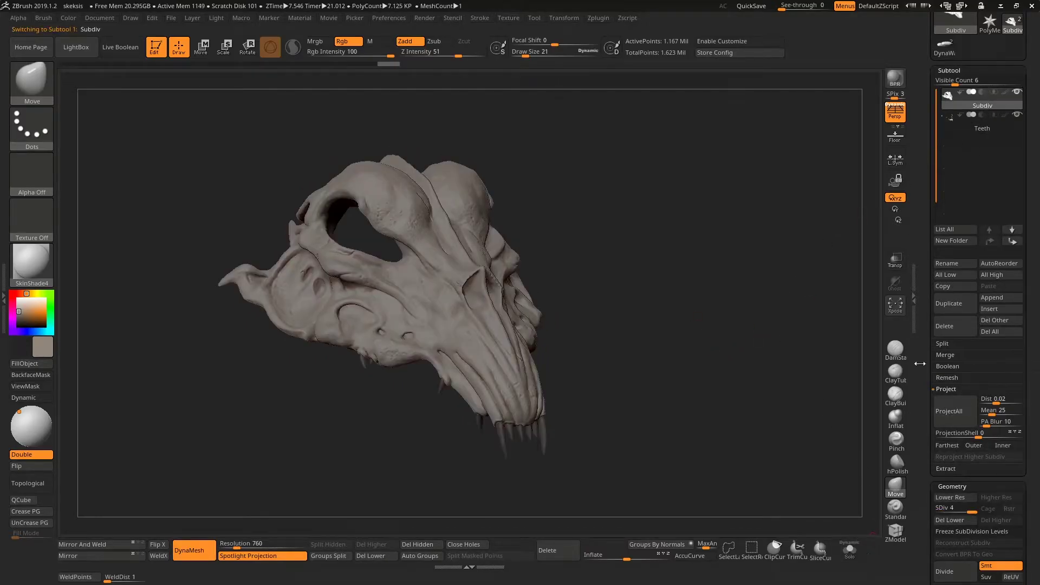
pyautogui.click(1000, 127)
pyautogui.moveTo(717, 339); pyautogui.dragTo(766, 239)
pyautogui.hotkey('shift', 'f')
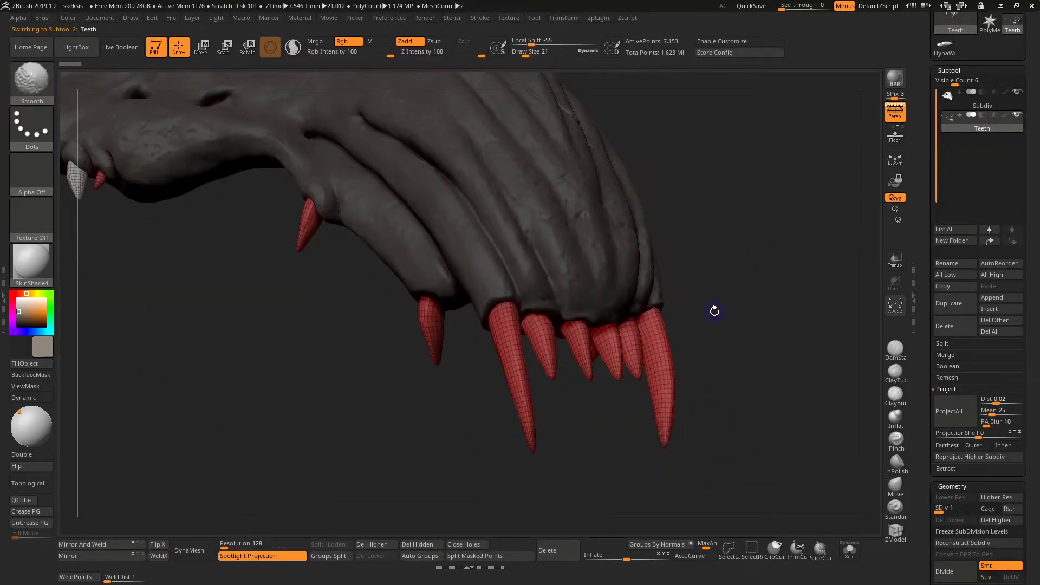
pyautogui.press('d')
pyautogui.press('d')
pyautogui.press('d')
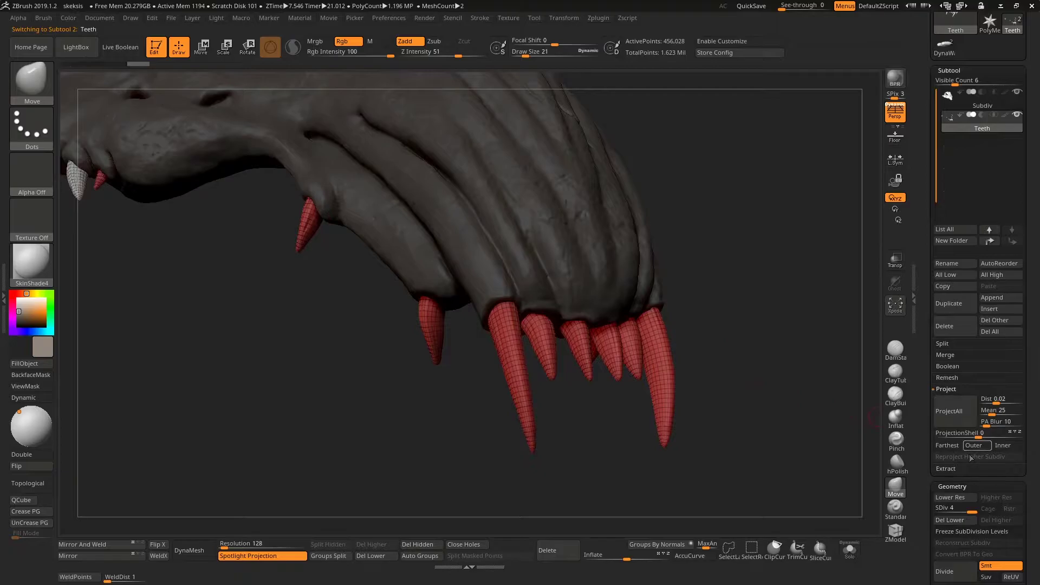
pyautogui.hotkey('shift', 'f')
pyautogui.hotkey('shift', 'd')
pyautogui.hotkey('shift', 'd')
pyautogui.hotkey('shift', 'd')
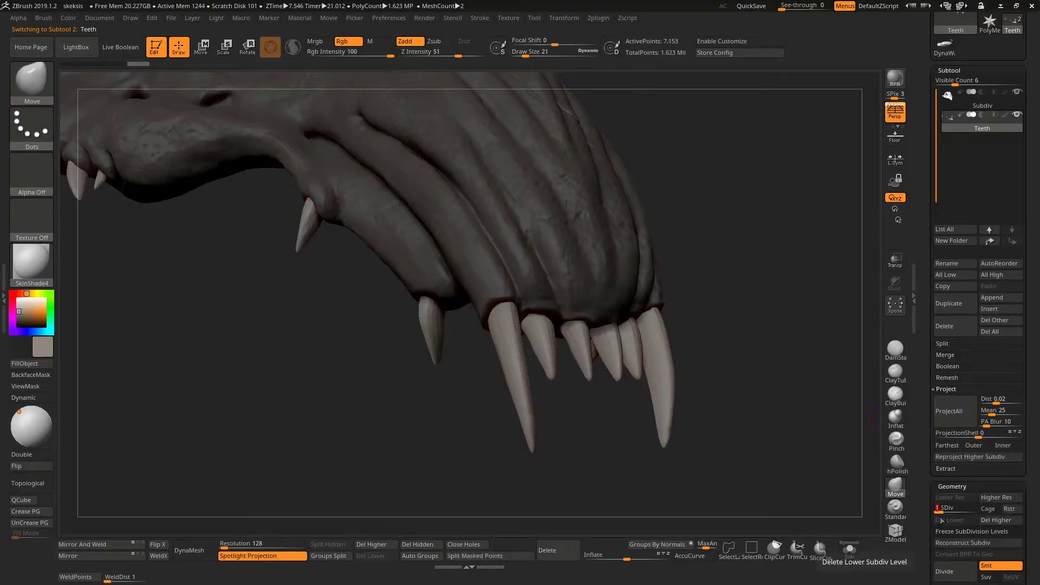
# Step: Raise the Teeth subtool to subdivision level 4 with its wireframe shown
pyautogui.moveTo(776, 431); pyautogui.dragTo(720, 398)
pyautogui.hotkey('shift', 'f')
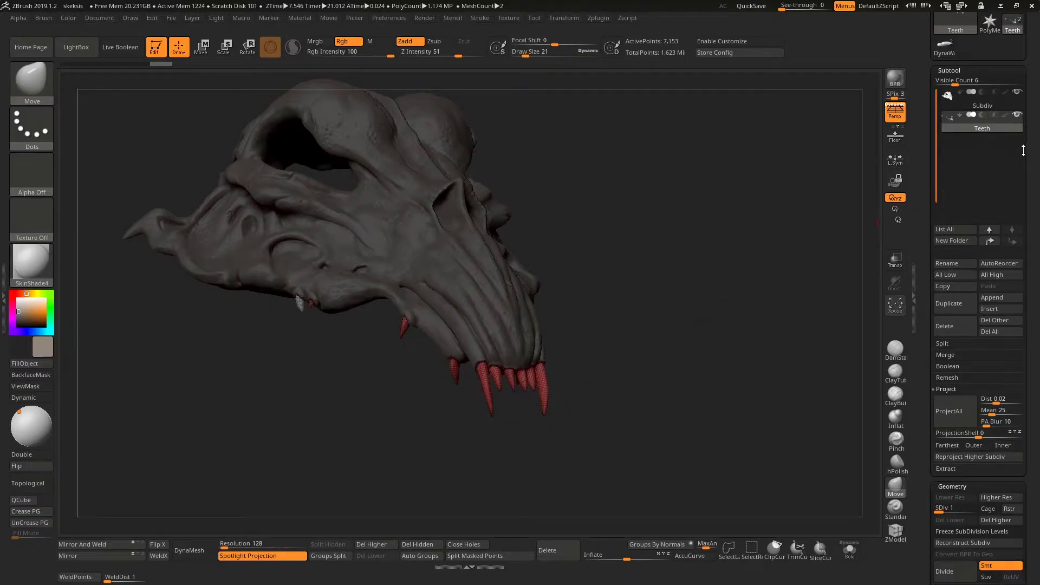
pyautogui.moveTo(688, 312); pyautogui.dragTo(719, 346)
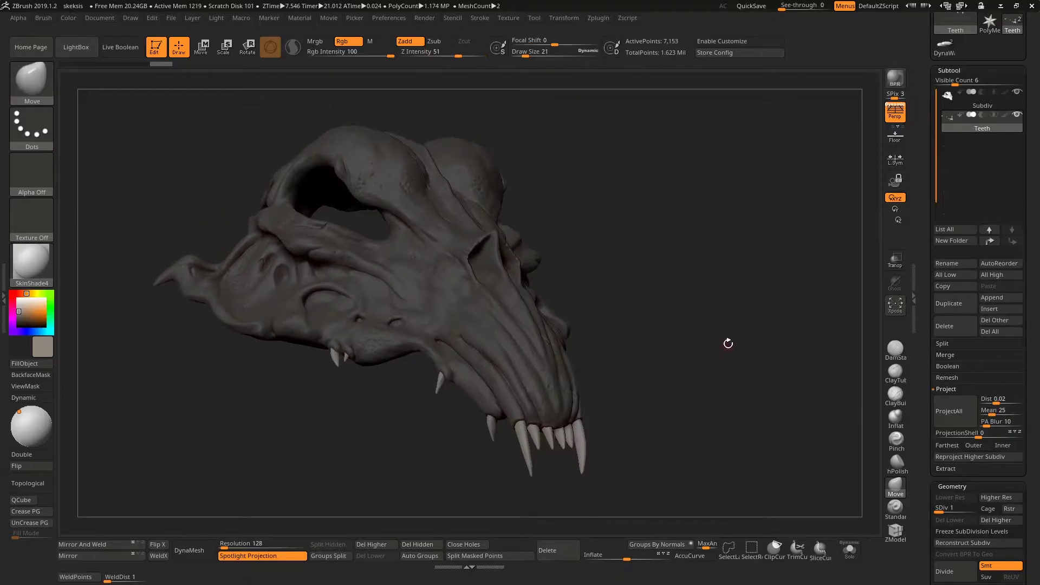
pyautogui.moveTo(944, 509); pyautogui.dragTo(973, 511)
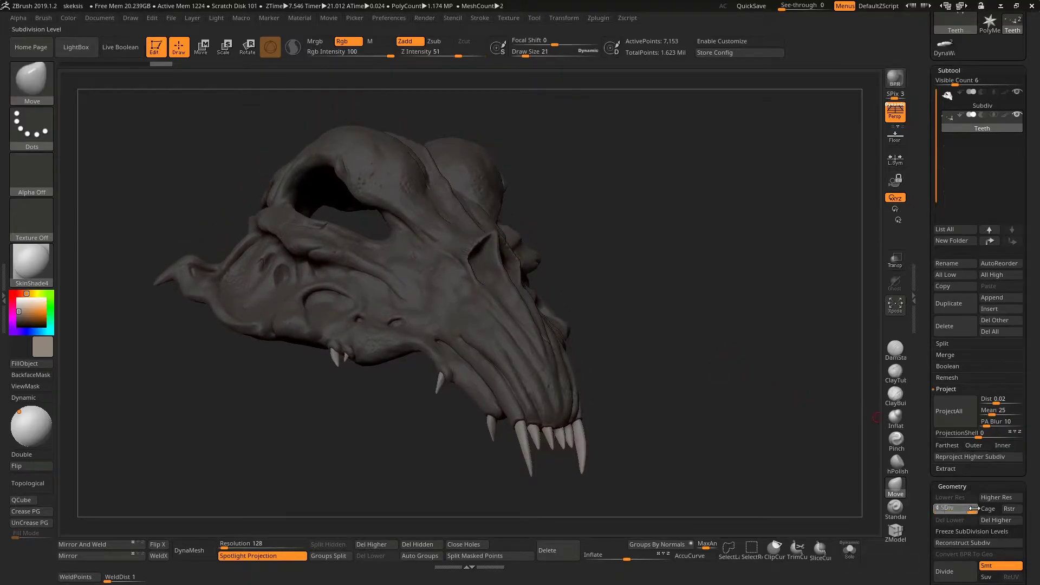
# Step: Export all subtools through FBX ExportImport as the high-poly file Mask_Hi
pyautogui.click(601, 19)
pyautogui.click(631, 270)
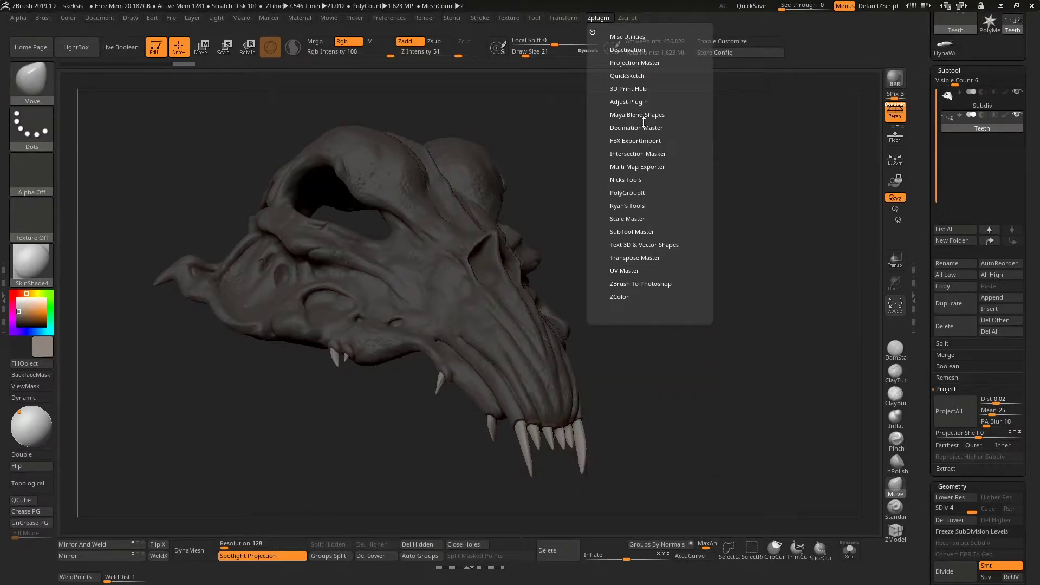
pyautogui.click(636, 140)
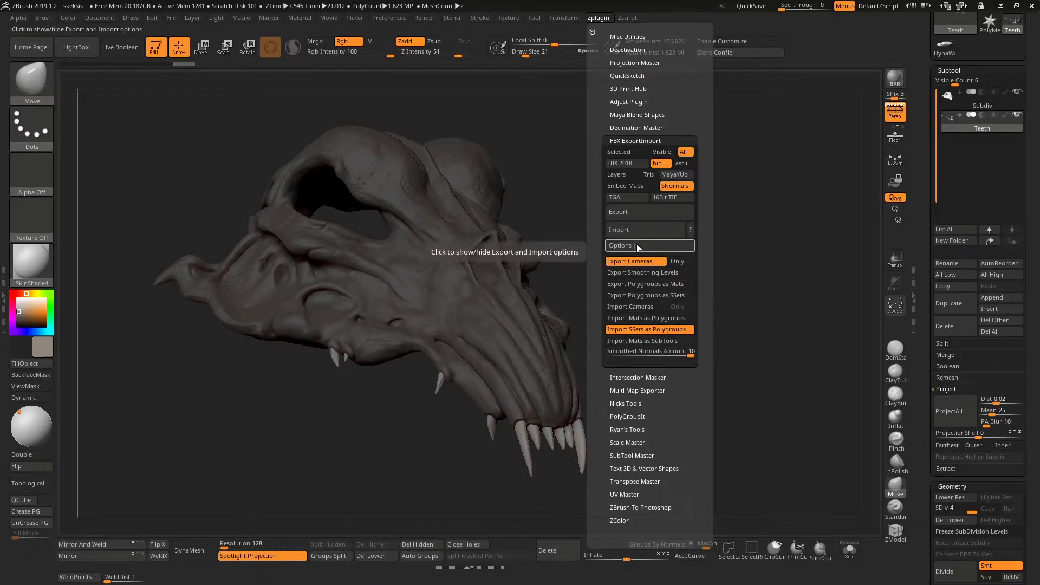
pyautogui.click(637, 211)
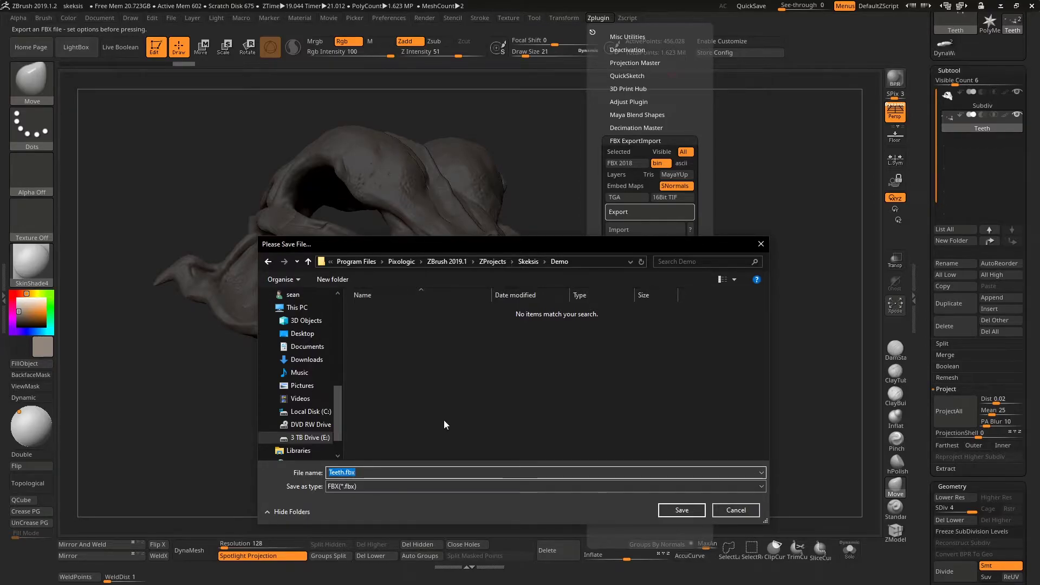
pyautogui.write('Mask_H')
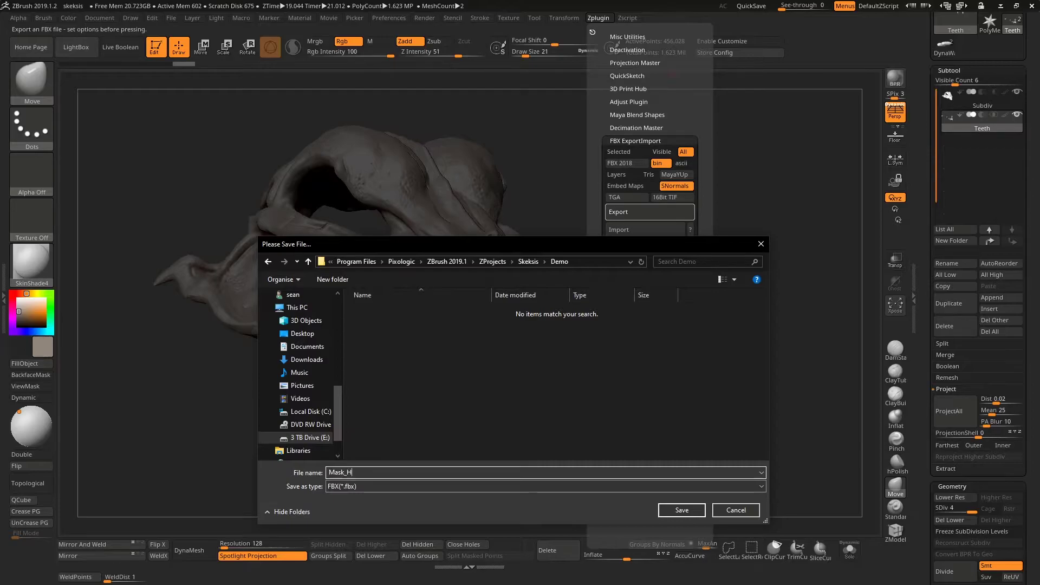
pyautogui.press('Return')
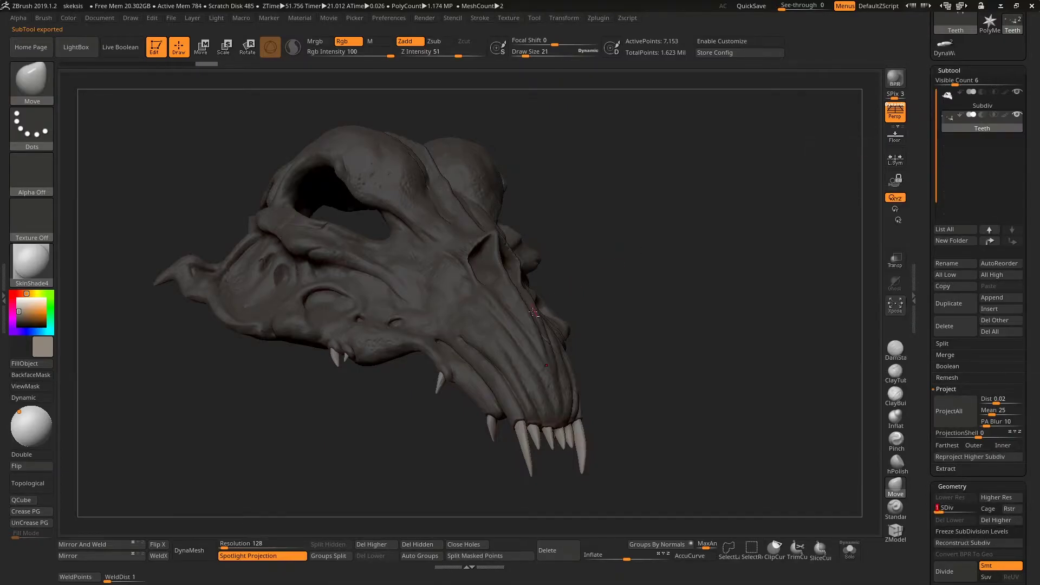
# Step: Drop the skull to subdivision 1 and export it as the FBX file Mask_Lo
pyautogui.hotkey('shift', 'd')
pyautogui.hotkey('shift', 'd')
pyautogui.hotkey('shift', 'd')
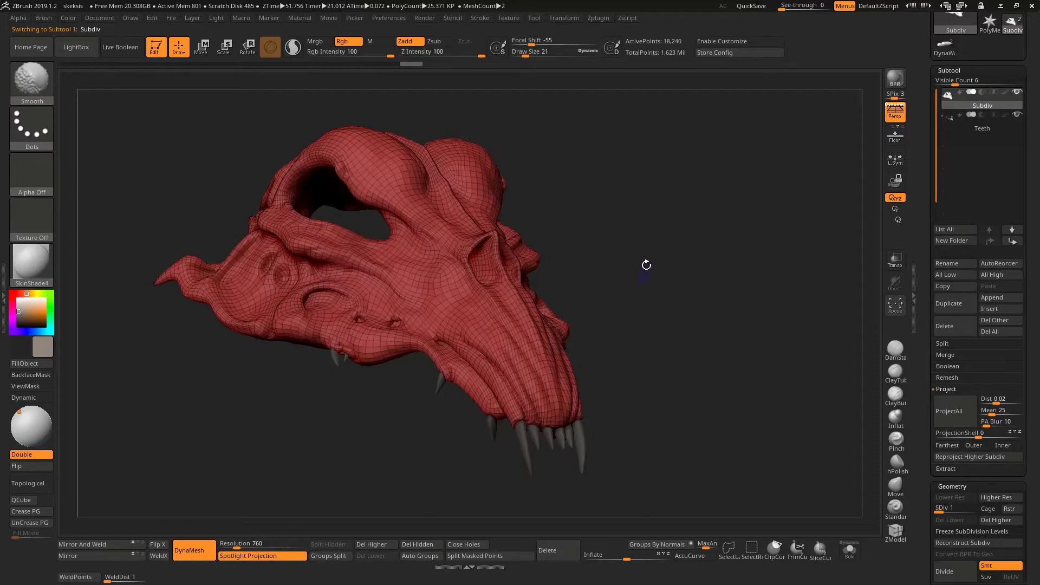
pyautogui.click(605, 17)
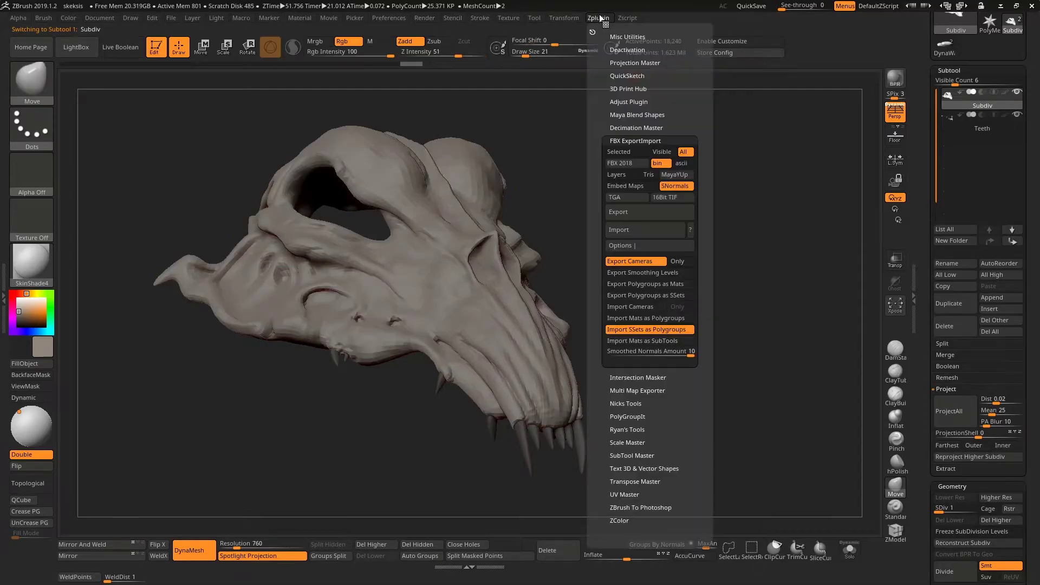
pyautogui.click(630, 214)
pyautogui.write('Mask')
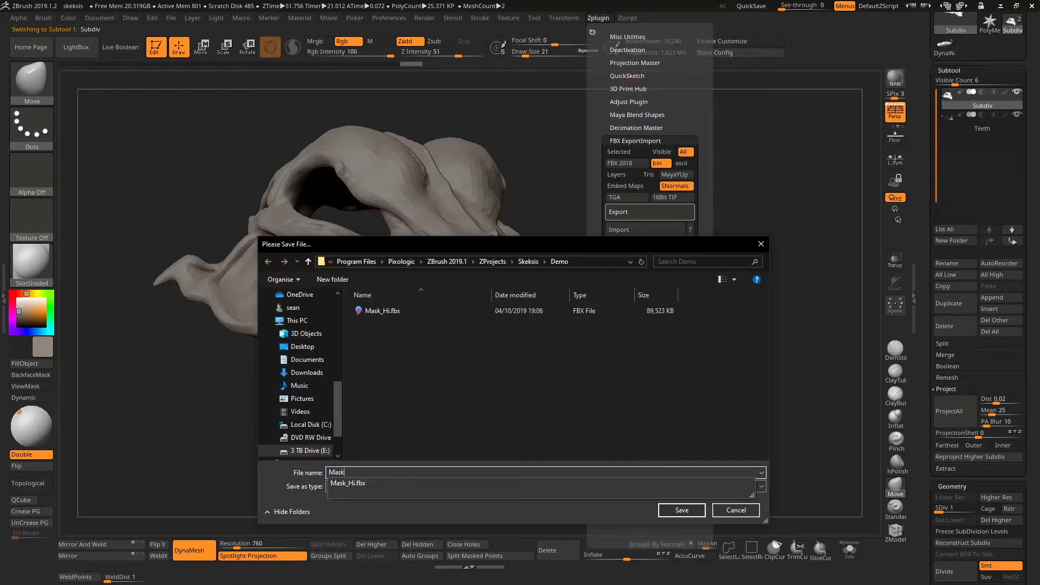
pyautogui.write('_Lo')
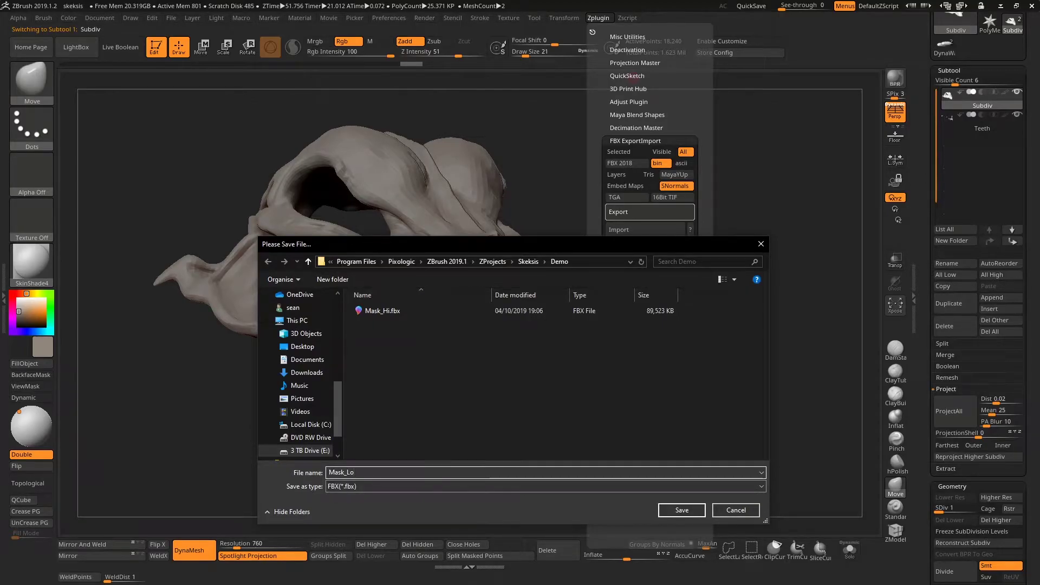
pyautogui.press('Return')
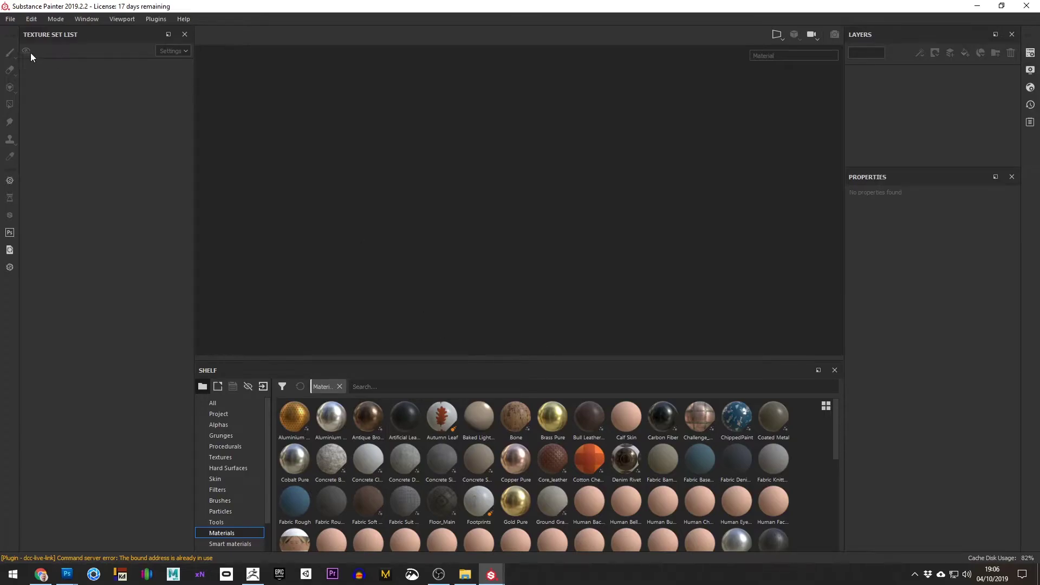
# Step: Create a new project from Mask_Lo.fbx at 2048 document resolution, then show Texture Set Settings
pyautogui.click(11, 21)
pyautogui.click(22, 35)
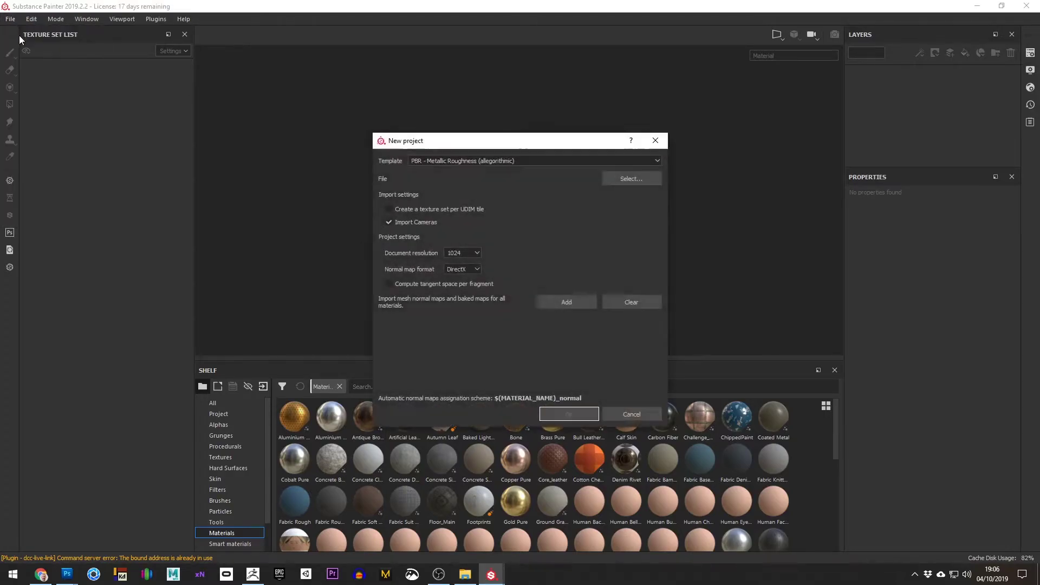
pyautogui.click(632, 181)
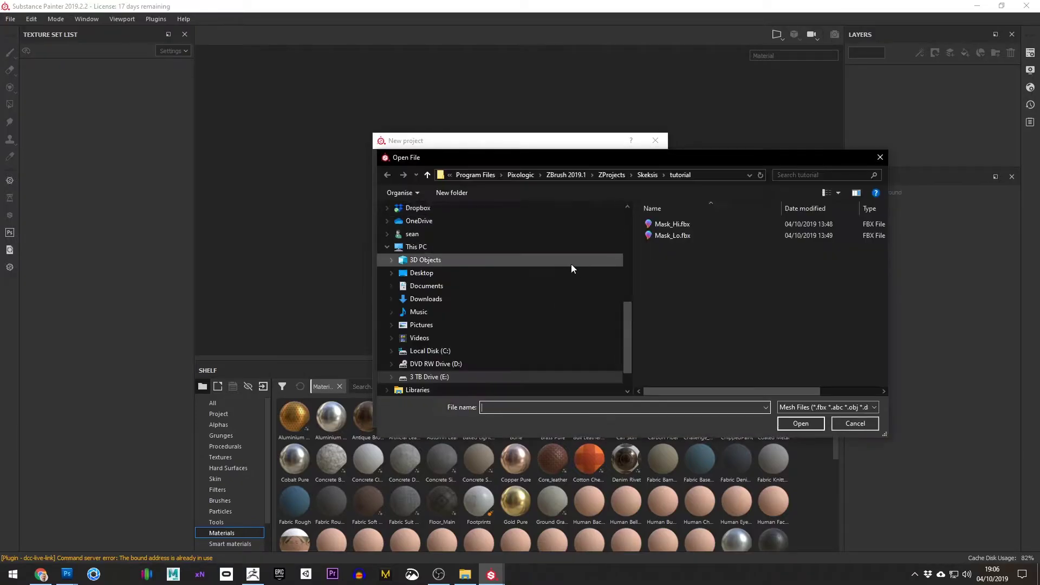
pyautogui.click(678, 236)
pyautogui.click(802, 425)
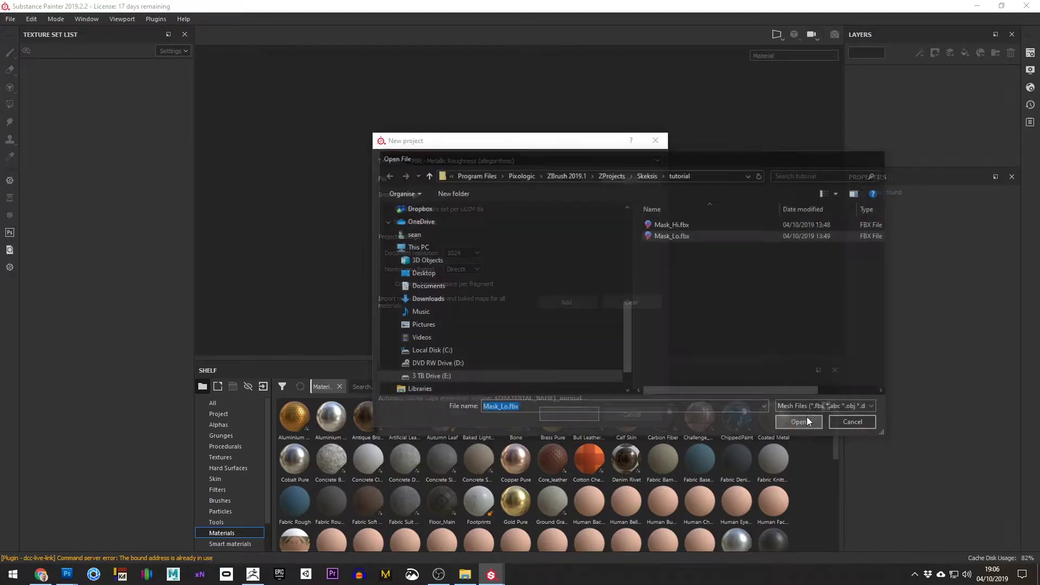
pyautogui.click(477, 254)
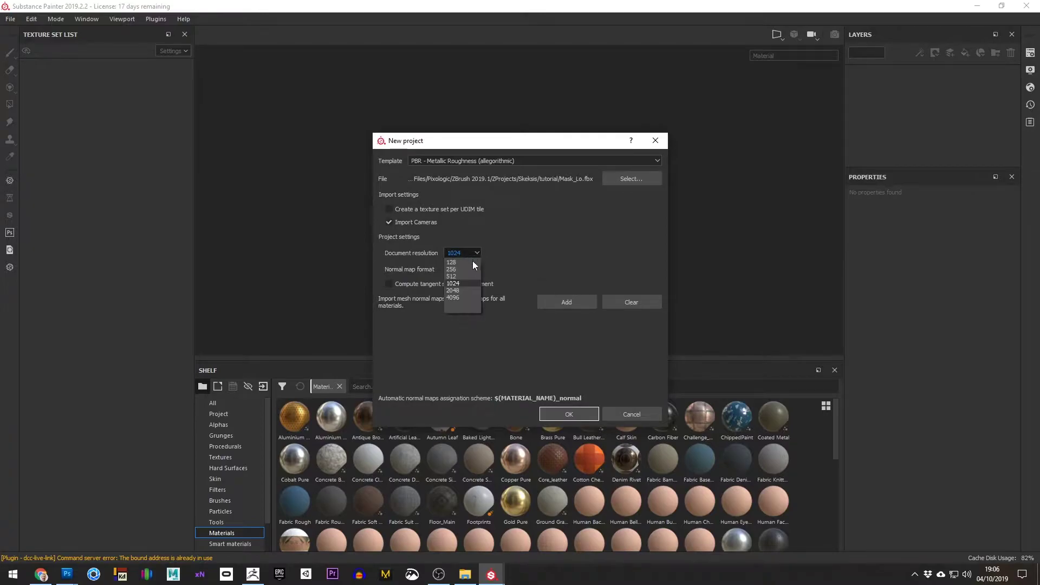
pyautogui.click(461, 289)
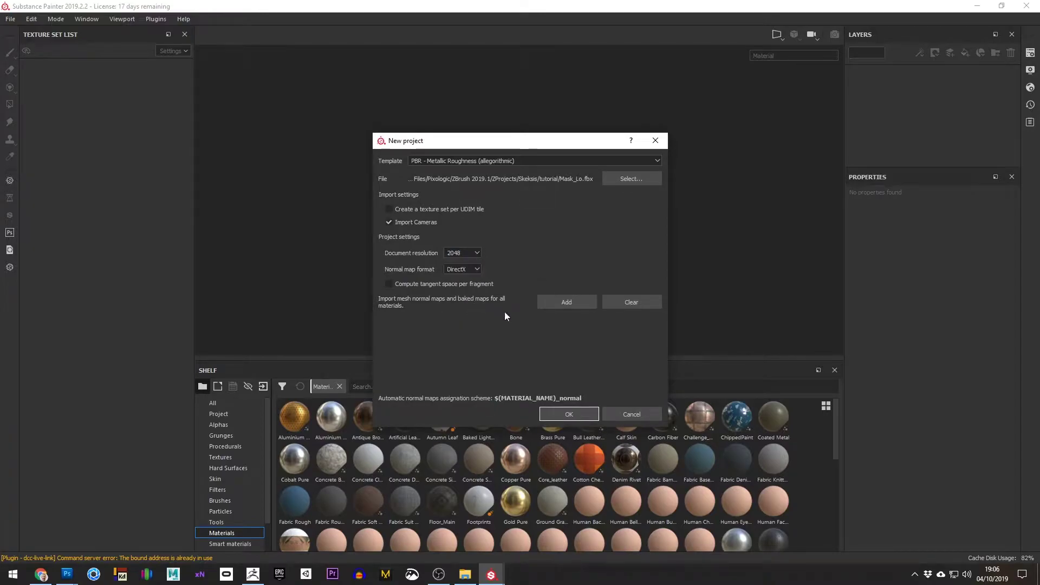
pyautogui.click(570, 414)
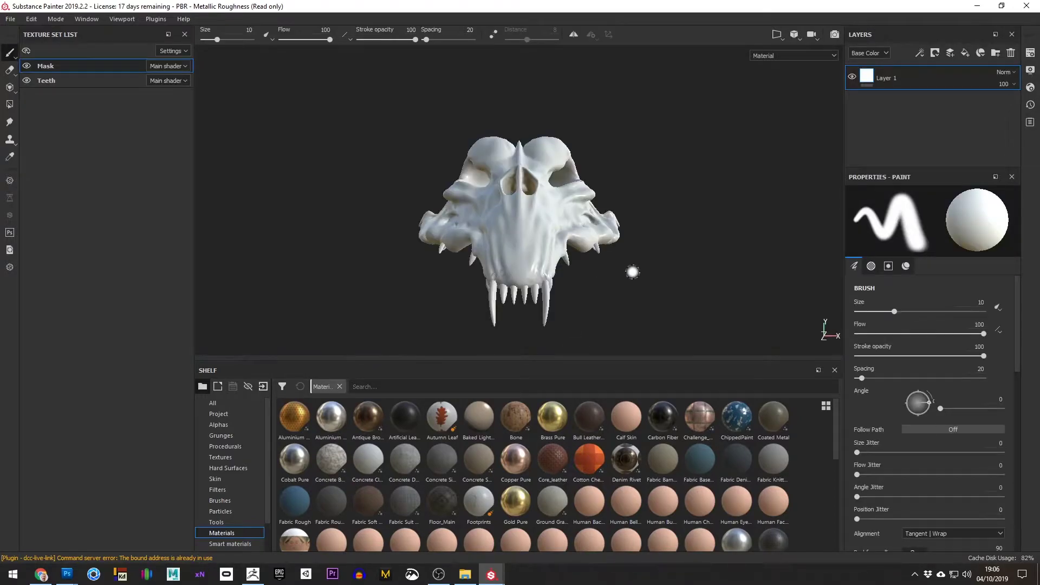
pyautogui.moveTo(634, 269)
pyautogui.keyDown('alt'); pyautogui.mouseDown()
pyautogui.moveTo(654, 292)
pyautogui.moveTo(716, 301)
pyautogui.moveTo(778, 289)
pyautogui.moveTo(536, 295)
pyautogui.moveTo(699, 301)
pyautogui.moveTo(650, 271)
pyautogui.mouseUp(); pyautogui.keyUp('alt')
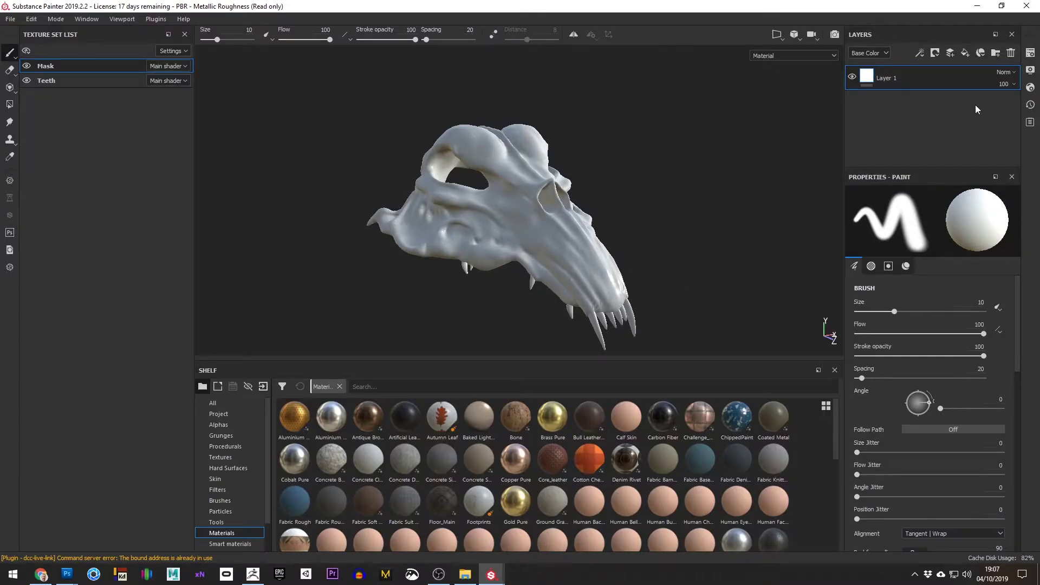
pyautogui.click(1031, 54)
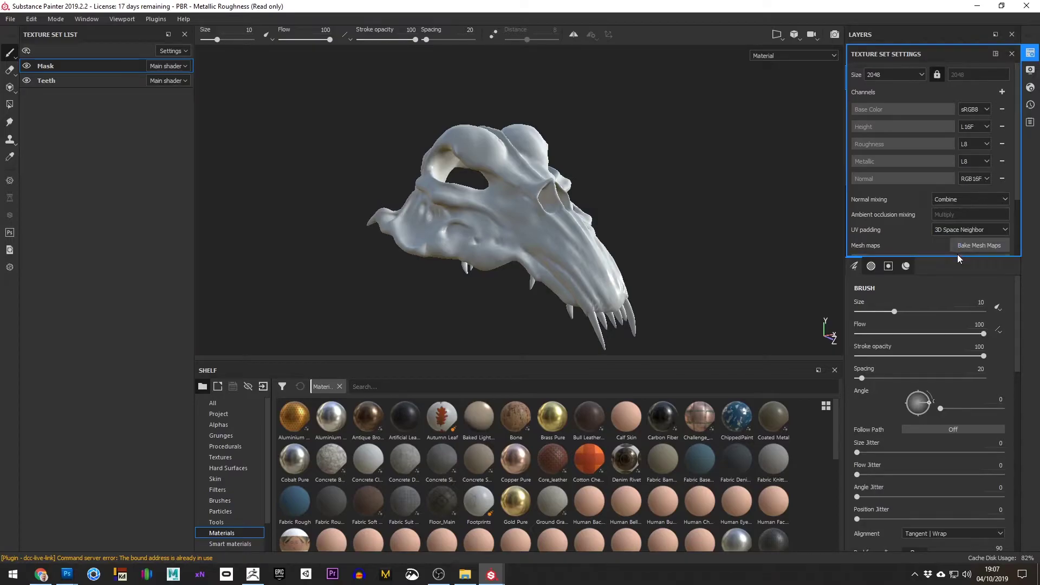
# Step: In the Baking dialog, choose a 2048 output size and add Mask_Hi.fbx as the high-definition mesh
pyautogui.click(971, 247)
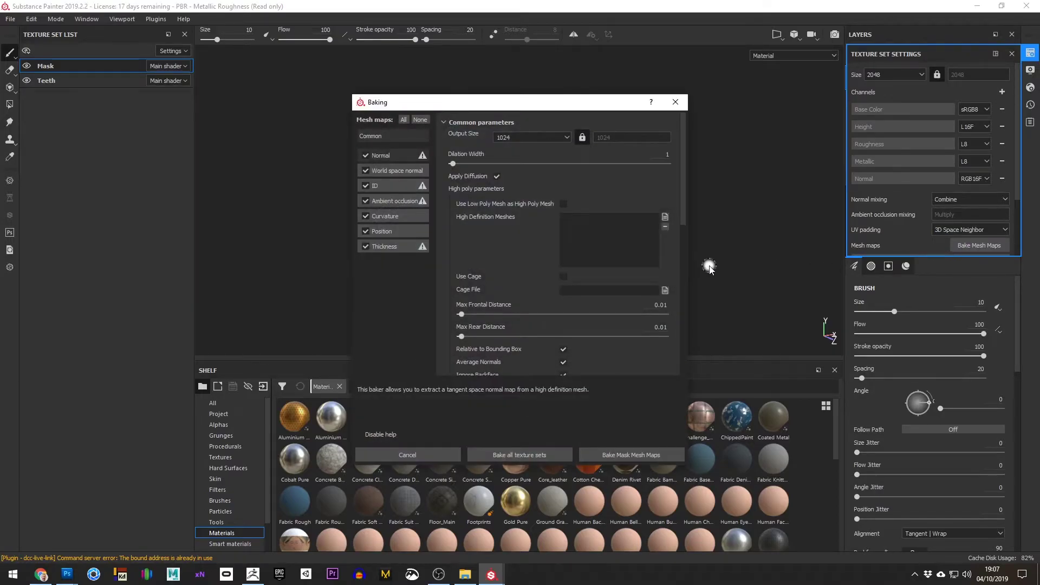
pyautogui.click(563, 139)
pyautogui.click(518, 189)
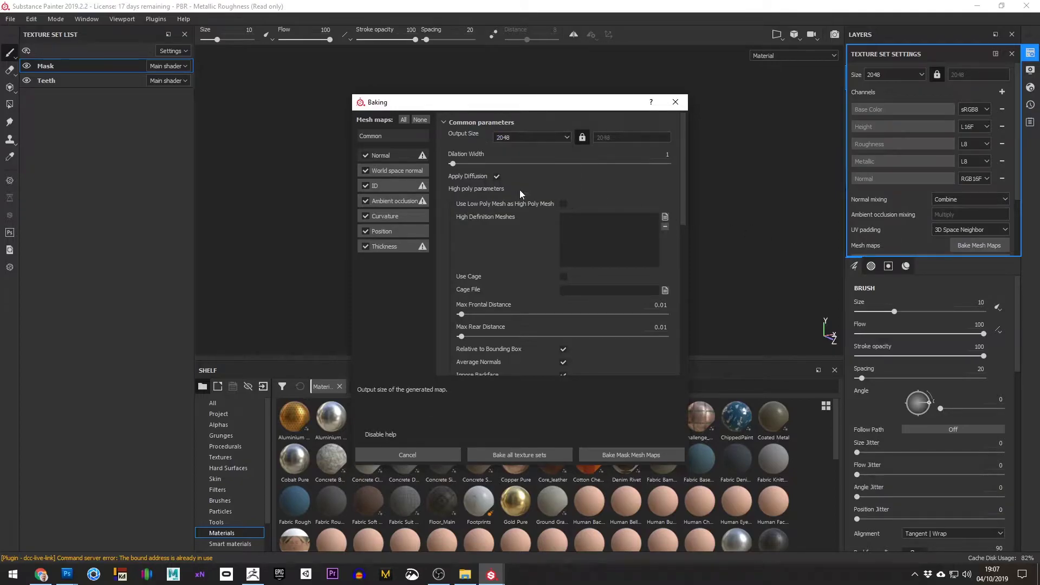
pyautogui.click(665, 217)
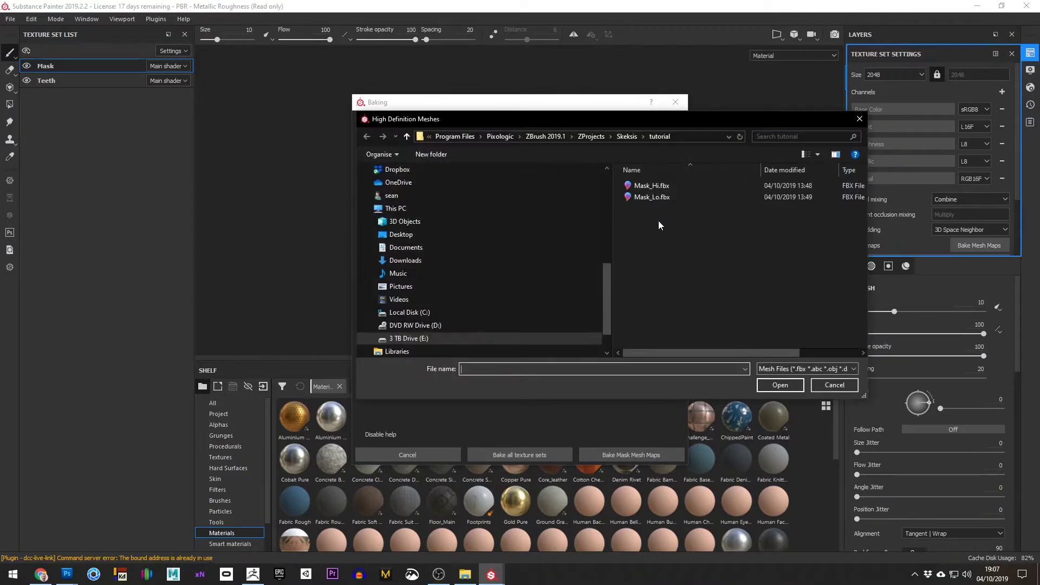
pyautogui.click(658, 186)
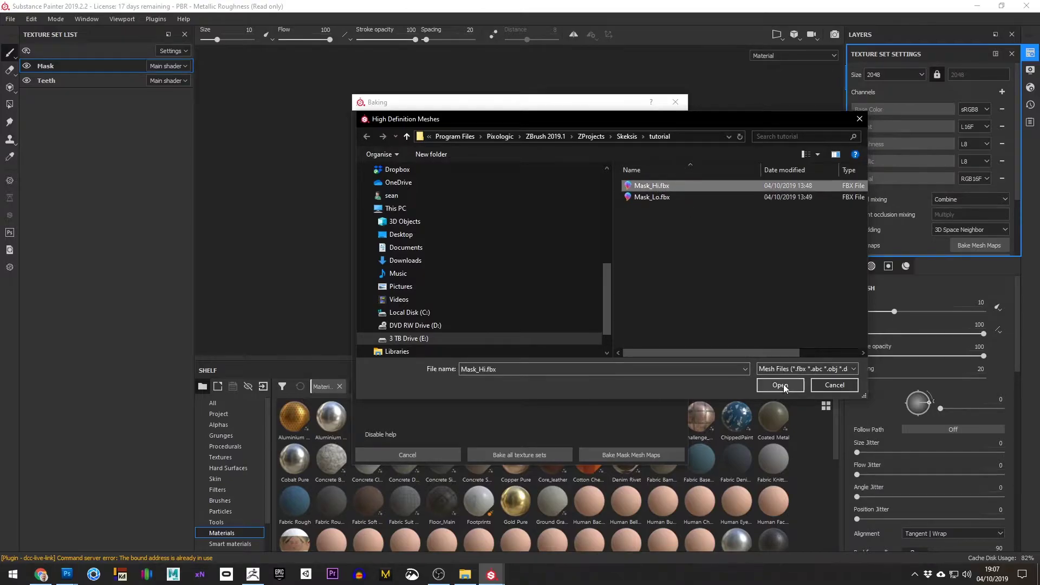
pyautogui.moveTo(704, 112); pyautogui.dragTo(638, 195)
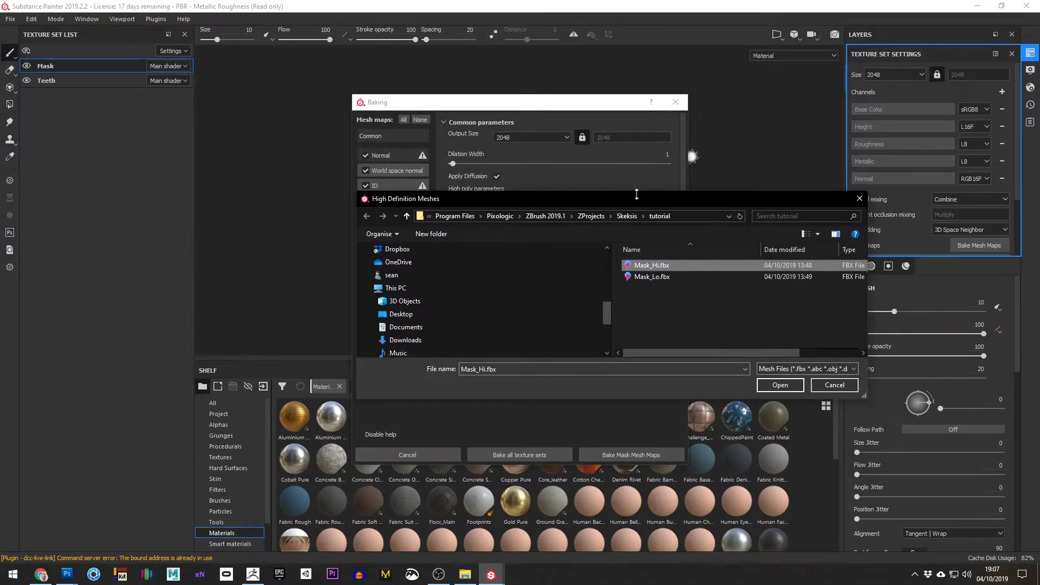
pyautogui.click(780, 385)
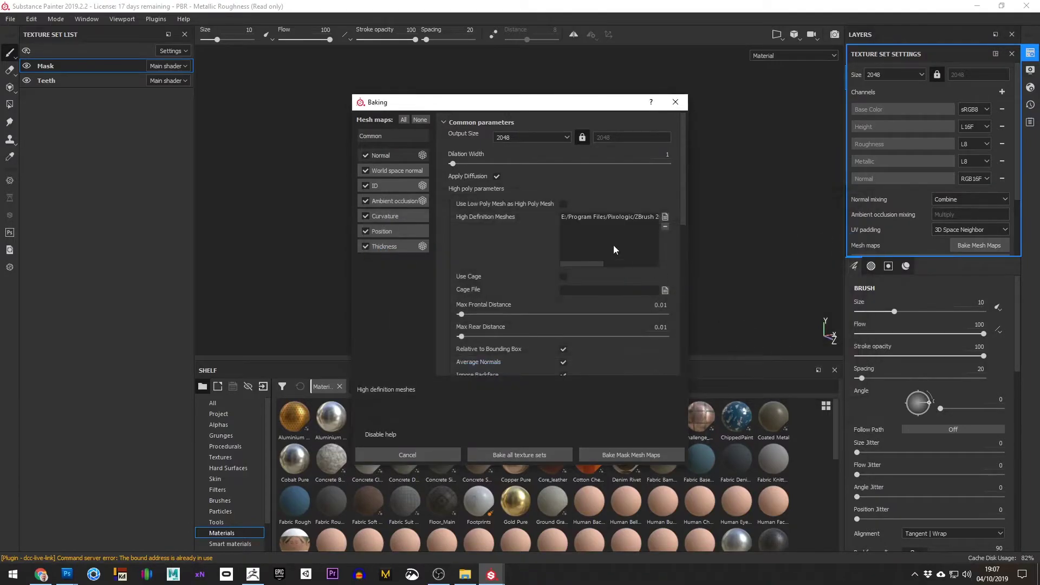
pyautogui.click(620, 215)
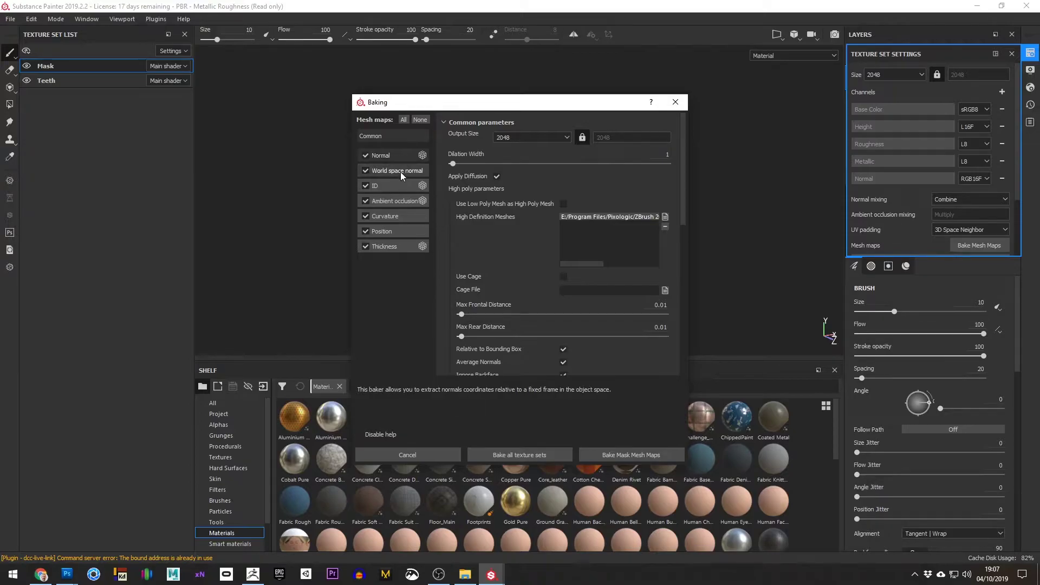
# Step: Bake mesh maps for all texture sets, dismiss the bake report, and inspect the skull
pyautogui.click(525, 454)
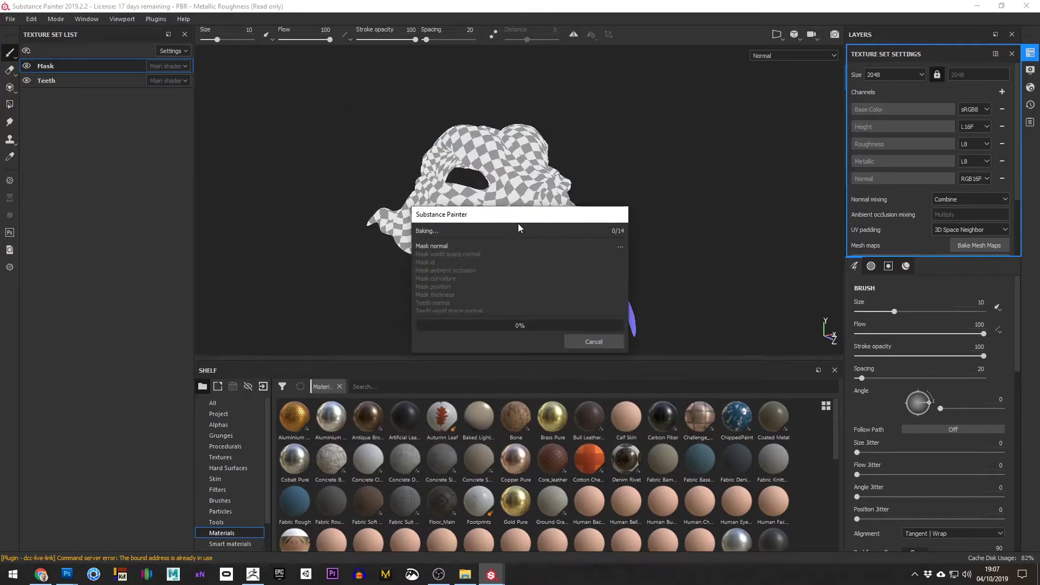
pyautogui.moveTo(518, 226); pyautogui.dragTo(262, 292)
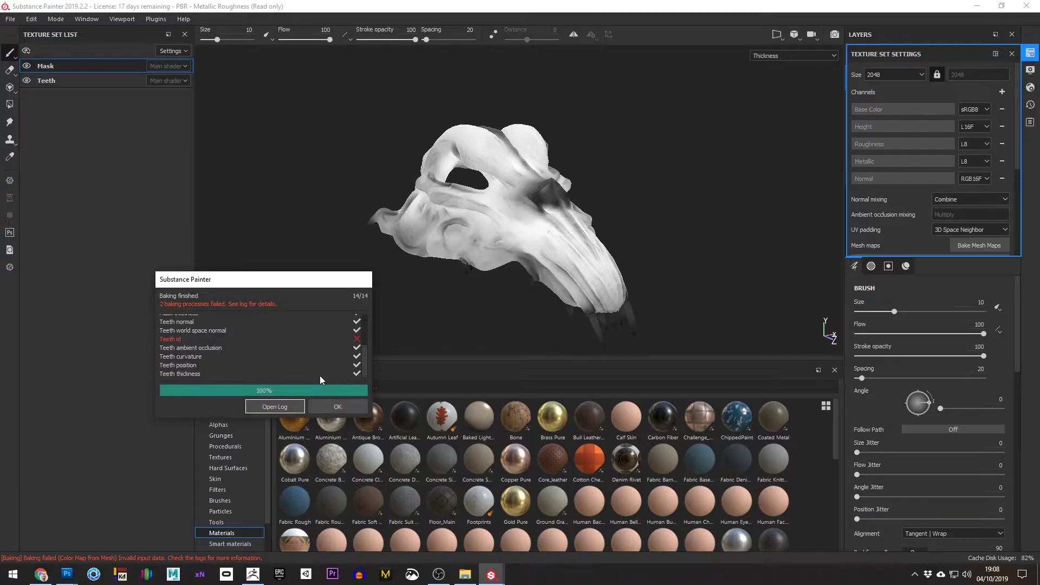
pyautogui.click(341, 406)
pyautogui.keyDown('alt'); pyautogui.moveTo(700, 274); pyautogui.dragTo(671, 221); pyautogui.keyUp('alt')
pyautogui.scroll(5, 676, 283)
pyautogui.keyDown('alt'); pyautogui.moveTo(671, 220); pyautogui.dragTo(612, 222, button='middle'); pyautogui.keyUp('alt')
pyautogui.keyDown('alt'); pyautogui.moveTo(612, 221); pyautogui.dragTo(667, 237); pyautogui.keyUp('alt')
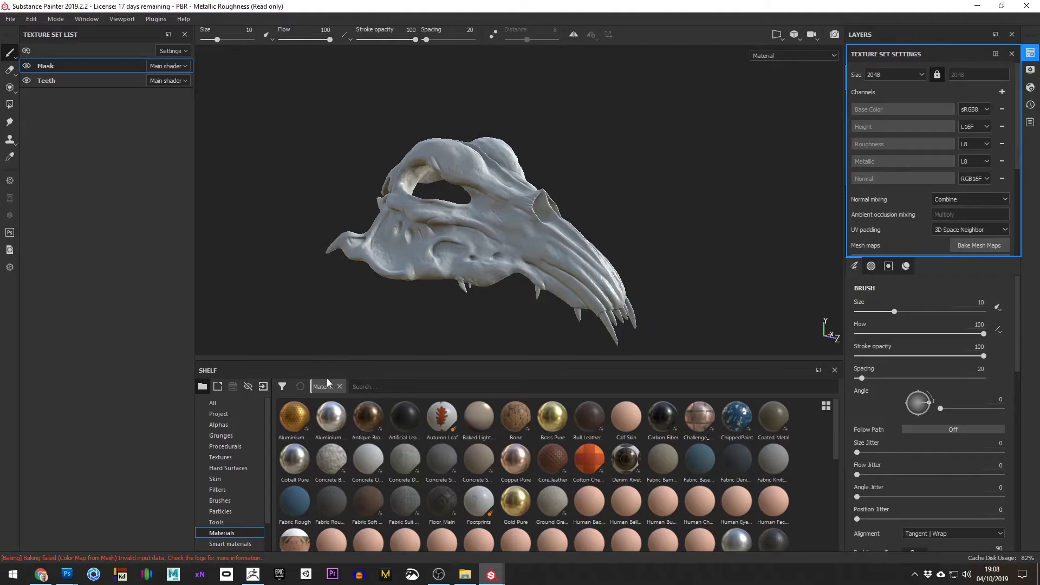
# Step: Search the shelf for 'bone' and apply Bone Stylized to the skull
pyautogui.click(380, 384)
pyautogui.write('bone')
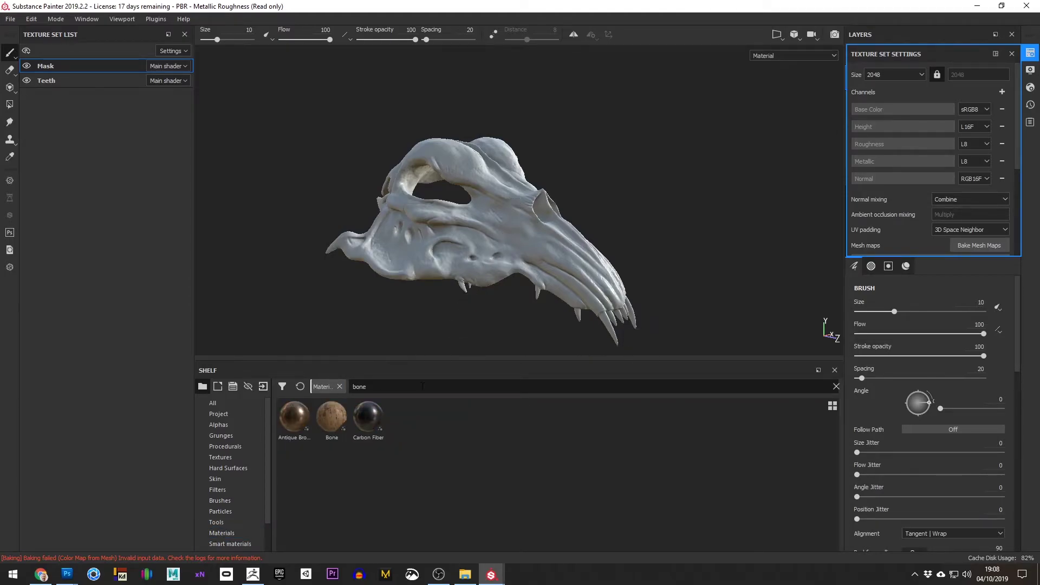
pyautogui.click(213, 403)
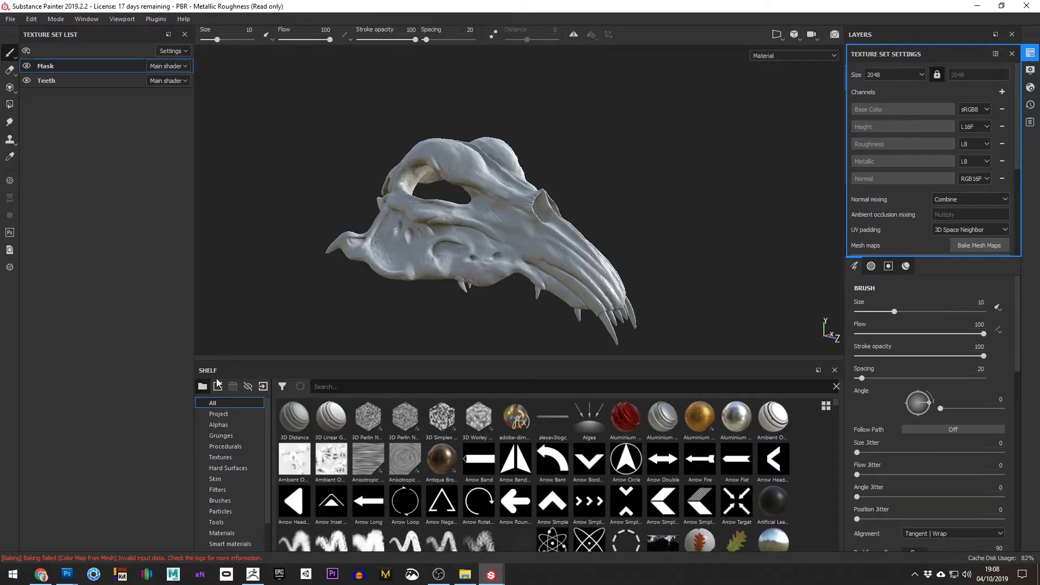
pyautogui.write('bone')
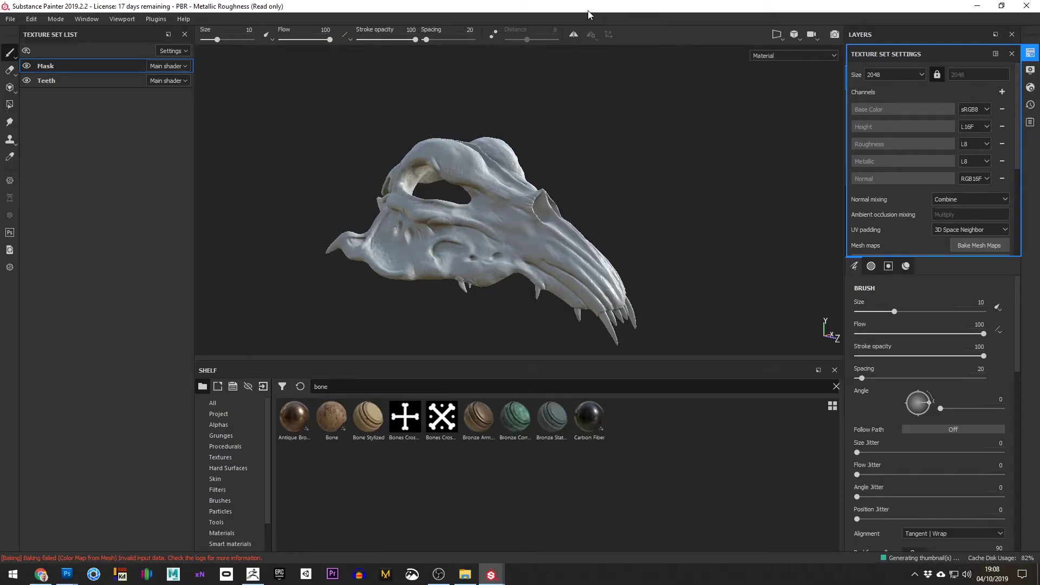
pyautogui.click(372, 419)
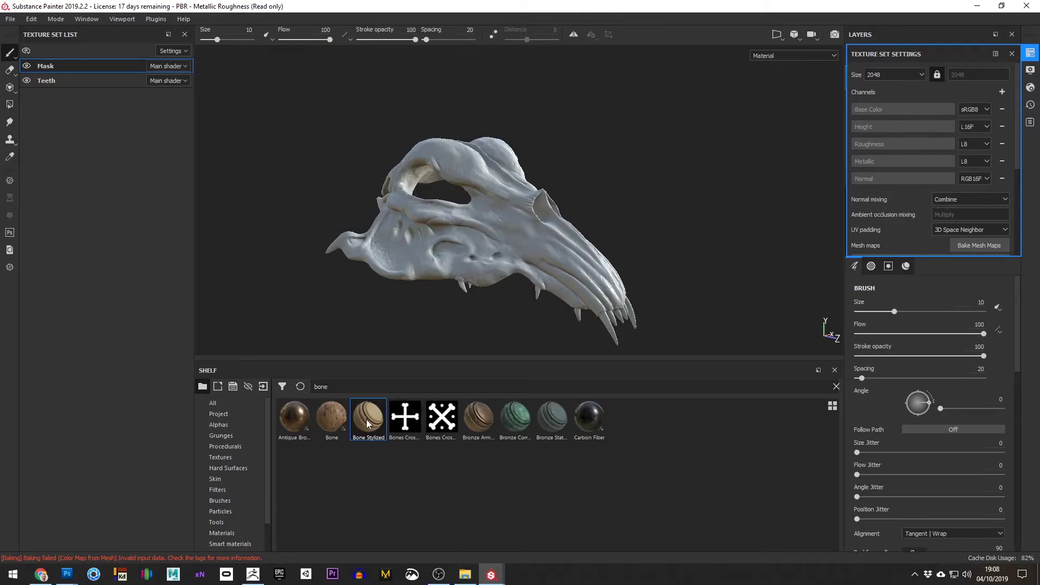
pyautogui.moveTo(368, 422); pyautogui.dragTo(542, 268)
# Step: Search the shelf for 'teeth', apply Creature Teeth to the teeth, and view them closely
pyautogui.moveTo(353, 389); pyautogui.dragTo(295, 390)
pyautogui.write('teeth')
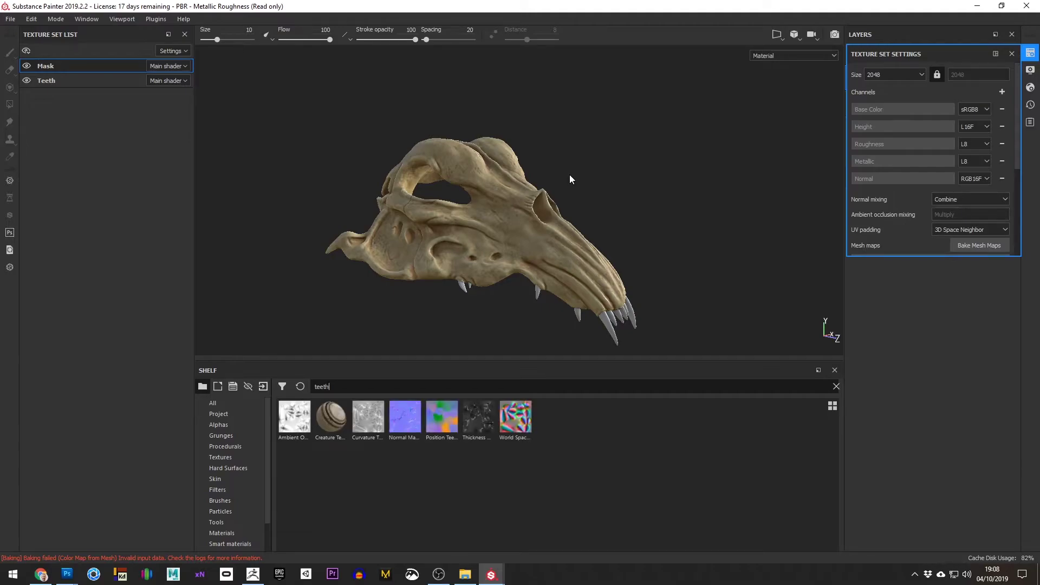
pyautogui.moveTo(330, 417); pyautogui.dragTo(615, 337)
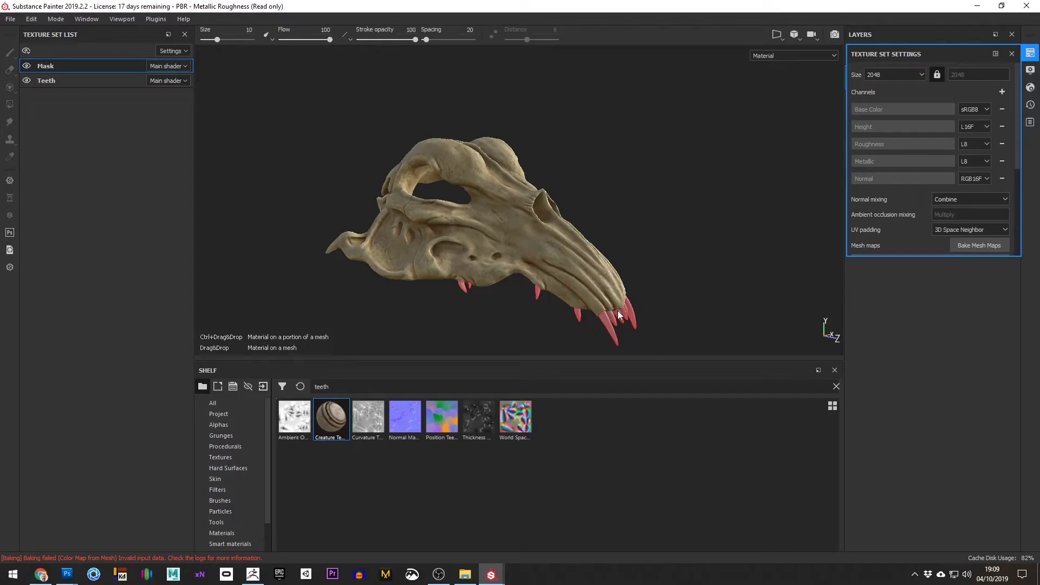
pyautogui.moveTo(610, 326); pyautogui.dragTo(610, 328)
pyautogui.keyDown('alt'); pyautogui.moveTo(610, 328); pyautogui.dragTo(752, 339, button='right'); pyautogui.keyUp('alt')
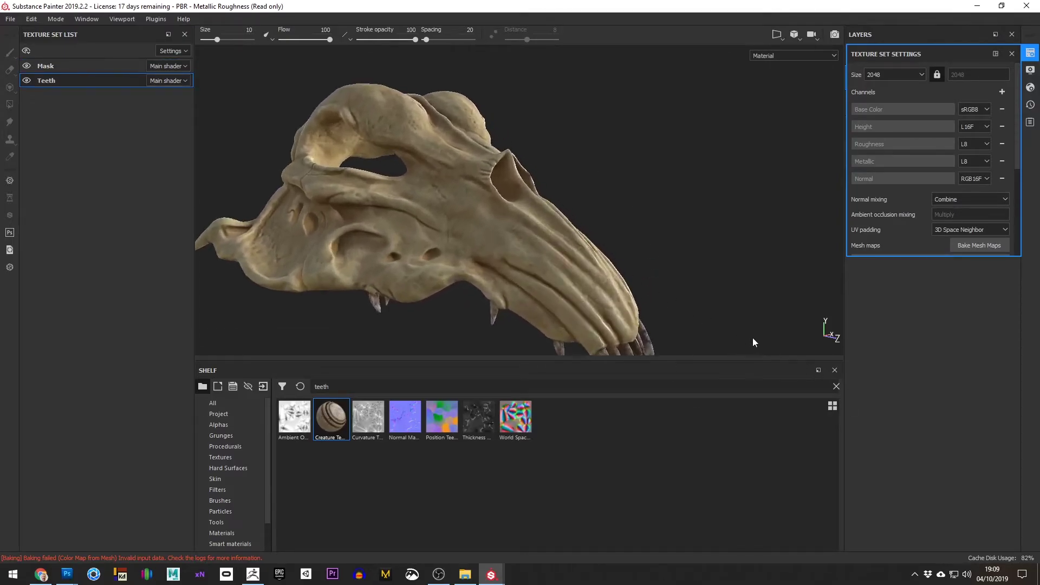
pyautogui.keyDown('alt'); pyautogui.moveTo(753, 339); pyautogui.dragTo(675, 240); pyautogui.keyUp('alt')
pyautogui.keyDown('alt'); pyautogui.moveTo(676, 240); pyautogui.dragTo(789, 346, button='right'); pyautogui.keyUp('alt')
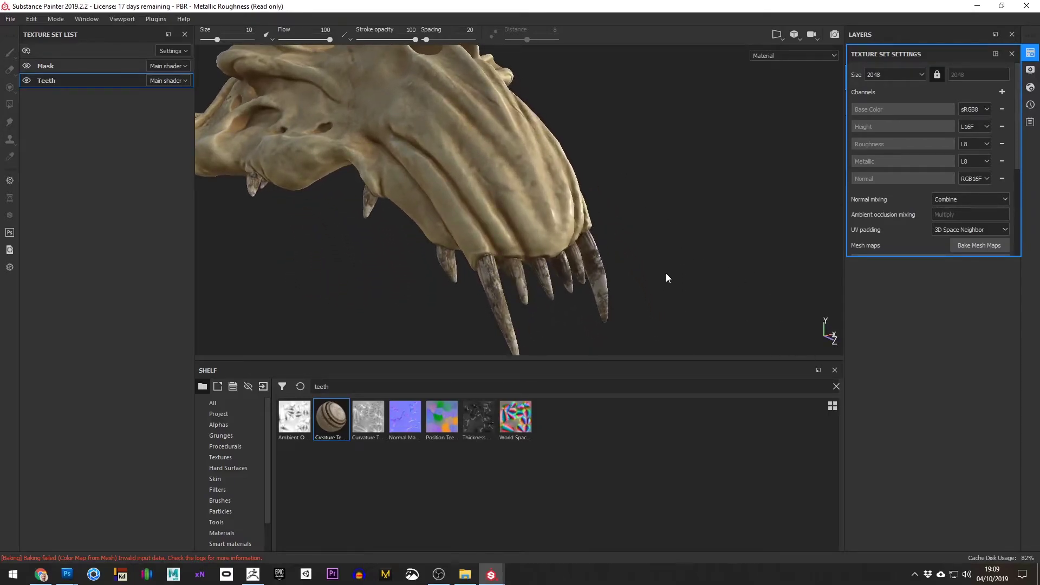
pyautogui.keyDown('alt'); pyautogui.moveTo(665, 273); pyautogui.dragTo(713, 267); pyautogui.keyUp('alt')
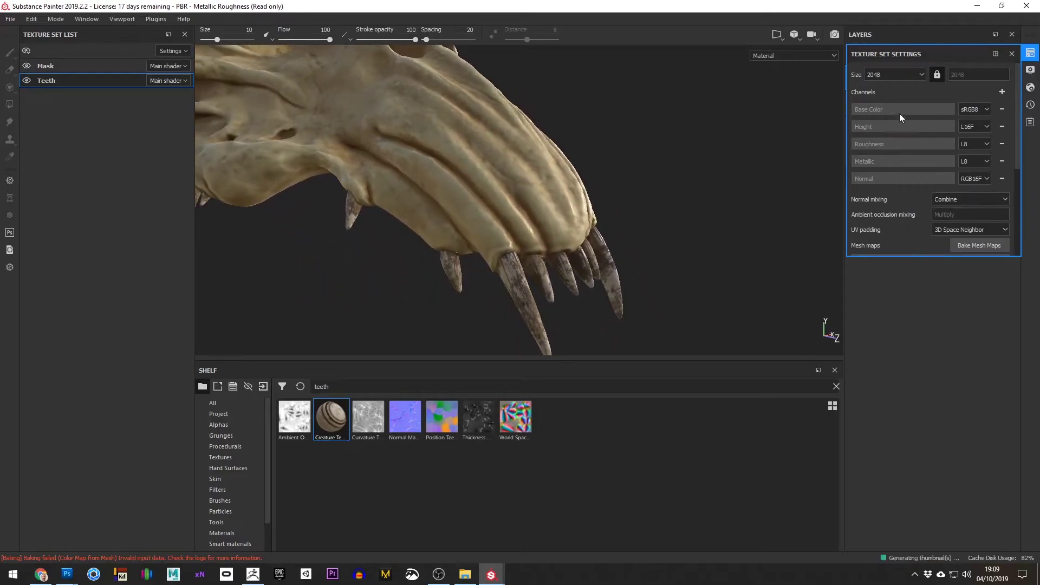
# Step: In the Creature Teeth Dirt and Damage mask, set Dirt grunge to 0.2 and edge masking to 0.41
pyautogui.click(1012, 54)
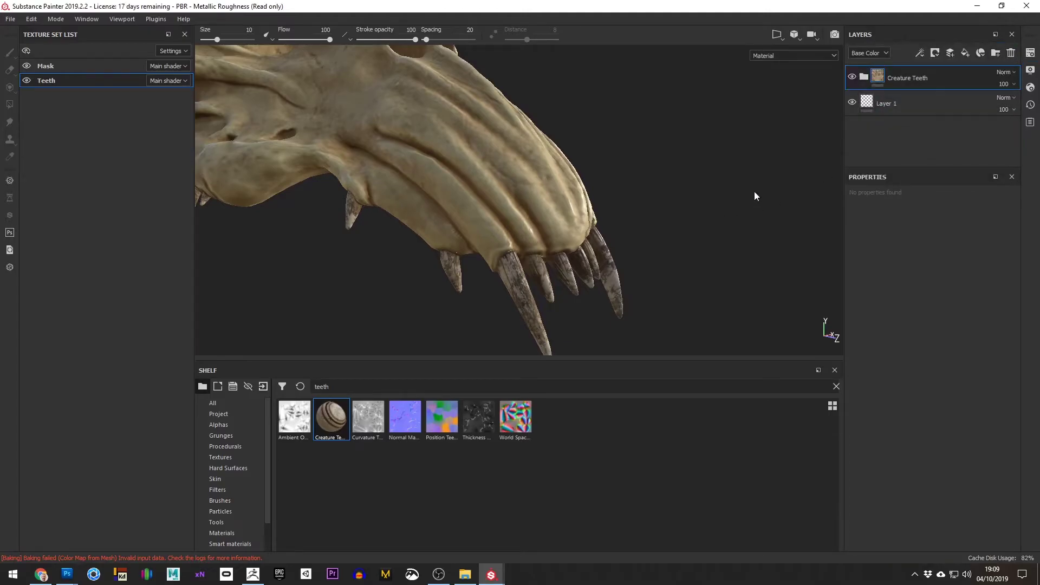
pyautogui.click(601, 270)
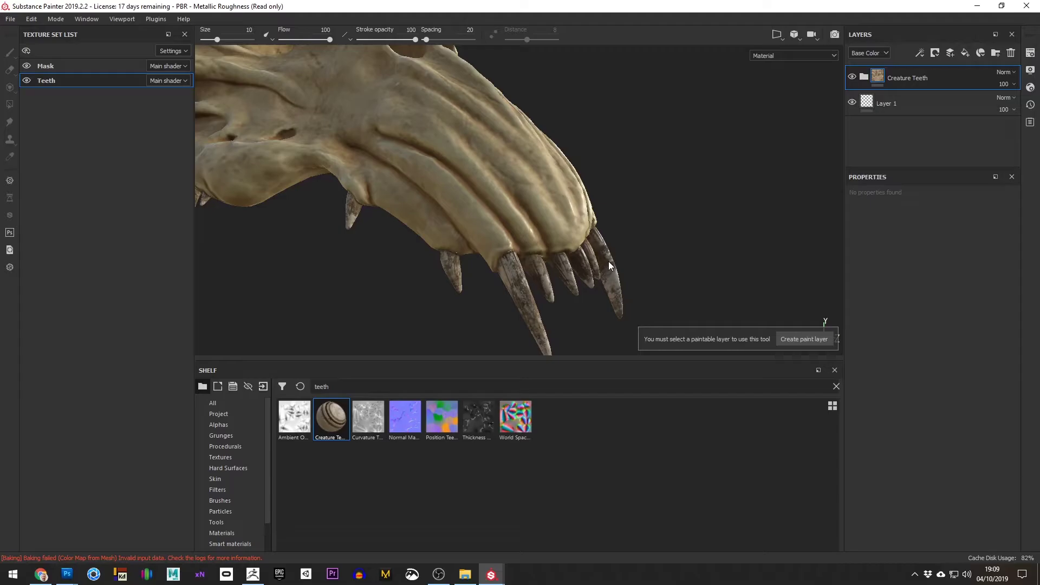
pyautogui.click(864, 77)
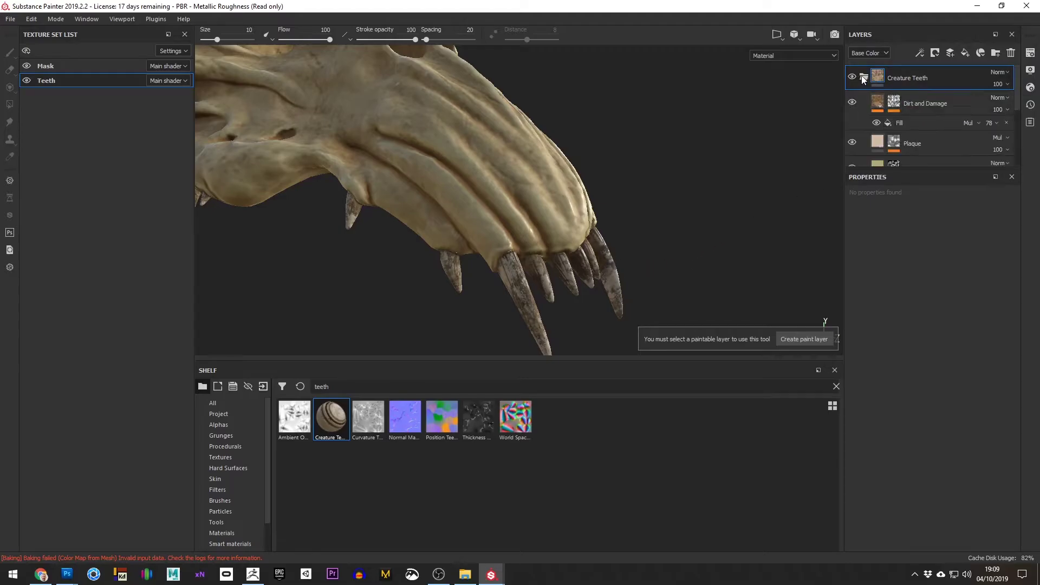
pyautogui.click(896, 109)
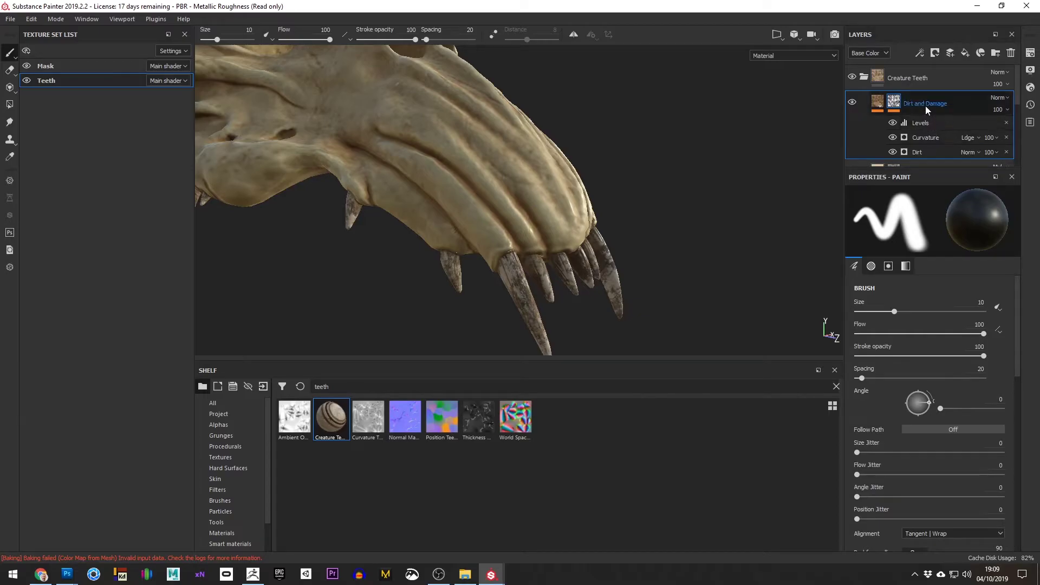
pyautogui.click(921, 123)
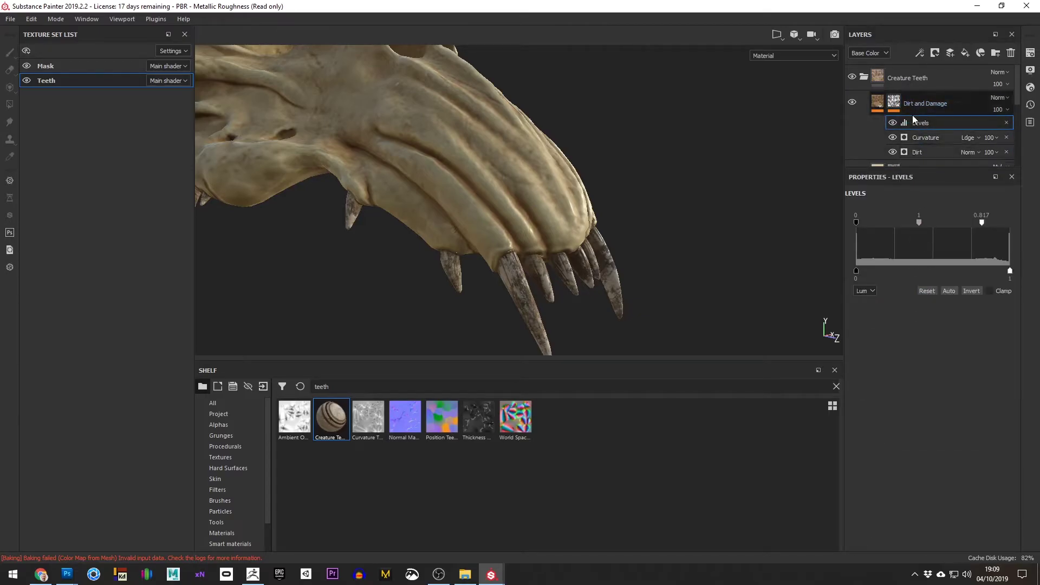
pyautogui.click(915, 152)
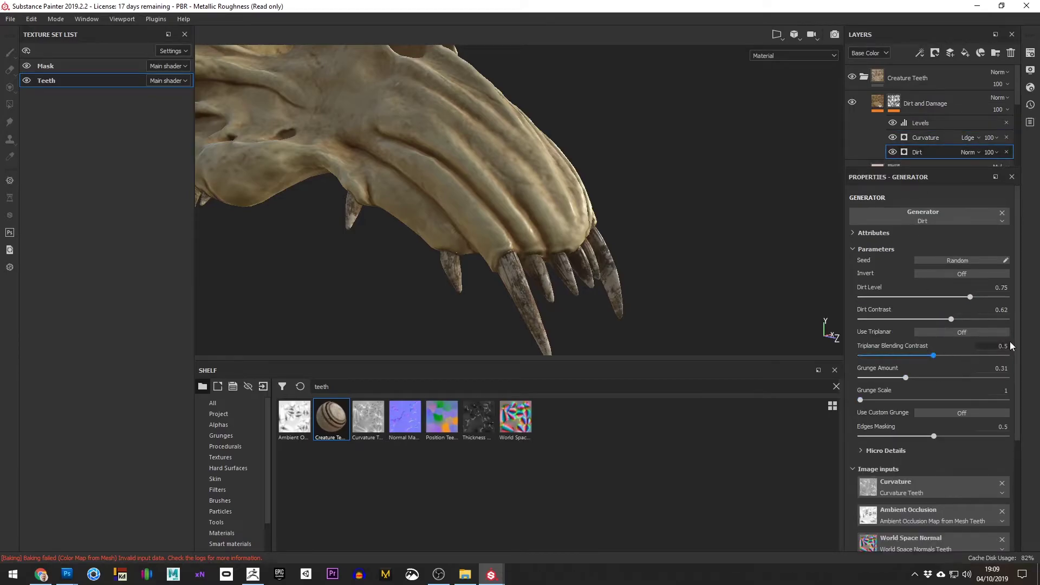
pyautogui.scroll(-3, 1018, 374)
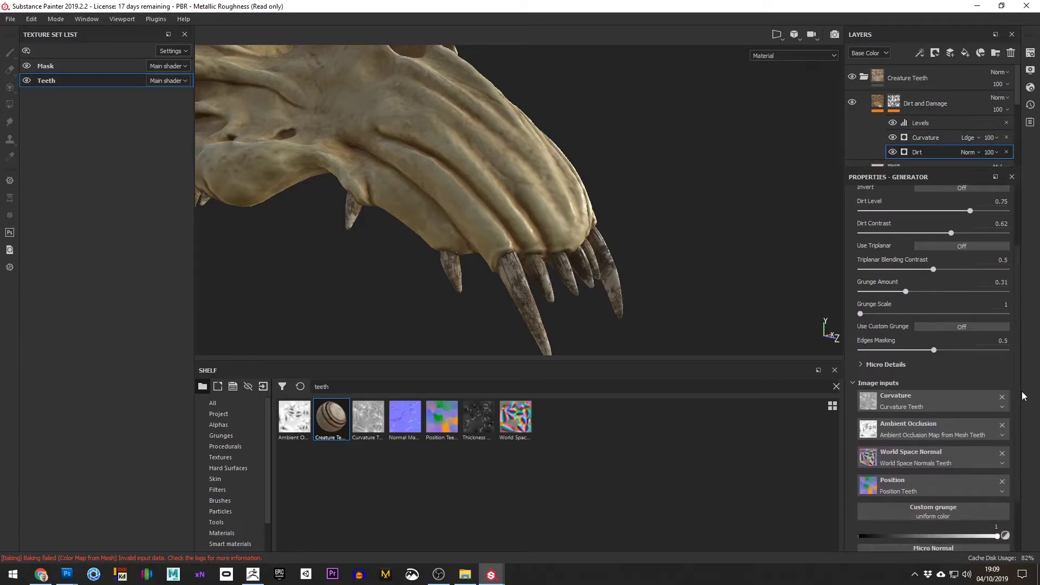
pyautogui.moveTo(906, 290); pyautogui.dragTo(920, 270)
pyautogui.moveTo(934, 355)
pyautogui.mouseDown()
pyautogui.moveTo(889, 349)
pyautogui.moveTo(979, 350)
pyautogui.moveTo(910, 349)
pyautogui.moveTo(920, 349)
pyautogui.mouseUp()
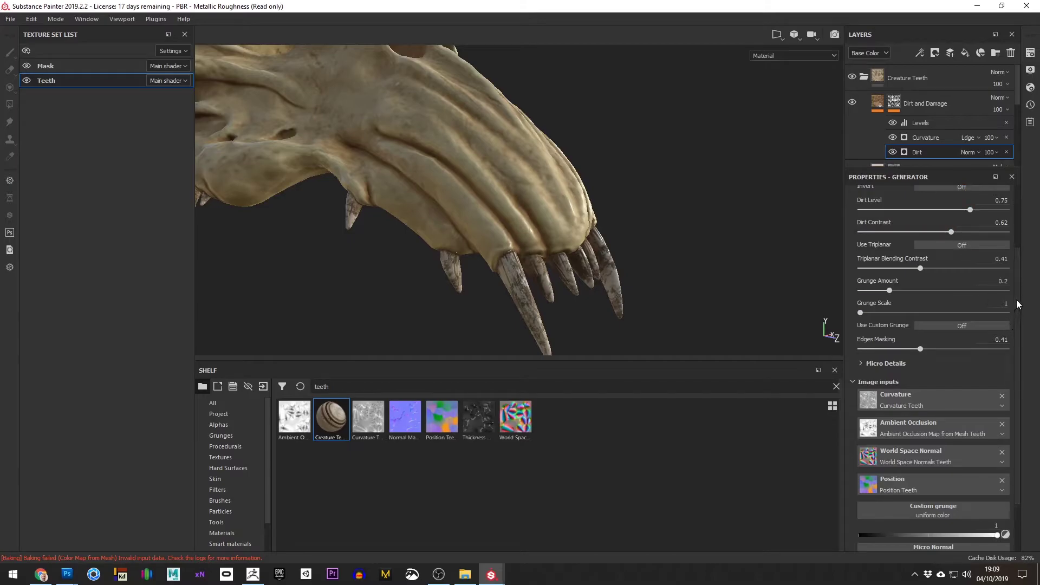
# Step: In the Curvature generator, lower global balance to 0.17 and grunge contrast to 0.49
pyautogui.scroll(2, 1026, 287)
pyautogui.scroll(2, 955, 238)
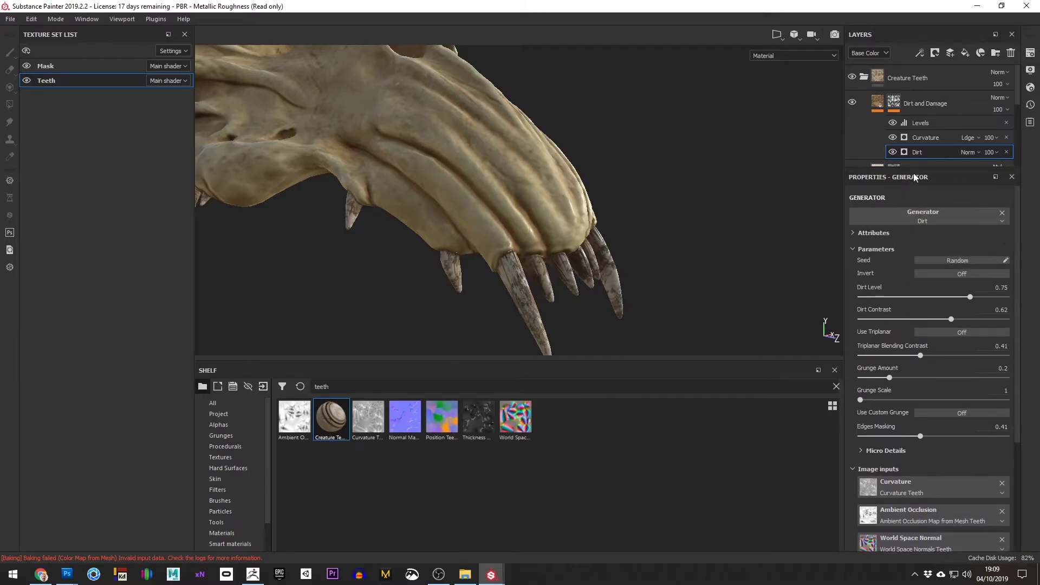
pyautogui.click(920, 139)
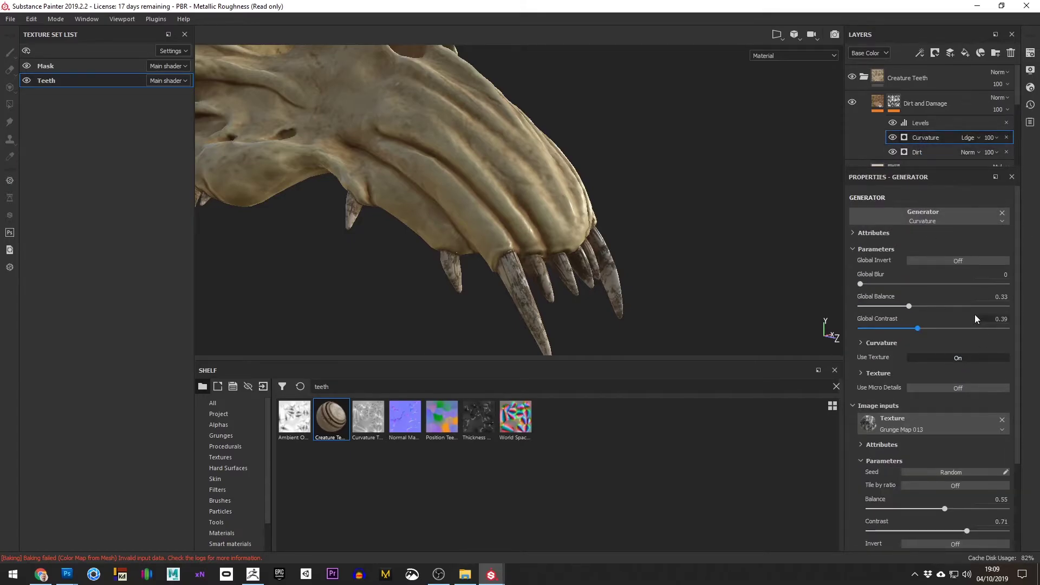
pyautogui.moveTo(909, 306)
pyautogui.mouseDown()
pyautogui.moveTo(883, 307)
pyautogui.moveTo(939, 327)
pyautogui.moveTo(908, 329)
pyautogui.mouseUp()
pyautogui.scroll(-3, 1016, 337)
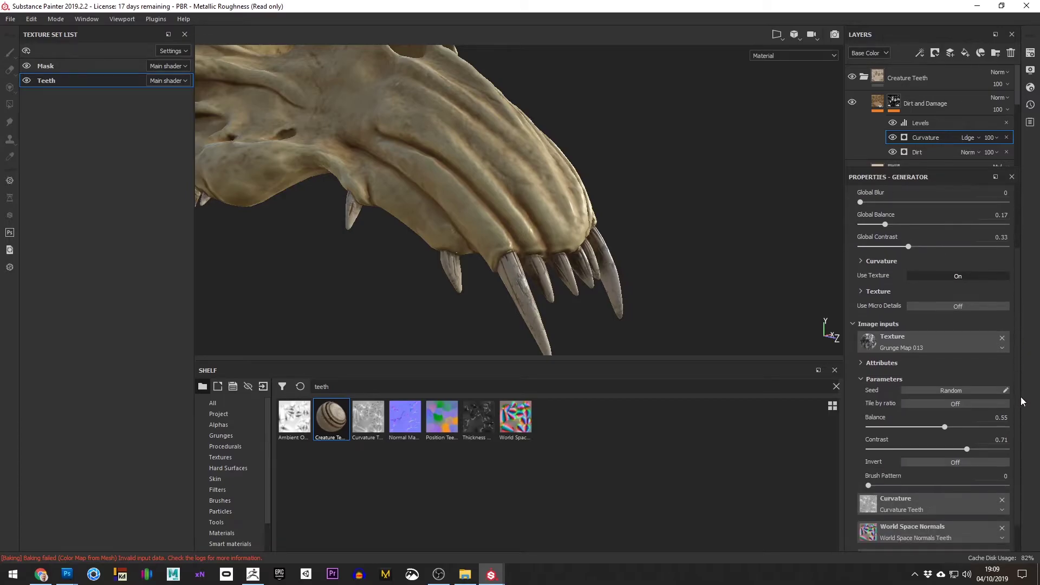
pyautogui.moveTo(968, 447); pyautogui.dragTo(936, 450)
pyautogui.keyDown('alt'); pyautogui.moveTo(640, 228); pyautogui.dragTo(600, 199); pyautogui.keyUp('alt')
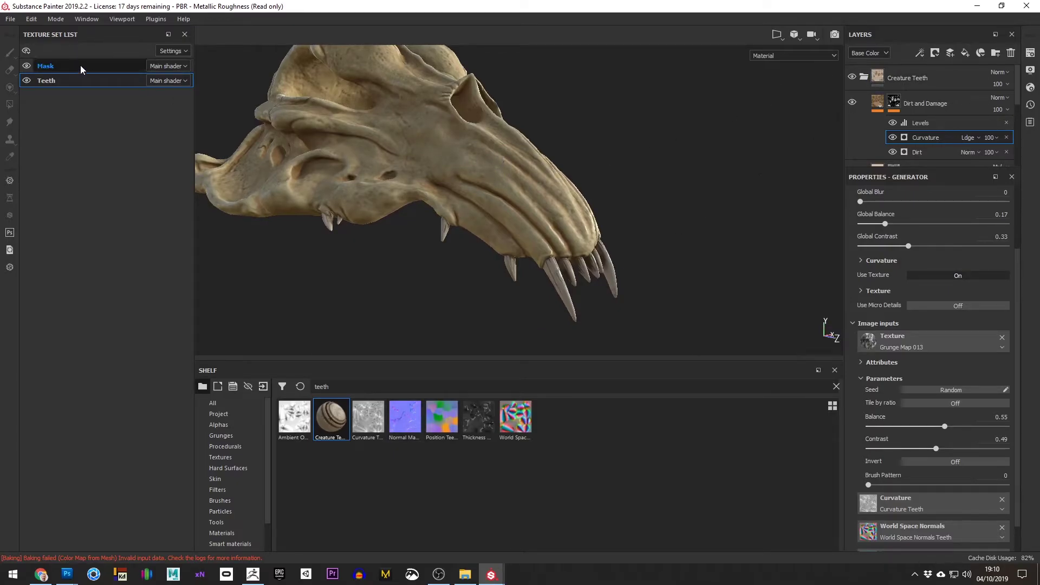
# Step: Switch to the Mask texture set and select the Dirt generator in the Dirt layer's mask
pyautogui.click(109, 68)
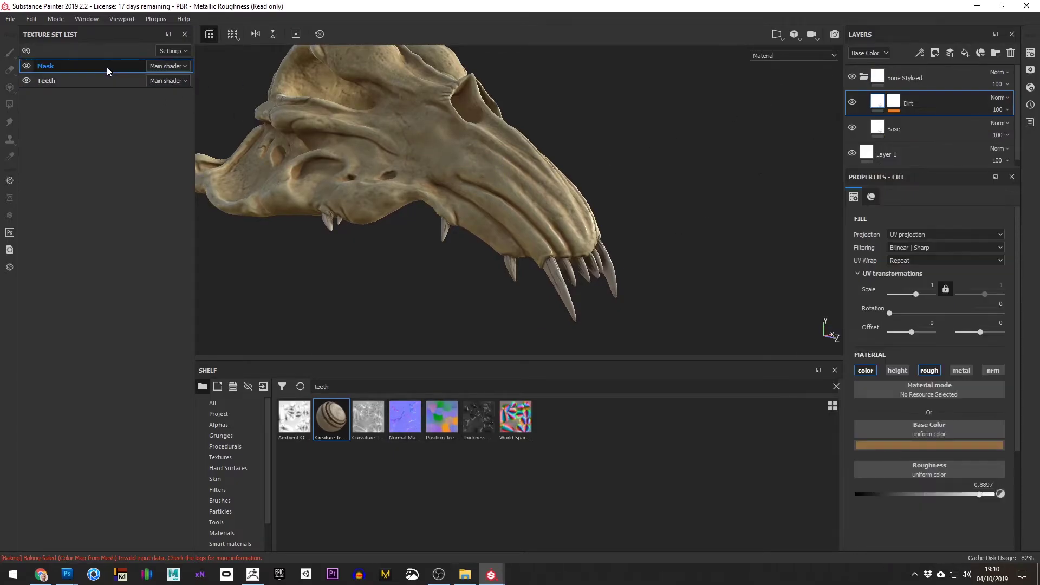
pyautogui.click(895, 102)
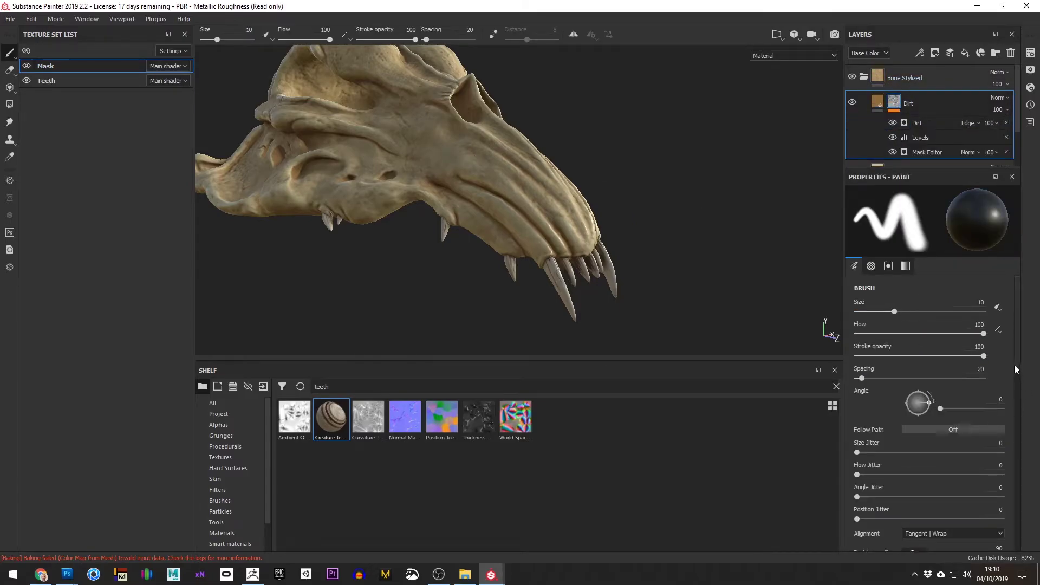
pyautogui.scroll(-5, 1015, 404)
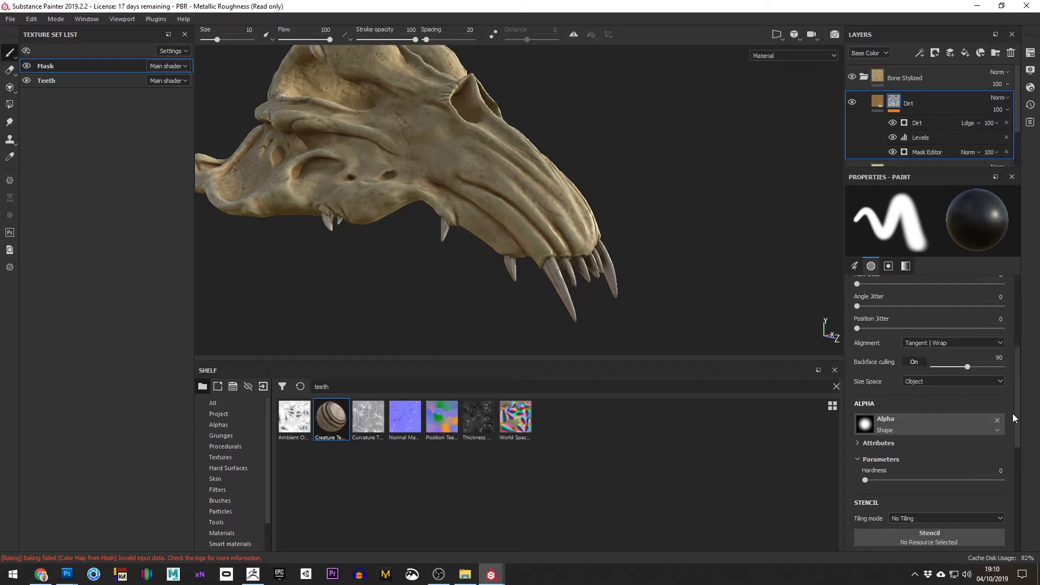
pyautogui.scroll(-2, 1023, 470)
pyautogui.scroll(5, 1023, 469)
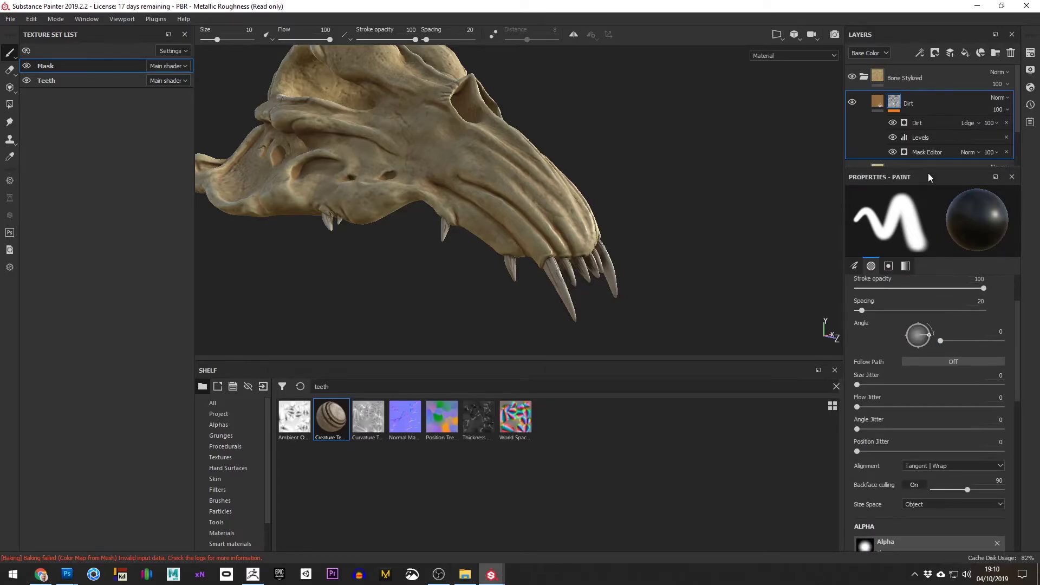
pyautogui.click(923, 123)
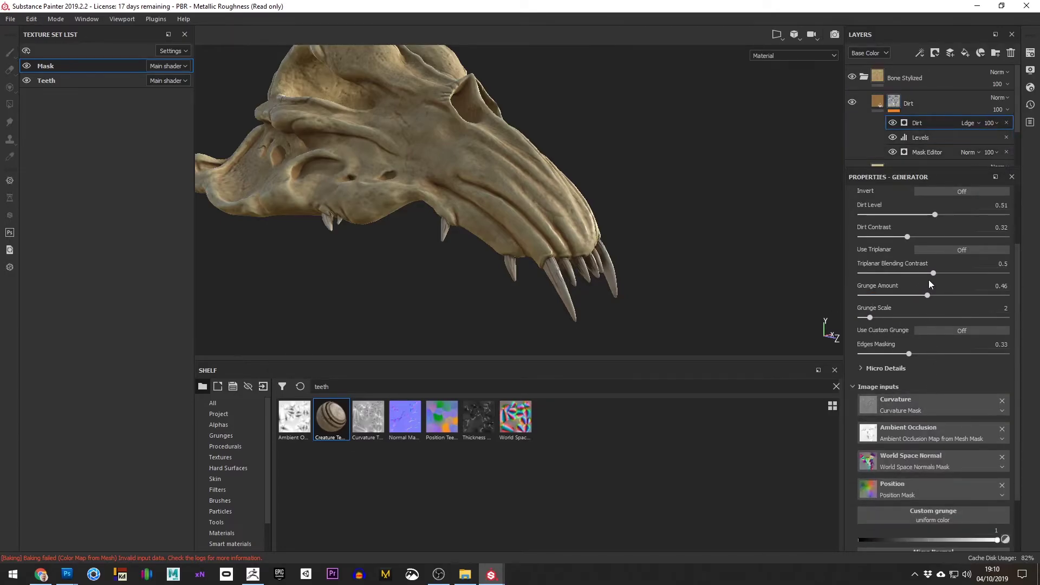
# Step: Set grunge amount 0.58, grunge scale 1, and dirt level and contrast 0.52
pyautogui.moveTo(928, 295)
pyautogui.mouseDown()
pyautogui.moveTo(913, 297)
pyautogui.moveTo(941, 296)
pyautogui.mouseUp()
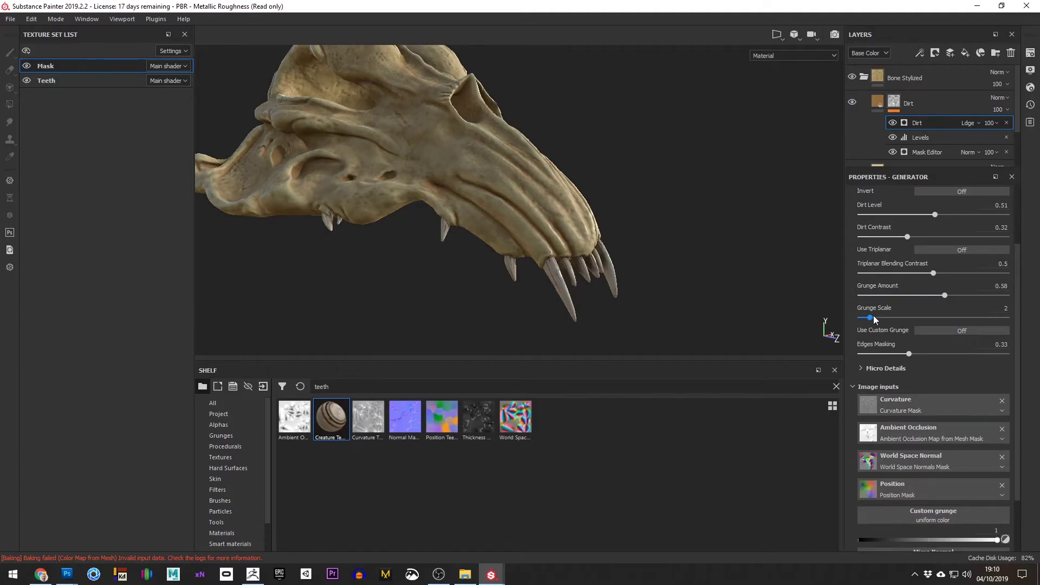
pyautogui.moveTo(870, 317)
pyautogui.mouseDown()
pyautogui.moveTo(883, 319)
pyautogui.moveTo(867, 318)
pyautogui.mouseUp()
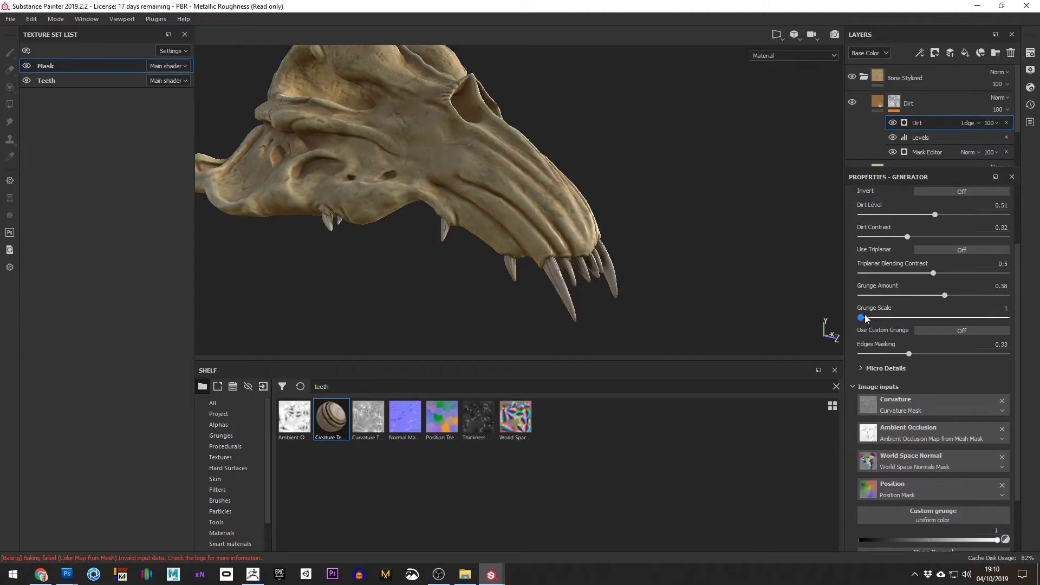
pyautogui.keyDown('alt'); pyautogui.moveTo(687, 267); pyautogui.dragTo(716, 310); pyautogui.keyUp('alt')
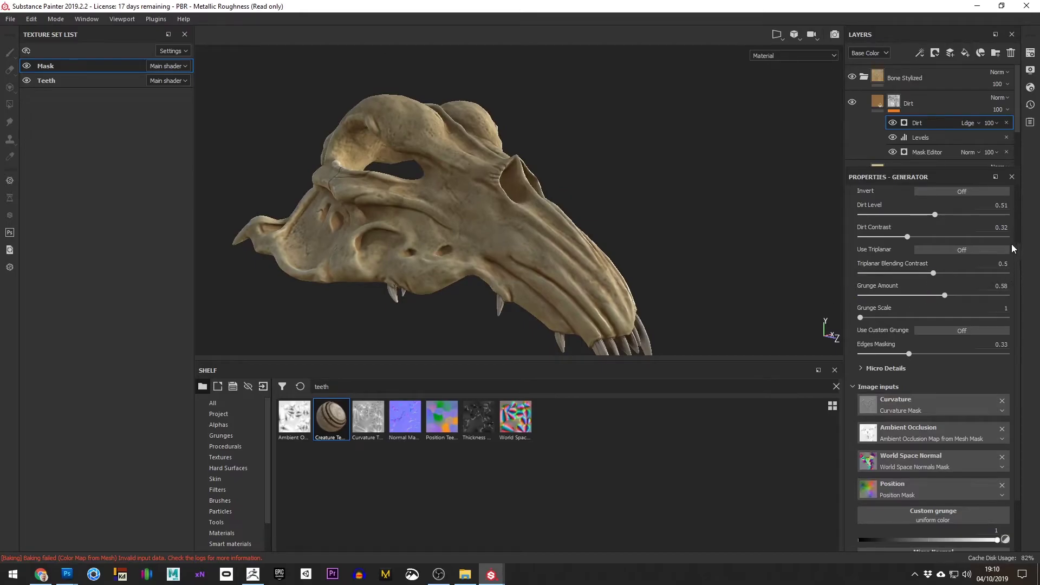
pyautogui.moveTo(935, 215)
pyautogui.mouseDown()
pyautogui.moveTo(947, 215)
pyautogui.moveTo(928, 237)
pyautogui.moveTo(889, 237)
pyautogui.moveTo(944, 237)
pyautogui.moveTo(939, 215)
pyautogui.mouseUp()
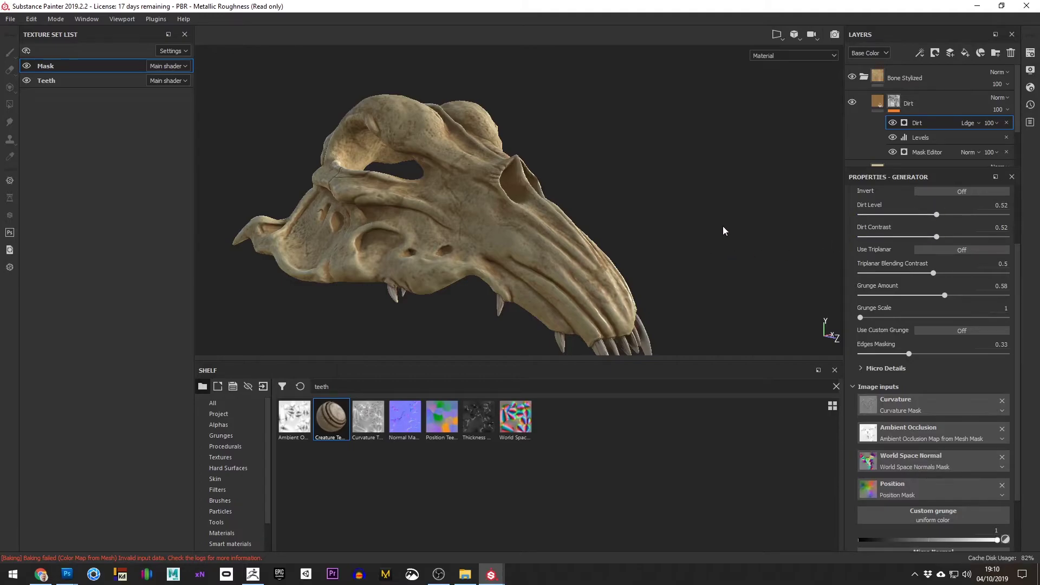
pyautogui.keyDown('alt'); pyautogui.moveTo(722, 232); pyautogui.dragTo(785, 109); pyautogui.keyUp('alt')
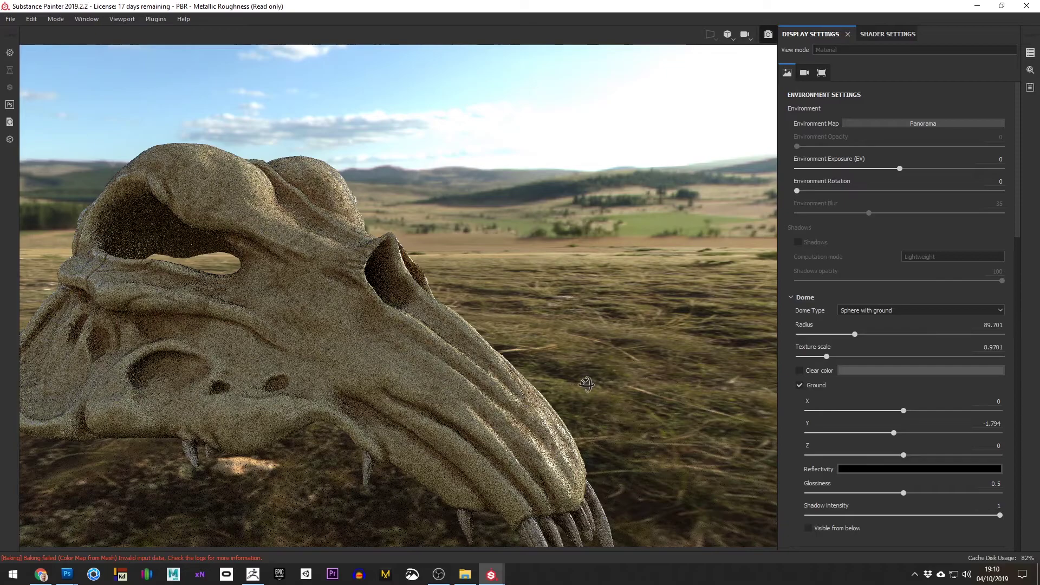
# Step: Switch the environment map to Corsica Beach and rotate it to about 53
pyautogui.keyDown('alt'); pyautogui.moveTo(586, 384); pyautogui.dragTo(652, 343); pyautogui.keyUp('alt')
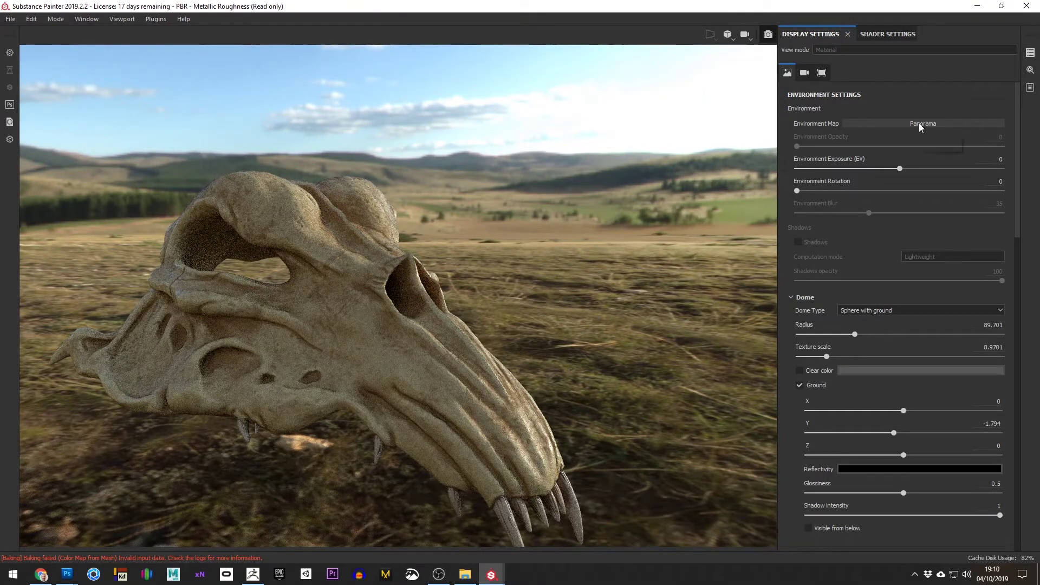
pyautogui.click(919, 123)
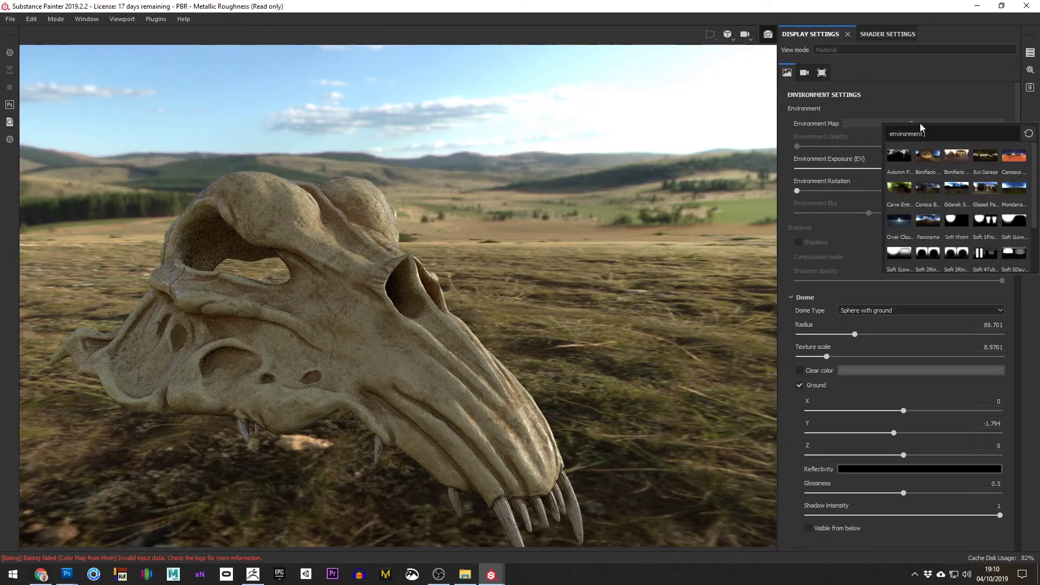
pyautogui.click(934, 187)
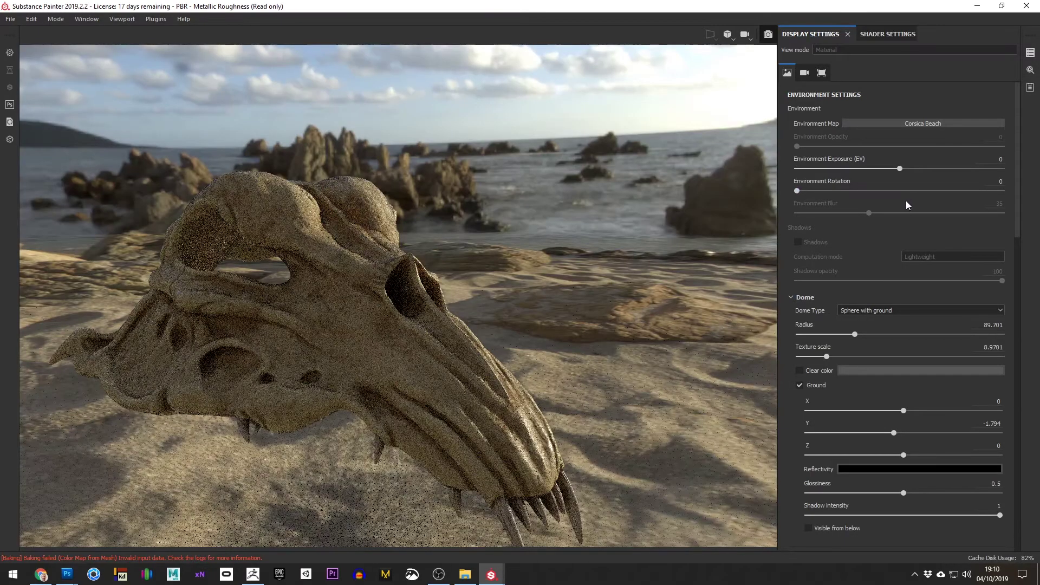
pyautogui.keyDown('alt'); pyautogui.moveTo(622, 339); pyautogui.dragTo(599, 357); pyautogui.keyUp('alt')
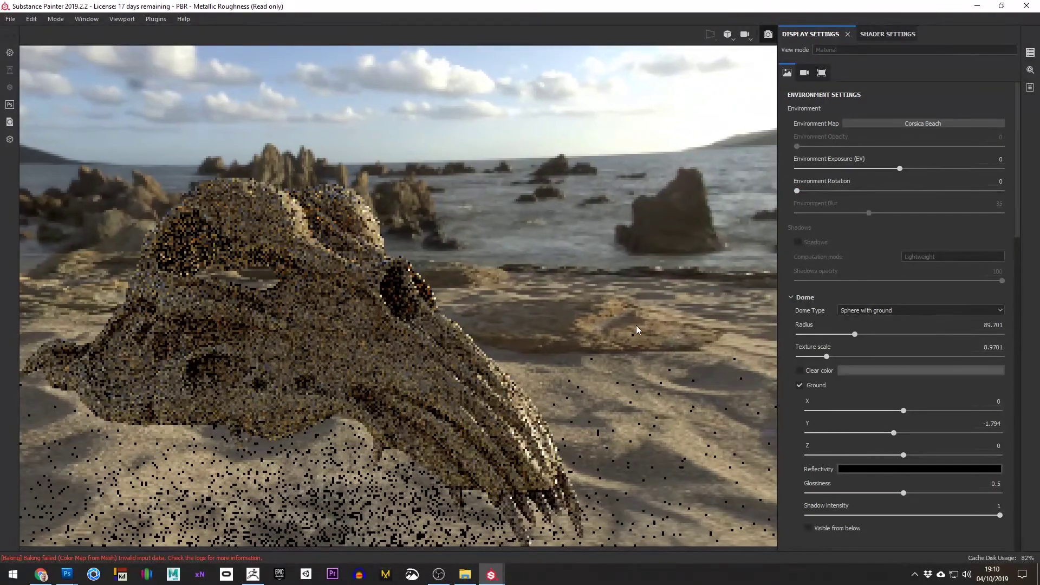
pyautogui.moveTo(804, 191); pyautogui.dragTo(827, 190)
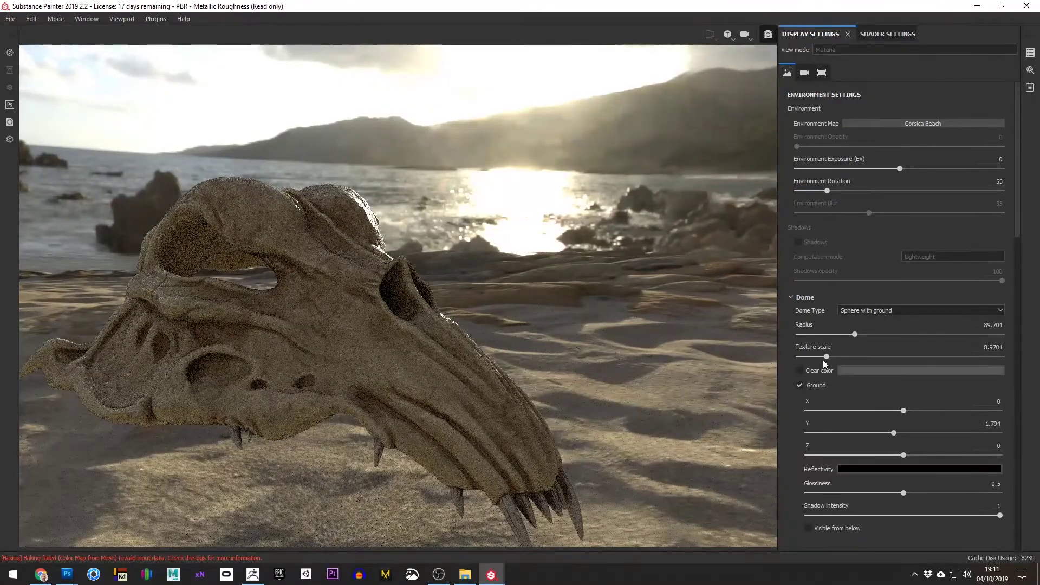
# Step: Enable a black Clear color background, centre the skull, and rotate the environment to 138
pyautogui.click(821, 372)
pyautogui.click(861, 369)
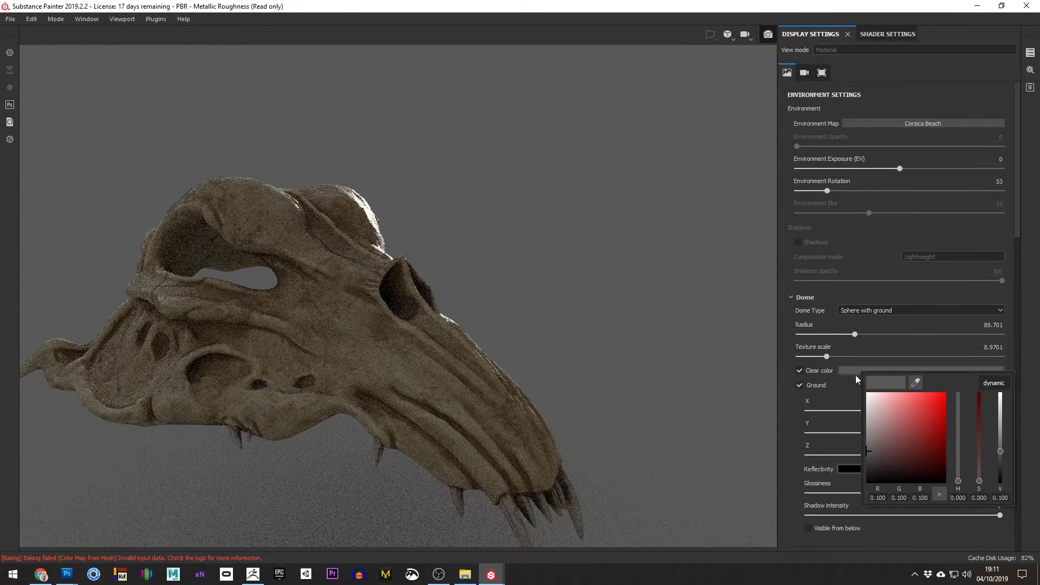
pyautogui.click(896, 451)
pyautogui.moveTo(891, 461); pyautogui.dragTo(850, 503)
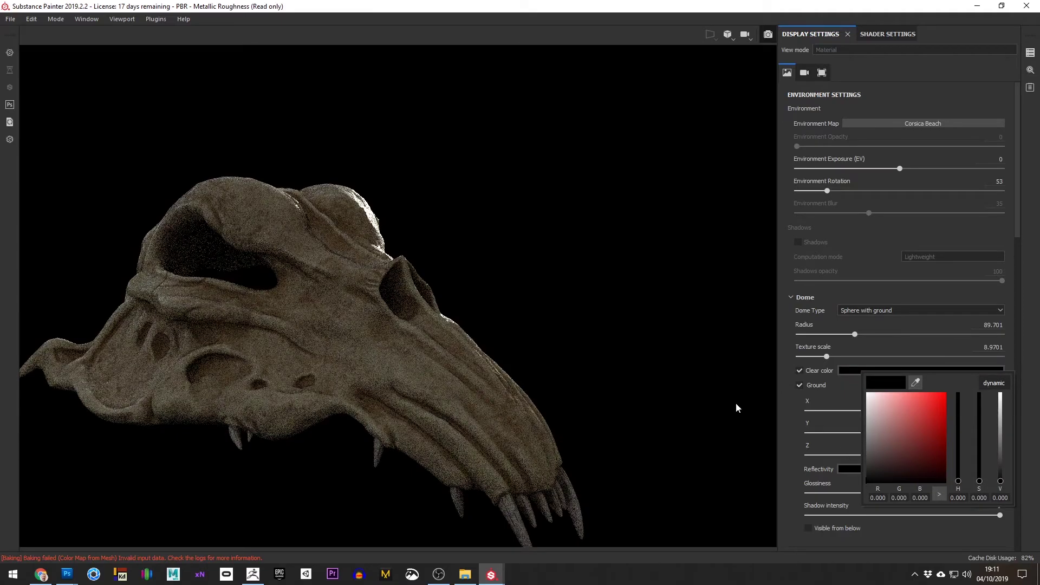
pyautogui.keyDown('alt'); pyautogui.moveTo(590, 222); pyautogui.dragTo(611, 355, button='right'); pyautogui.keyUp('alt')
pyautogui.keyDown('alt'); pyautogui.moveTo(610, 355); pyautogui.dragTo(640, 265, button='middle'); pyautogui.keyUp('alt')
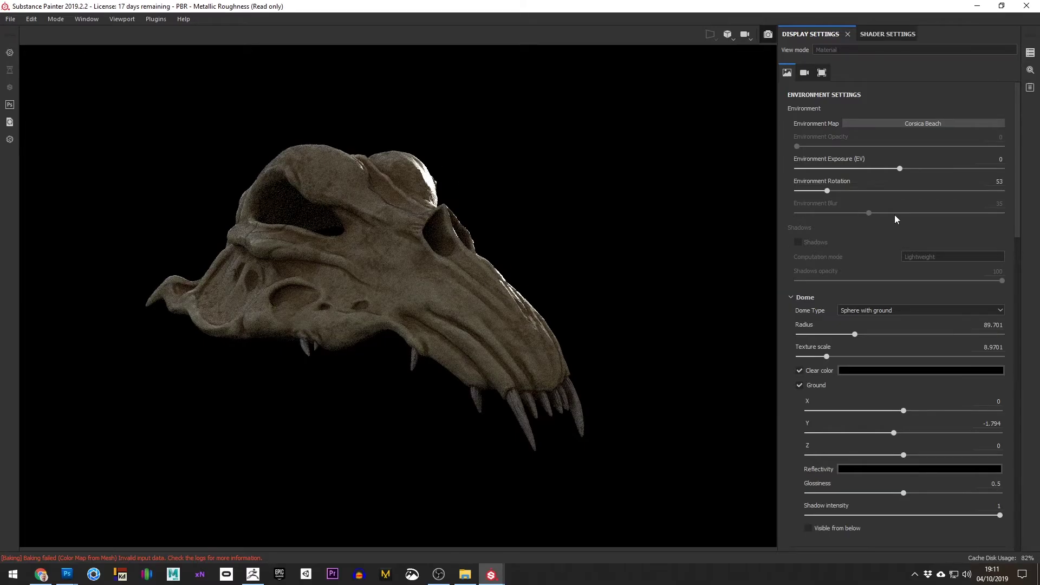
pyautogui.moveTo(830, 189); pyautogui.dragTo(873, 195)
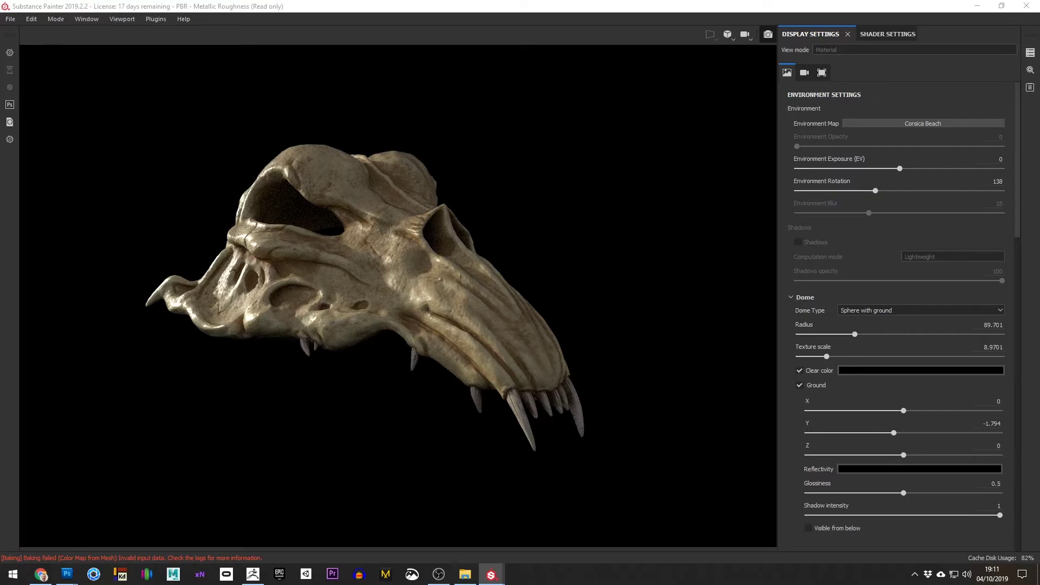
# Step: Light the skull with the Gdansk Shipyard Buildings environment map at rotation 97
pyautogui.click(907, 125)
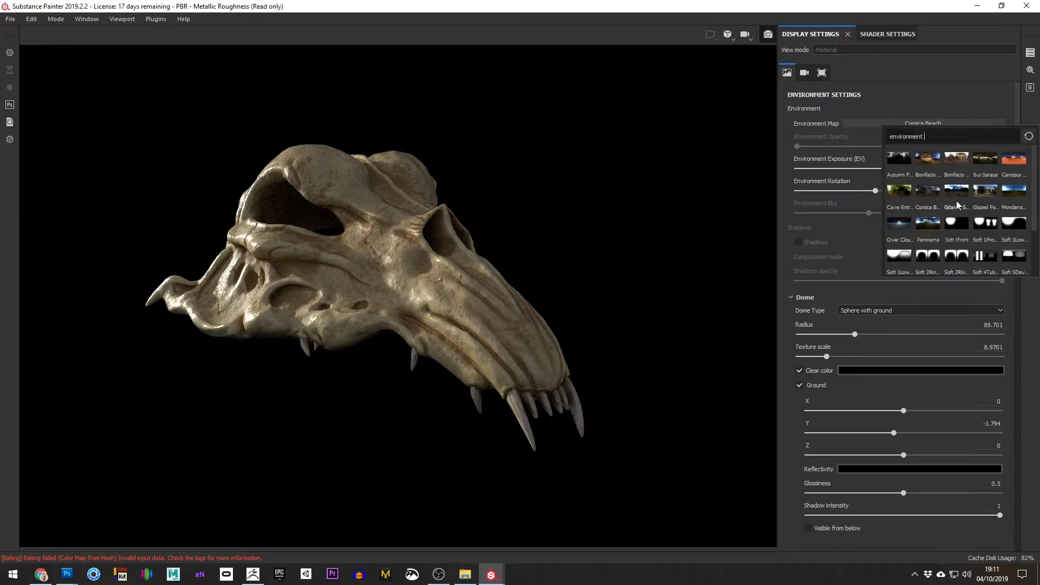
pyautogui.click(954, 199)
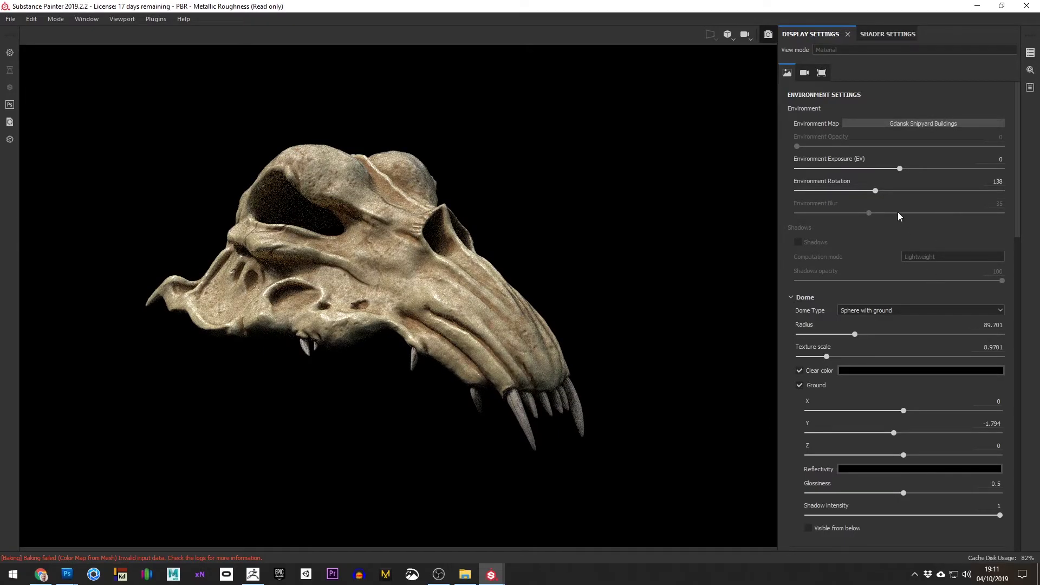
pyautogui.moveTo(875, 191); pyautogui.dragTo(850, 198)
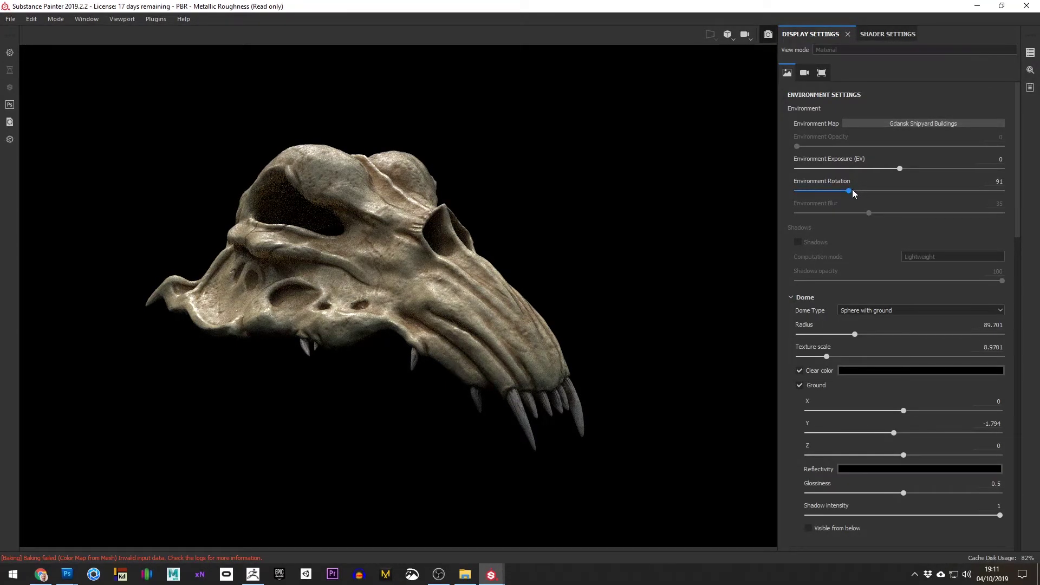
pyautogui.click(852, 192)
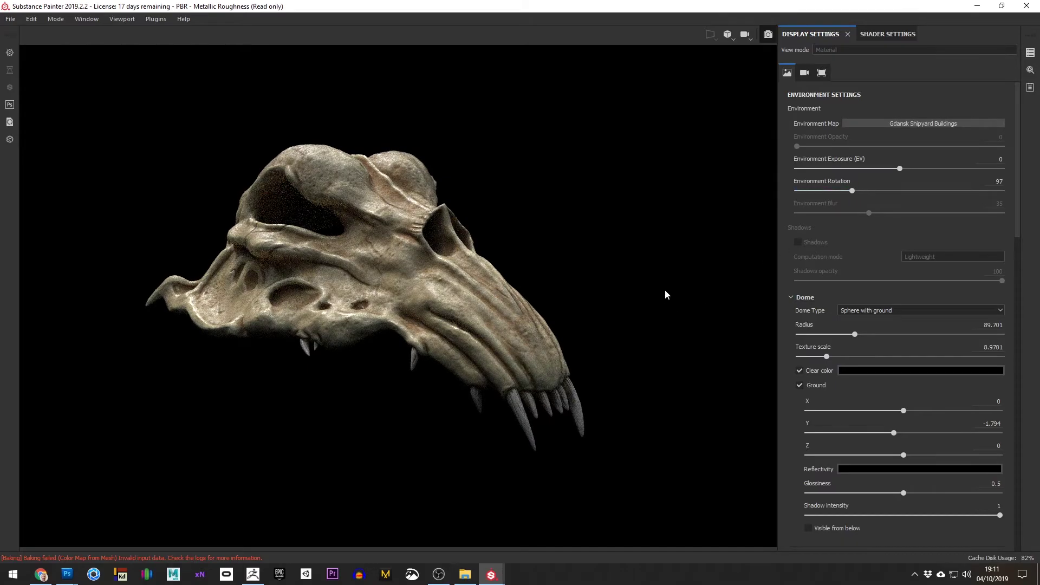
pyautogui.moveTo(665, 290)
pyautogui.keyDown('alt'); pyautogui.mouseDown()
pyautogui.moveTo(652, 279)
pyautogui.moveTo(664, 276)
pyautogui.moveTo(636, 286)
pyautogui.moveTo(665, 288)
pyautogui.mouseUp(); pyautogui.keyUp('alt')
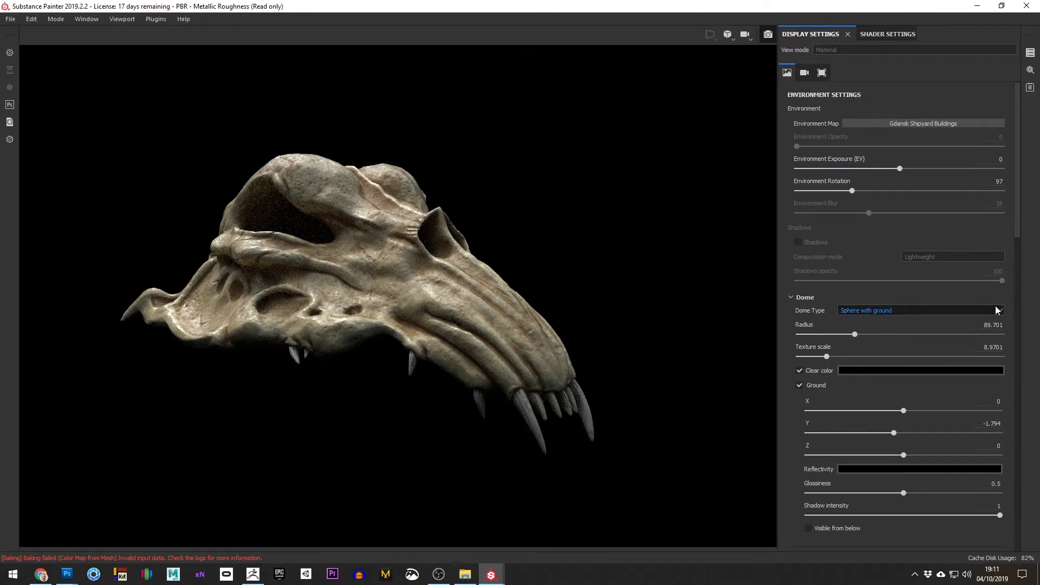
# Step: Set the dome type to Sphere and shrink its radius to 16.649
pyautogui.click(955, 310)
pyautogui.click(867, 326)
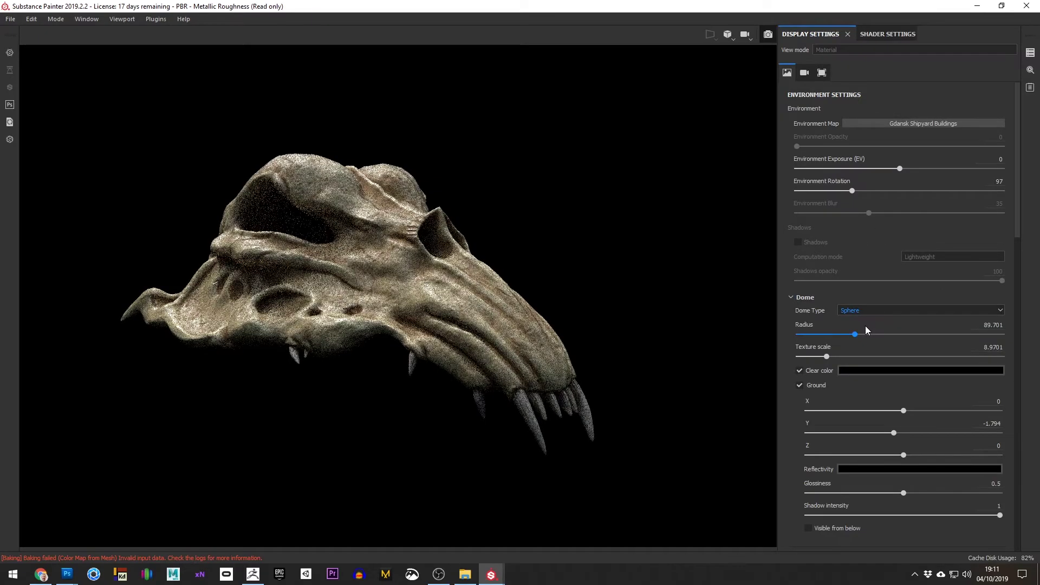
pyautogui.click(870, 310)
pyautogui.click(869, 320)
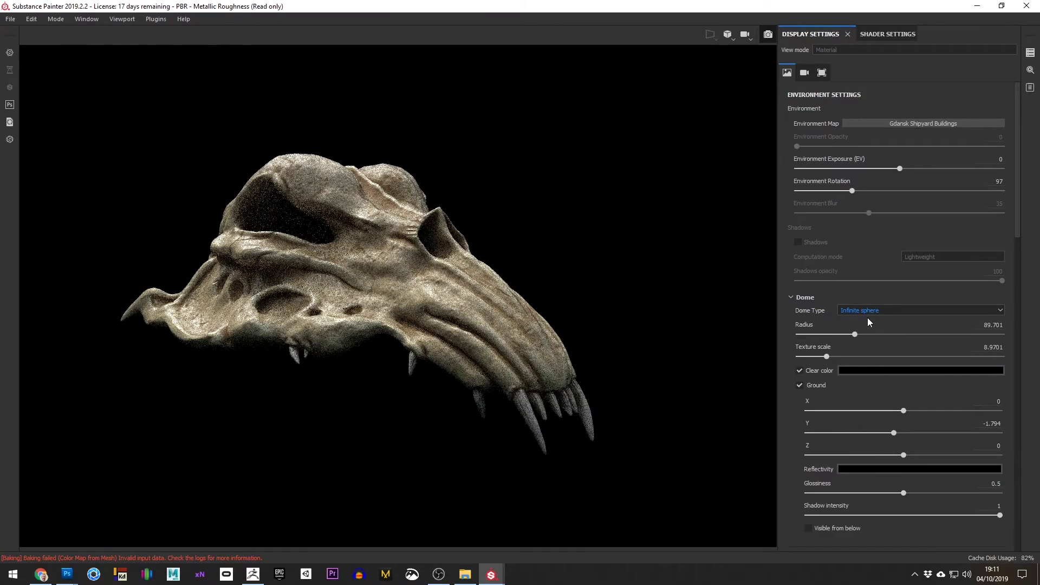
pyautogui.click(868, 311)
pyautogui.click(869, 326)
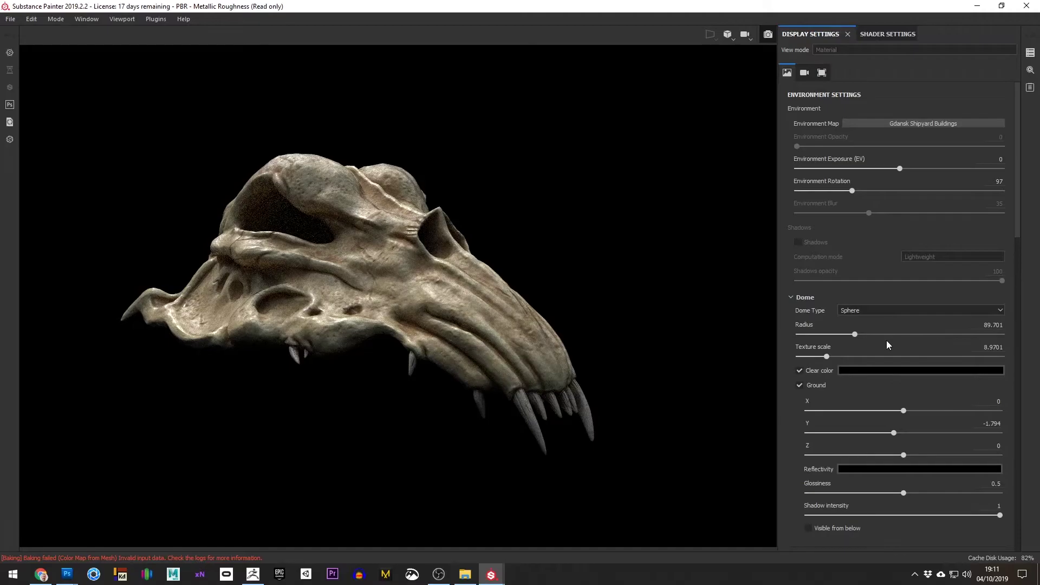
pyautogui.moveTo(855, 334); pyautogui.dragTo(817, 336)
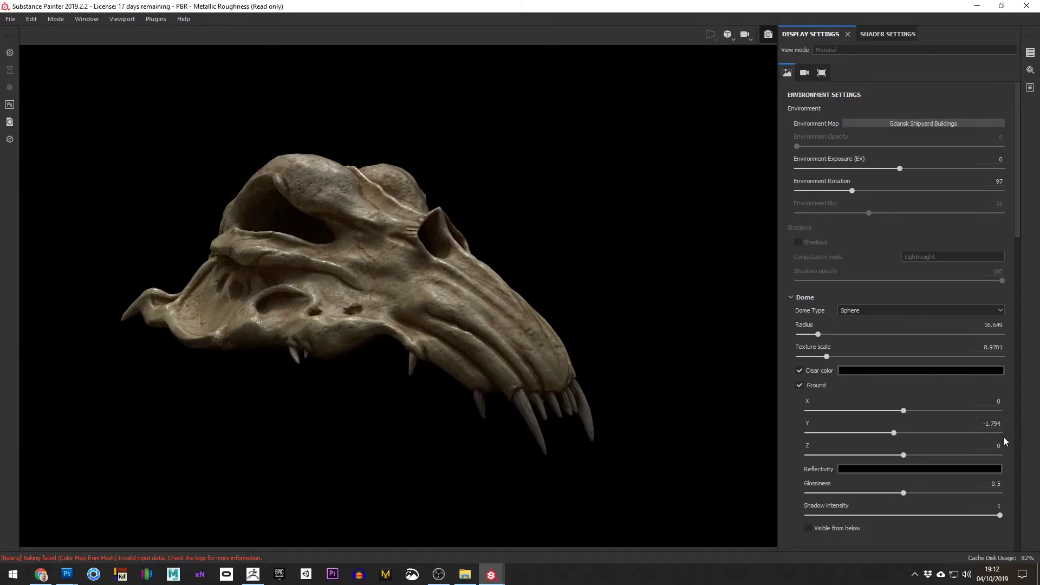
# Step: Set the camera field of view to 44° (19 mm focal length) and activate post effects
pyautogui.click(805, 72)
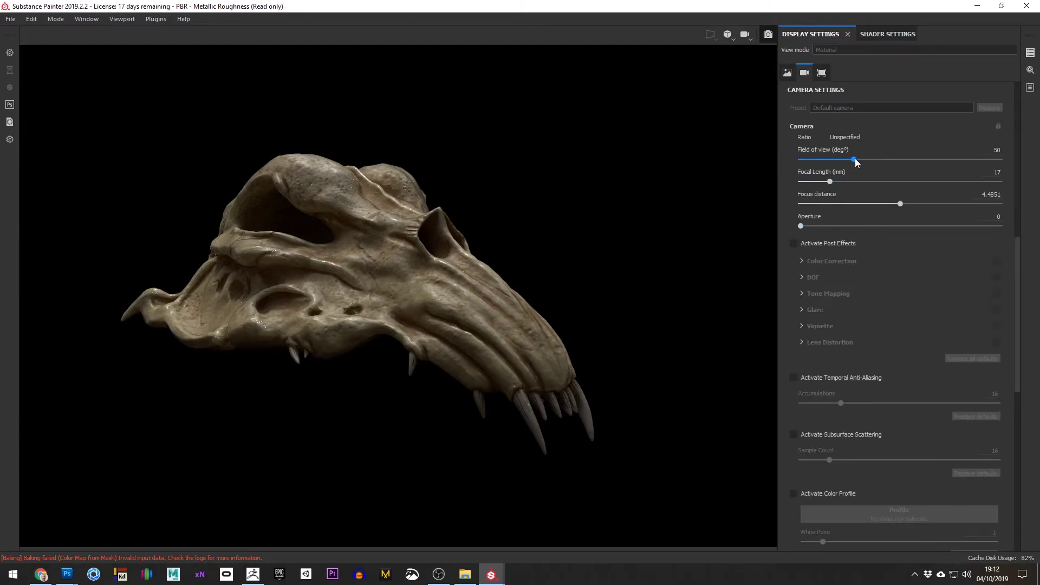
pyautogui.moveTo(855, 158); pyautogui.dragTo(833, 185)
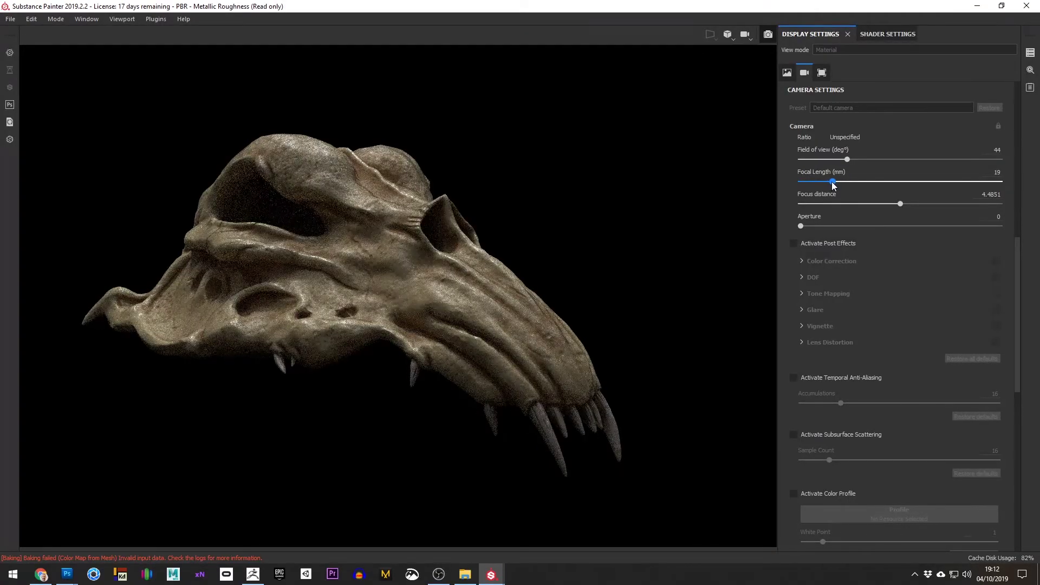
pyautogui.click(840, 244)
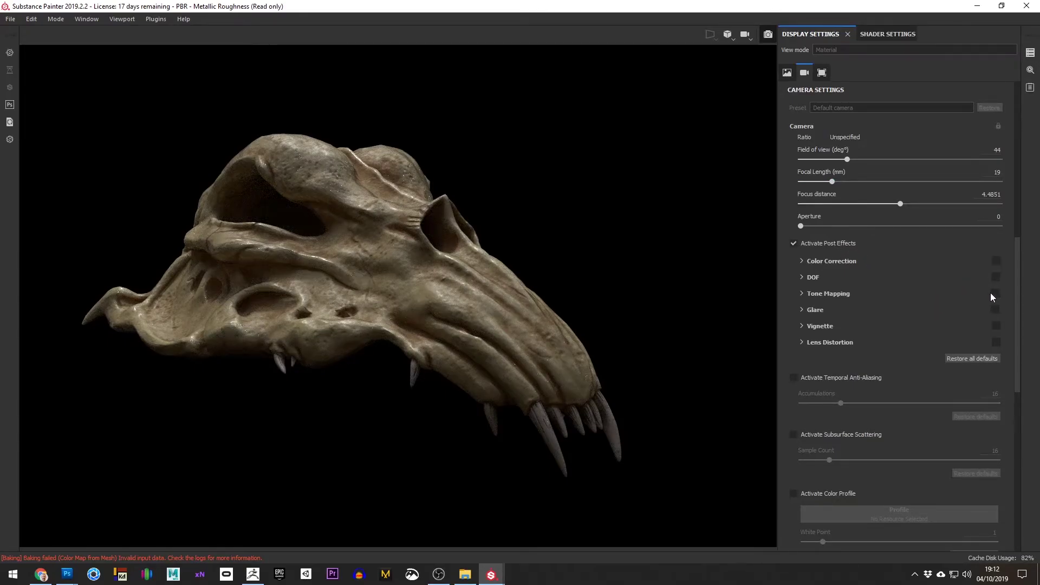
# Step: Enable tone mapping with exposure 1.08, the Auto function and mapping factor 27.58
pyautogui.click(803, 294)
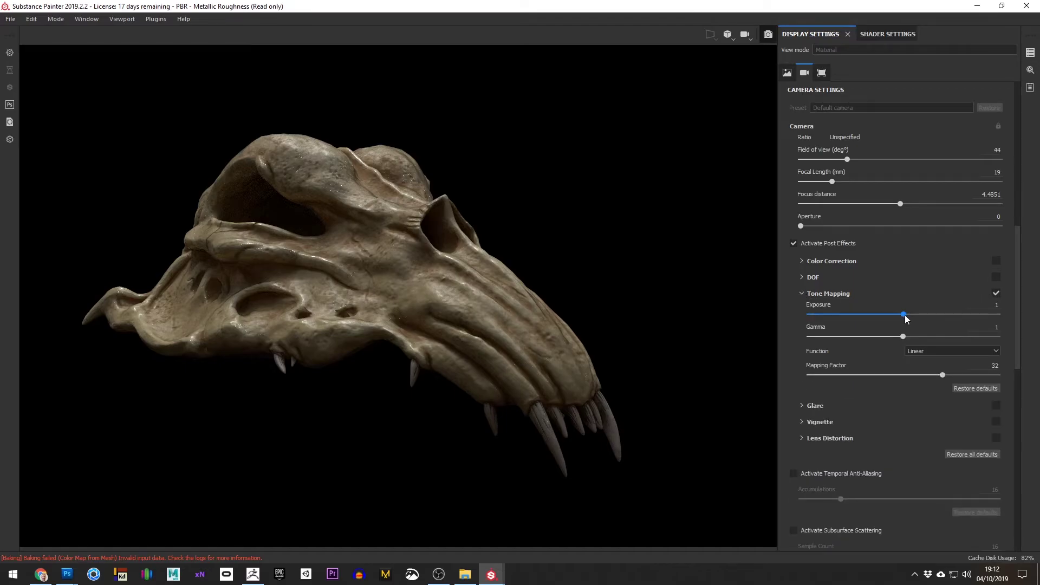
pyautogui.moveTo(906, 315); pyautogui.dragTo(912, 314)
pyautogui.click(933, 353)
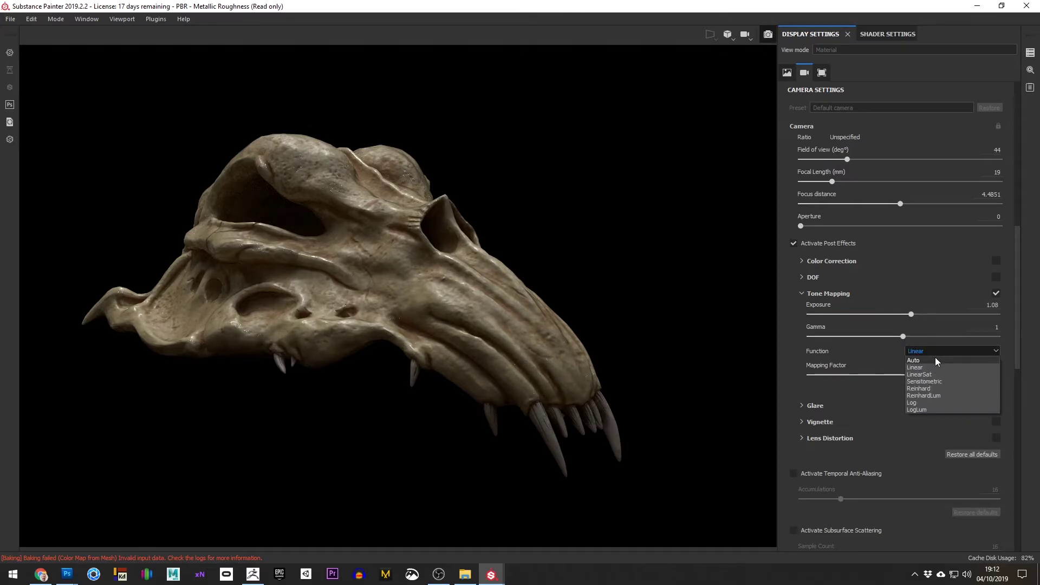
pyautogui.click(930, 361)
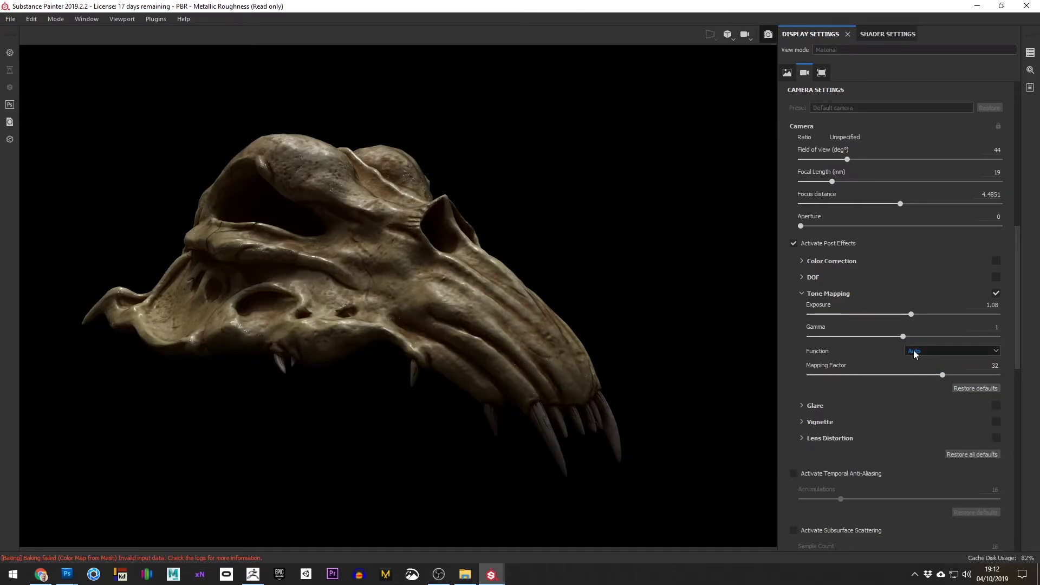
pyautogui.click(928, 350)
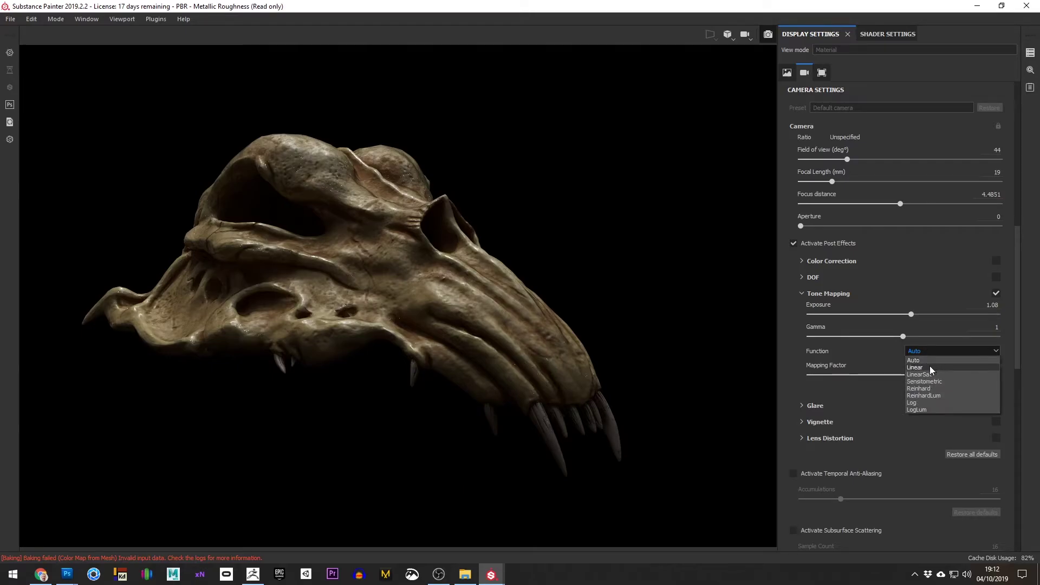
pyautogui.click(926, 382)
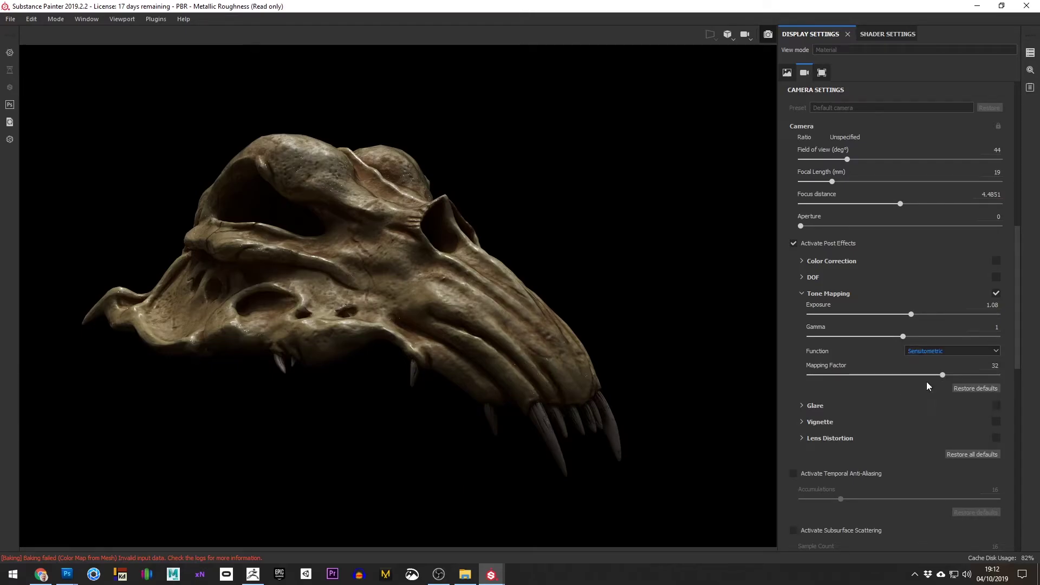
pyautogui.press('Up')
pyautogui.press('Up')
pyautogui.press('Up')
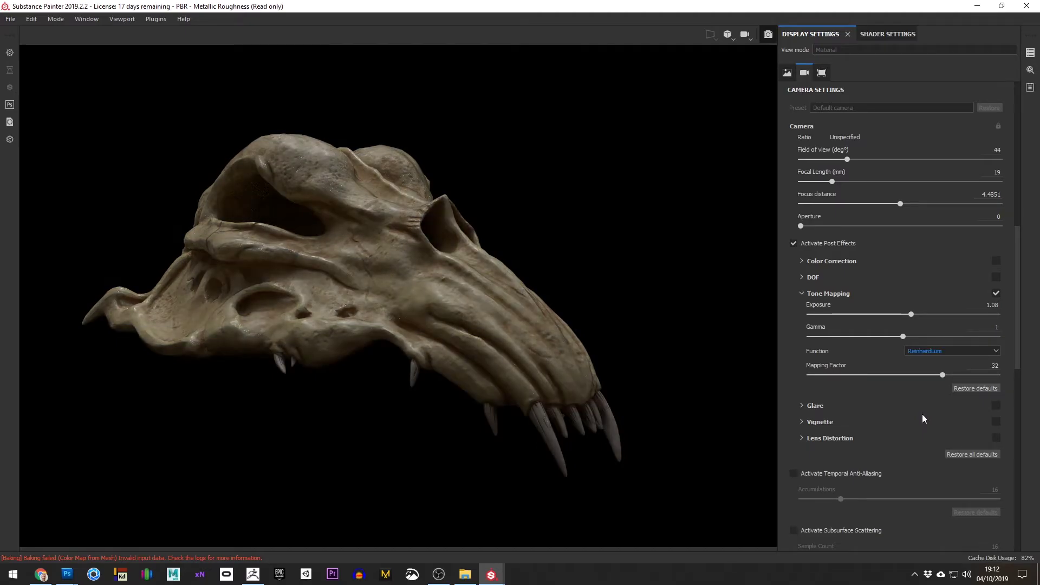
pyautogui.press('Up')
pyautogui.press('Down')
pyautogui.press('Down')
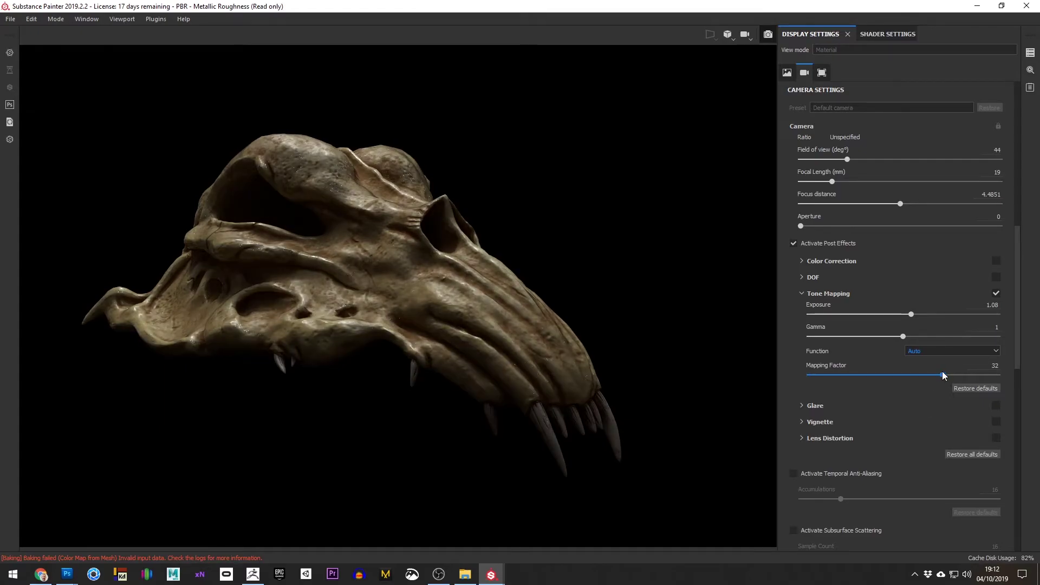
pyautogui.moveTo(943, 375); pyautogui.dragTo(931, 375)
# Step: Set glare luminance to 1.1 and glare threshold to 0.37
pyautogui.click(829, 406)
pyautogui.moveTo(870, 426); pyautogui.dragTo(928, 421)
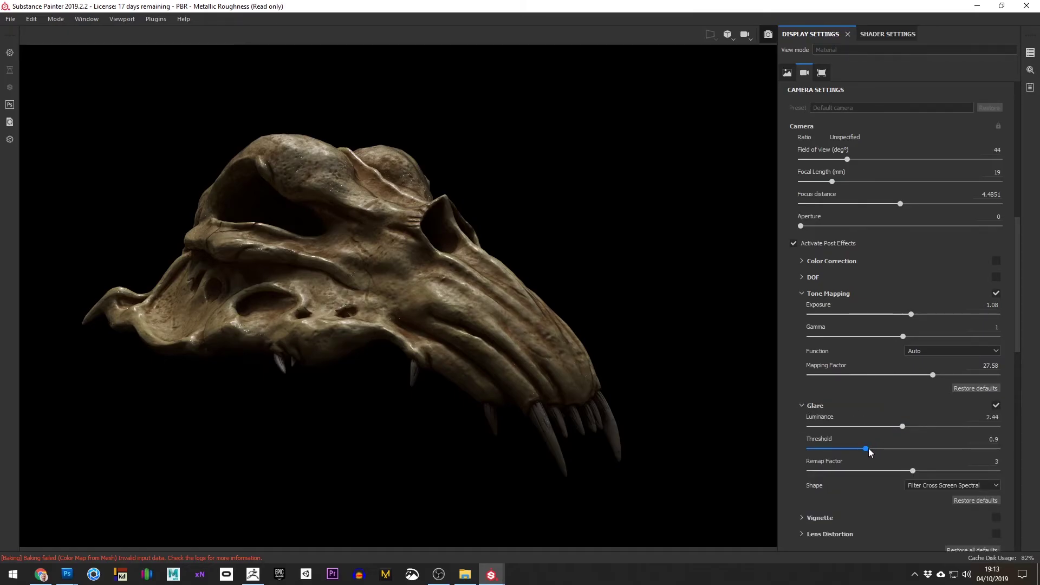
pyautogui.moveTo(867, 449); pyautogui.dragTo(835, 448)
pyautogui.moveTo(902, 427); pyautogui.dragTo(845, 448)
# Step: Enable Vignette and raise its strength to 0.48 to darken the skull's edges
pyautogui.click(996, 517)
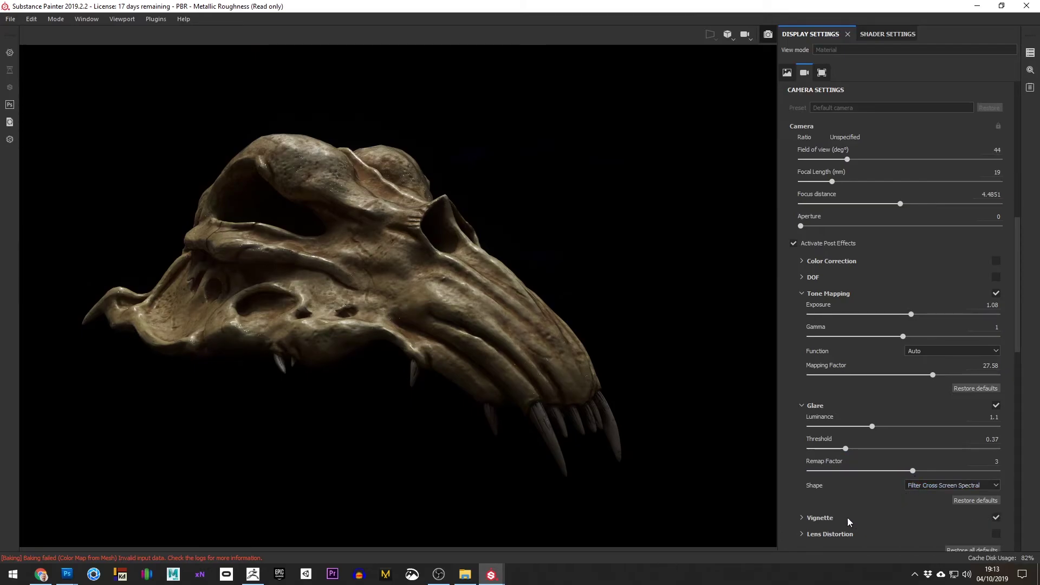
pyautogui.click(807, 518)
pyautogui.moveTo(1019, 329); pyautogui.dragTo(1019, 386)
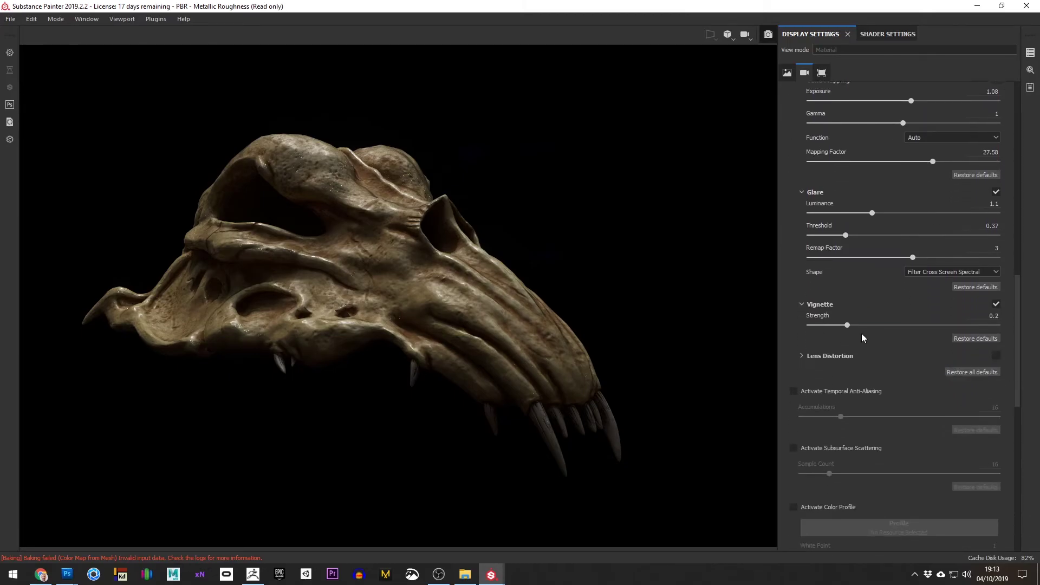
pyautogui.moveTo(848, 324); pyautogui.dragTo(900, 327)
pyautogui.keyDown('alt'); pyautogui.moveTo(608, 318); pyautogui.dragTo(720, 321); pyautogui.keyUp('alt')
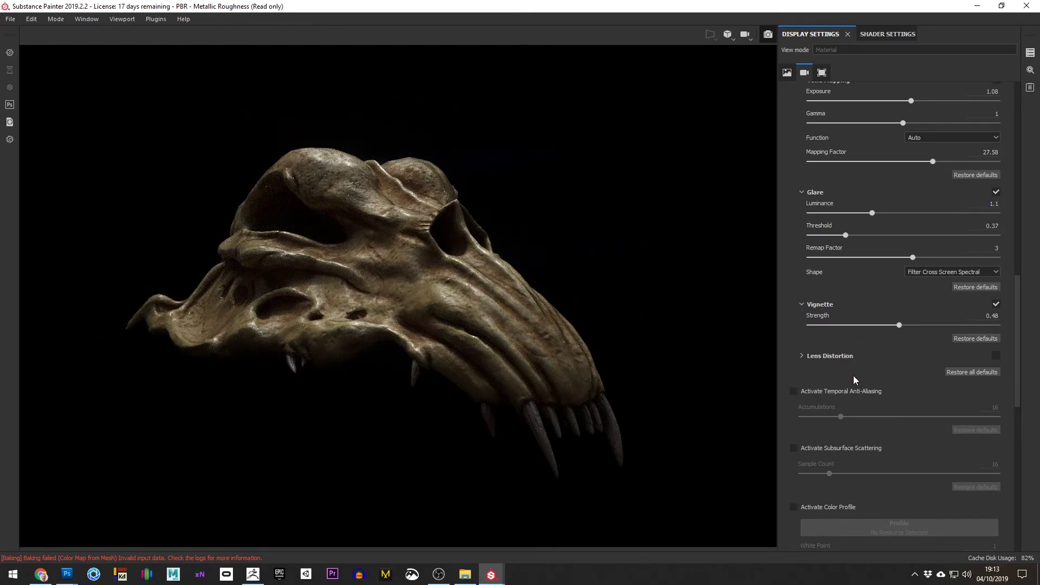
pyautogui.moveTo(1014, 329); pyautogui.dragTo(1017, 260)
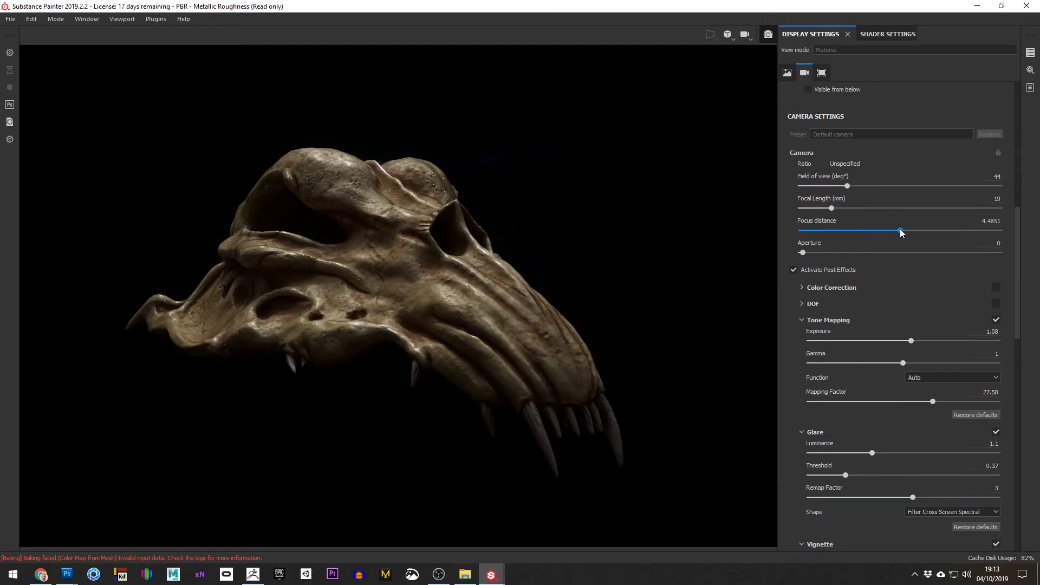
# Step: Set glare threshold to 0.79 and focus distance to about 4.1, with aperture back at 0
pyautogui.moveTo(901, 229); pyautogui.dragTo(874, 230)
pyautogui.moveTo(801, 252); pyautogui.dragTo(823, 253)
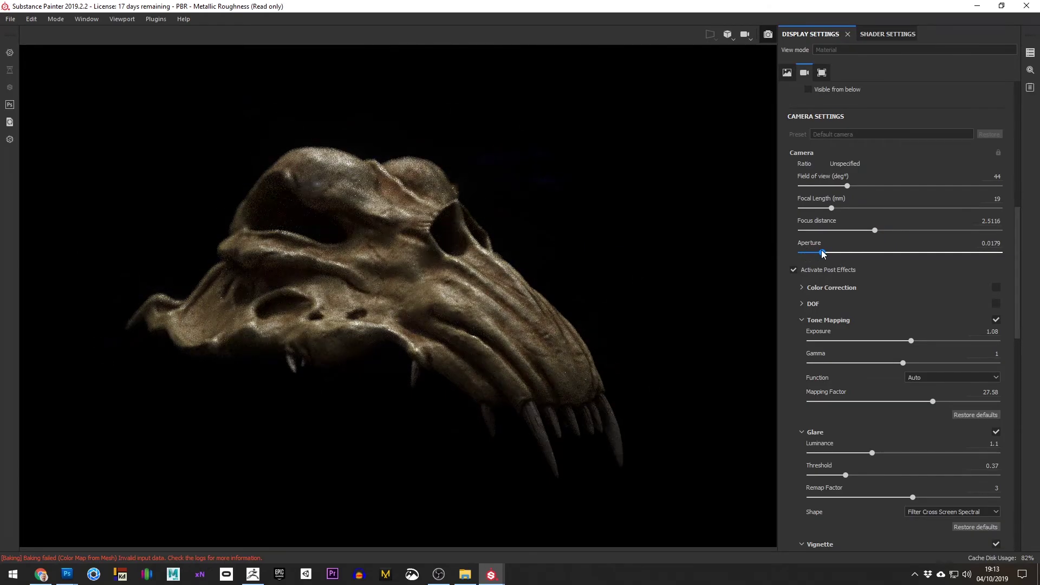
pyautogui.moveTo(874, 230); pyautogui.dragTo(899, 229)
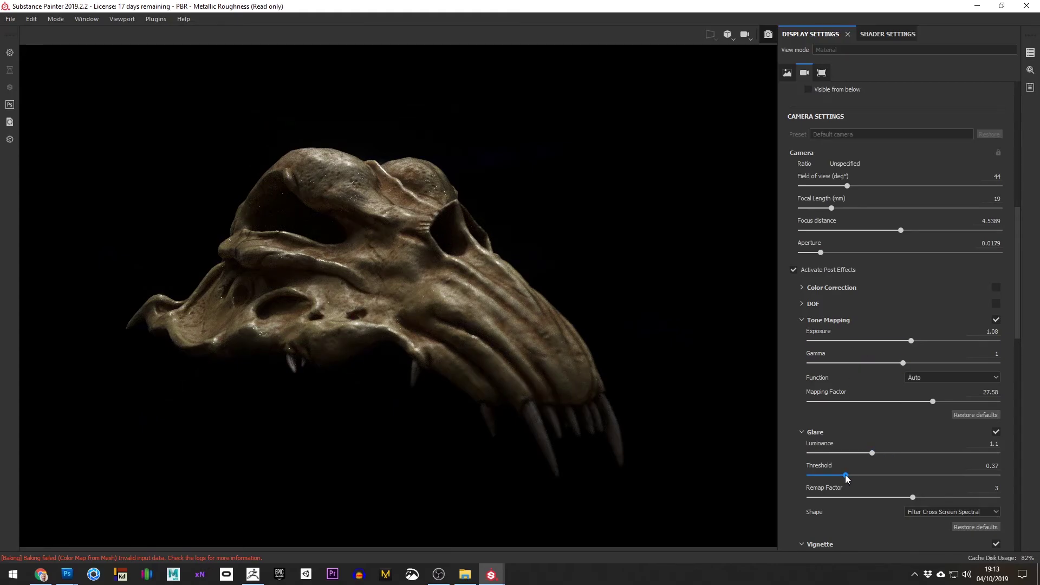
pyautogui.moveTo(847, 475); pyautogui.dragTo(862, 475)
pyautogui.moveTo(901, 229); pyautogui.dragTo(934, 230)
pyautogui.moveTo(837, 252); pyautogui.dragTo(840, 252)
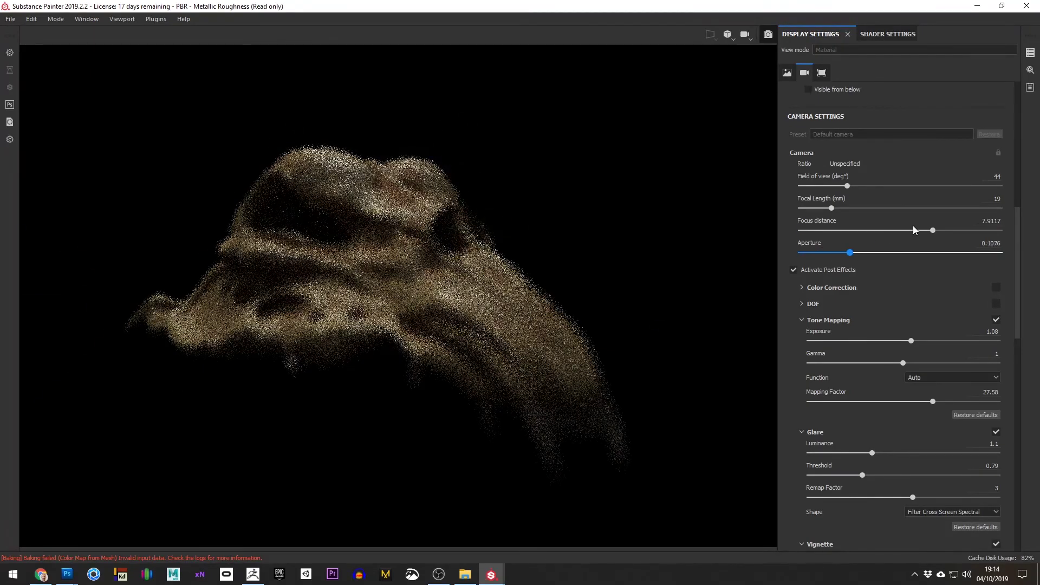
pyautogui.moveTo(932, 229); pyautogui.dragTo(798, 256)
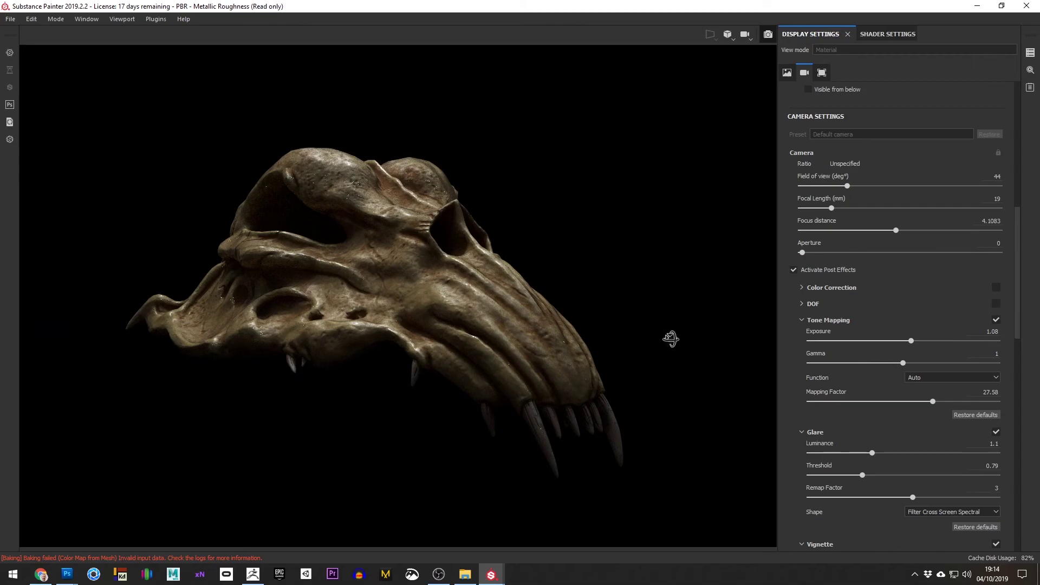
# Step: Change the Iray renderer's Max Time unit to Minutes for a 10-minute limit
pyautogui.keyDown('alt'); pyautogui.moveTo(671, 339); pyautogui.dragTo(671, 336); pyautogui.keyUp('alt')
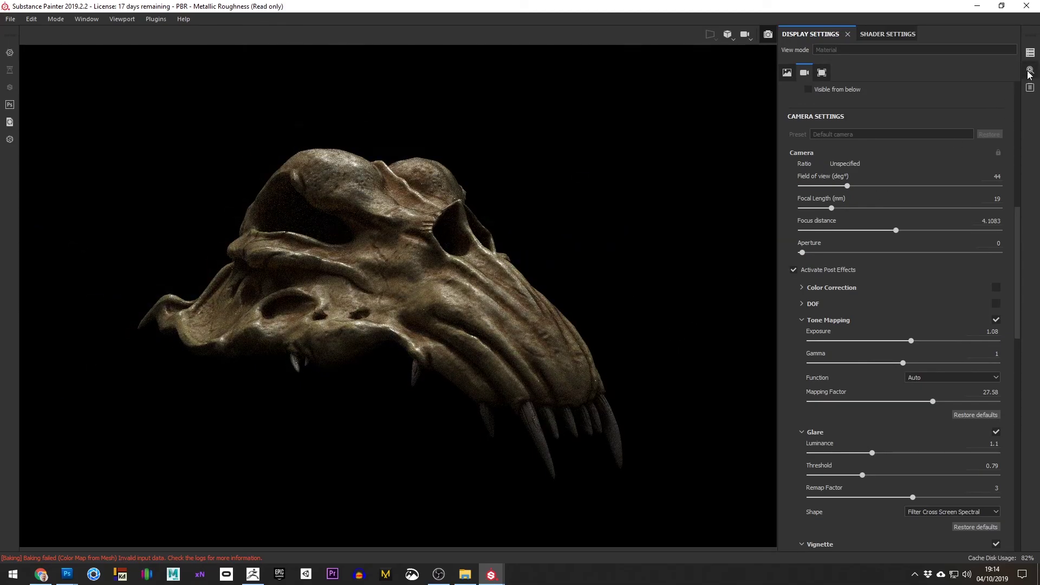
pyautogui.click(824, 73)
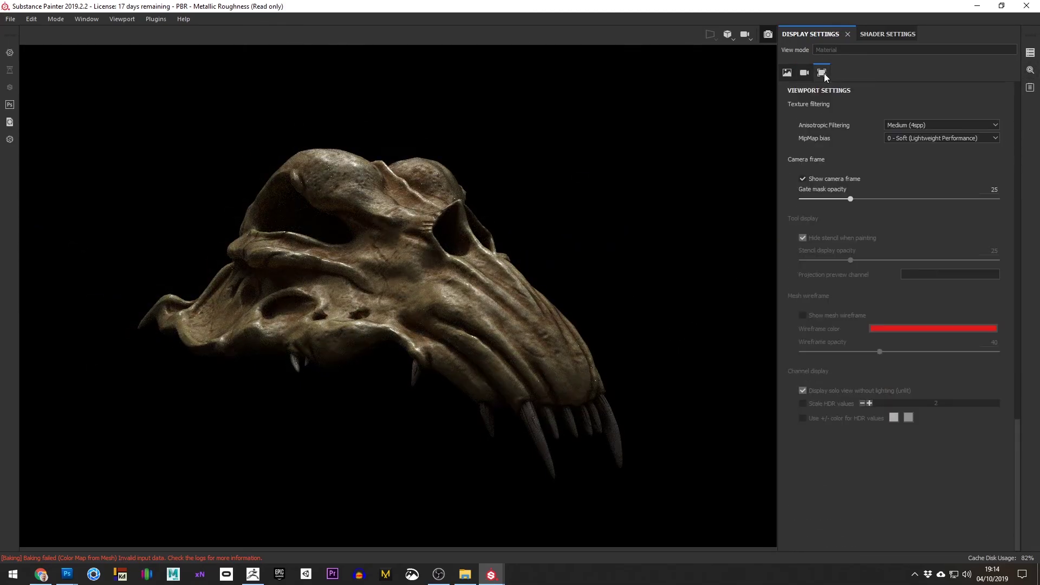
pyautogui.click(1031, 70)
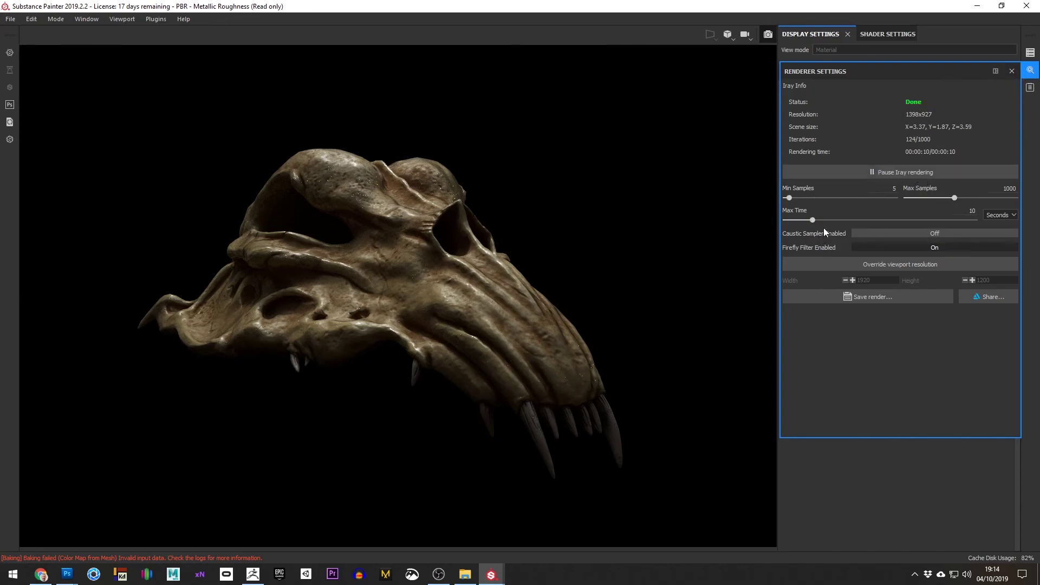
pyautogui.click(1000, 218)
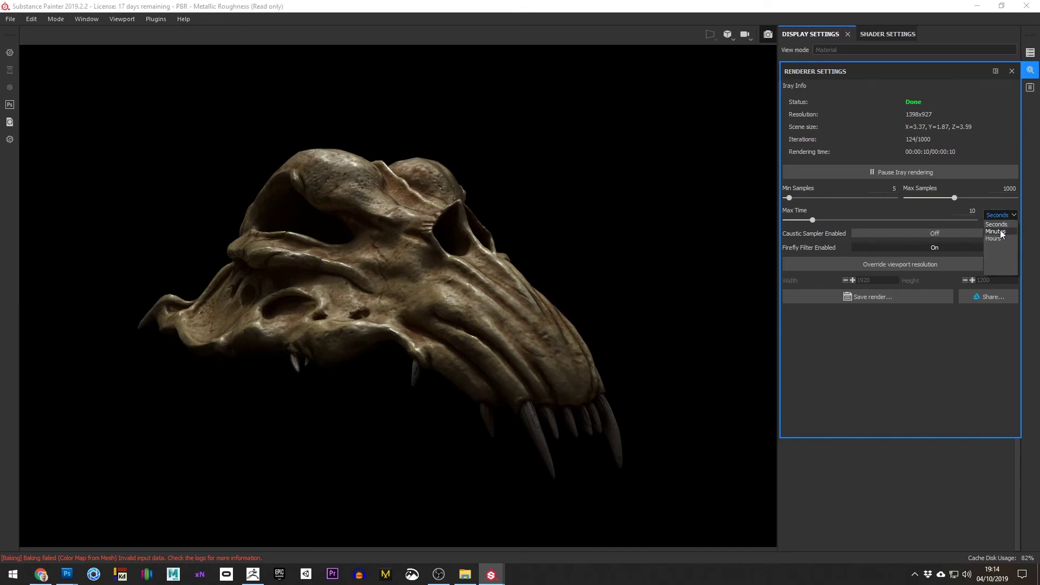
pyautogui.click(1001, 232)
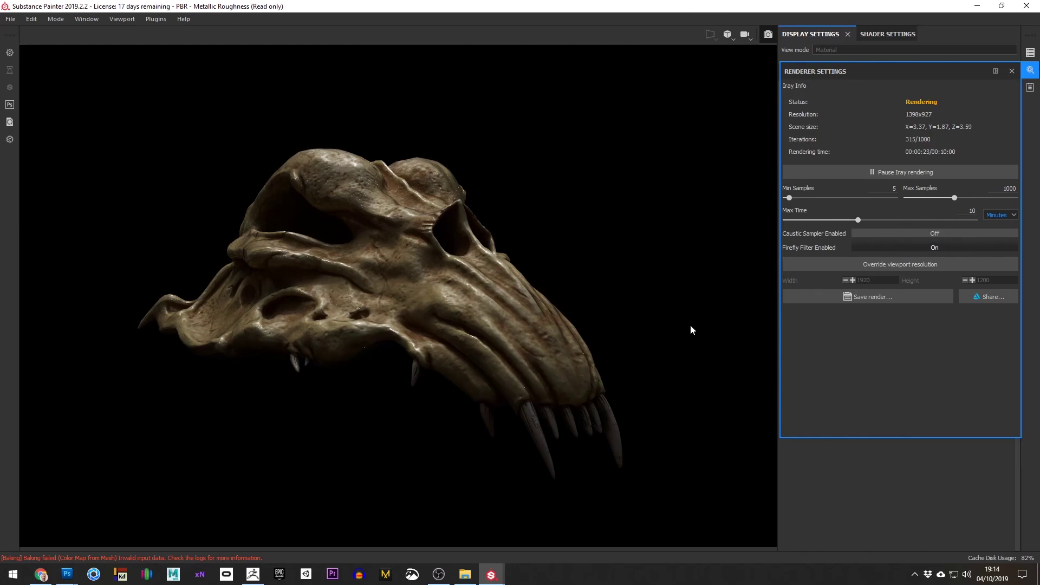
pyautogui.moveTo(683, 349)
pyautogui.keyDown('alt'); pyautogui.mouseDown()
pyautogui.moveTo(666, 341)
pyautogui.moveTo(686, 336)
pyautogui.mouseUp(); pyautogui.keyUp('alt')
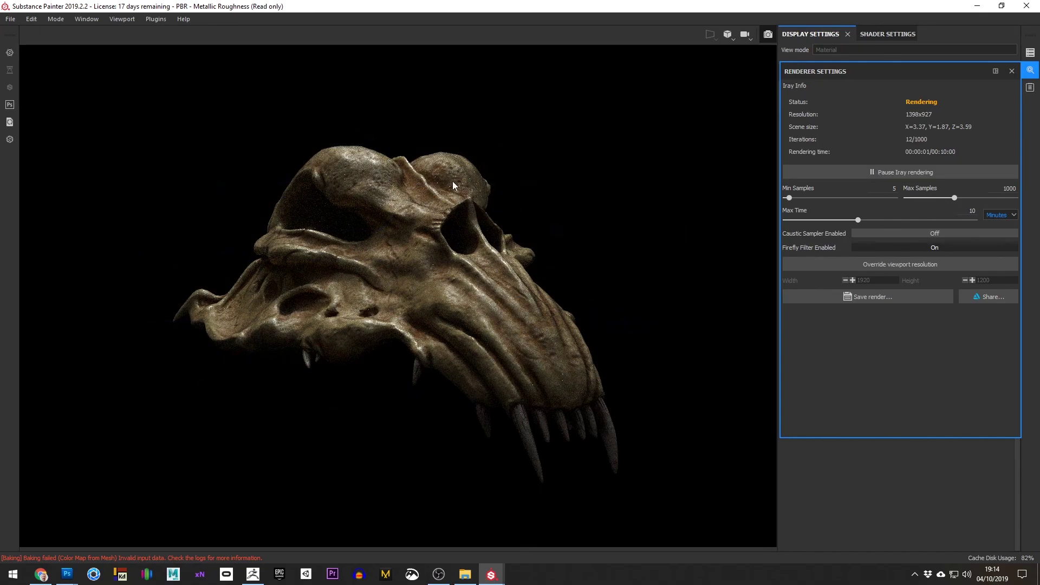